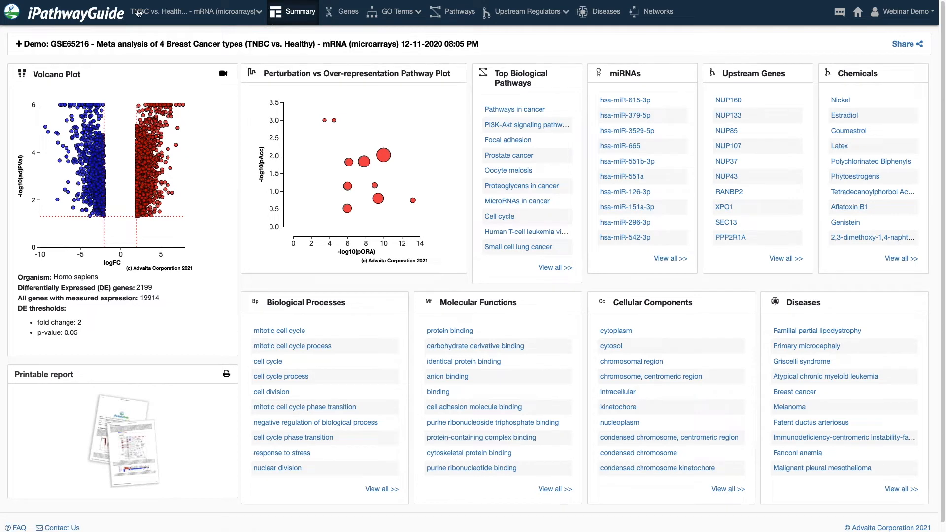
# - Switch the report from the TNBC vs. Healthy contrast to the Meta-Analysis of all contrasts
pyautogui.click(192, 12)
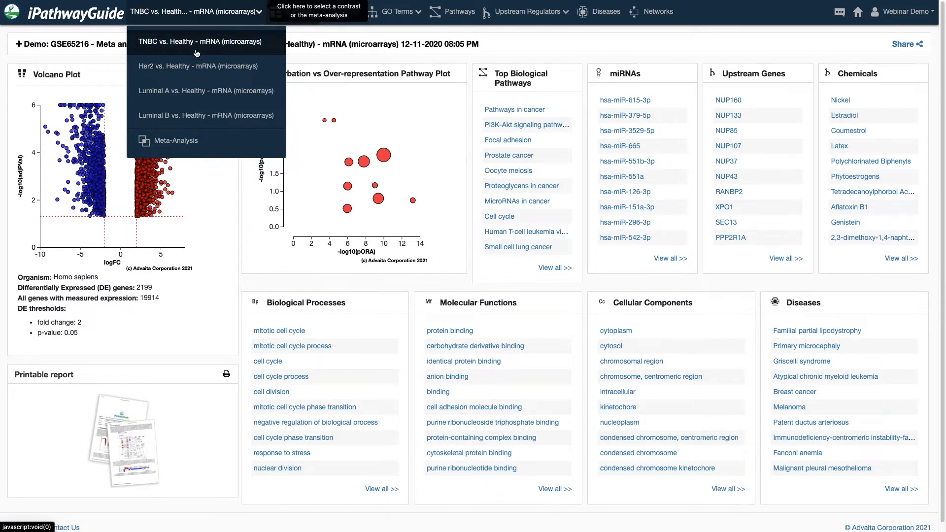
pyautogui.click(186, 143)
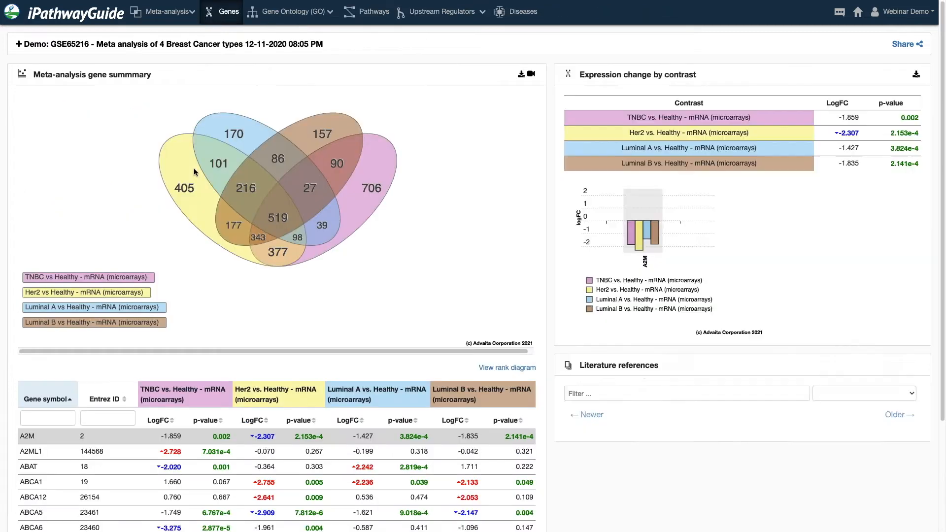
# - Filter the meta-analysis gene table to the Venn region unique to TNBC vs. Healthy, and clear that region filter
pyautogui.scroll(-1, 458, 183)
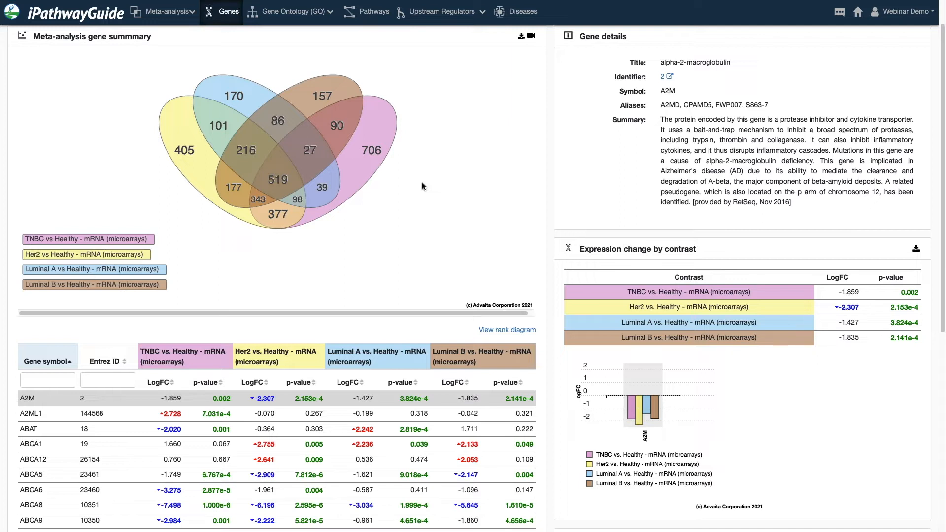
pyautogui.click(377, 154)
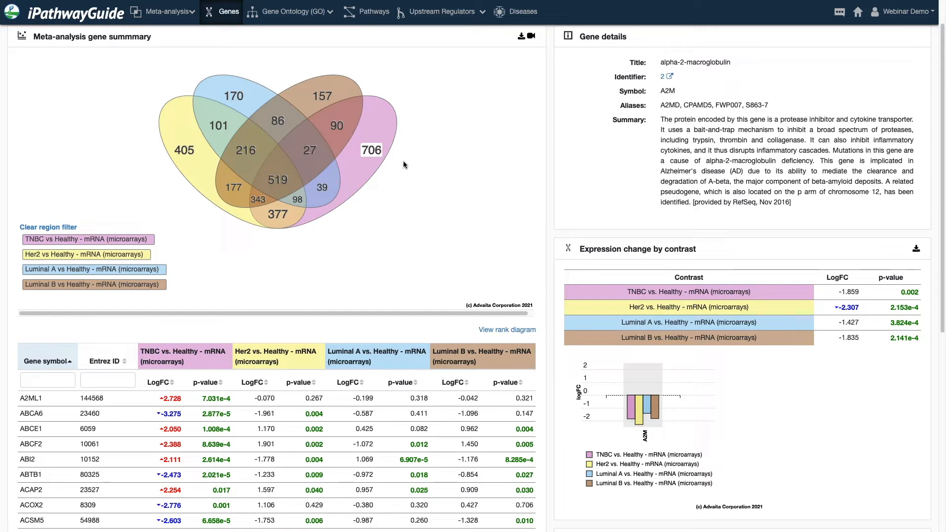
pyautogui.click(375, 156)
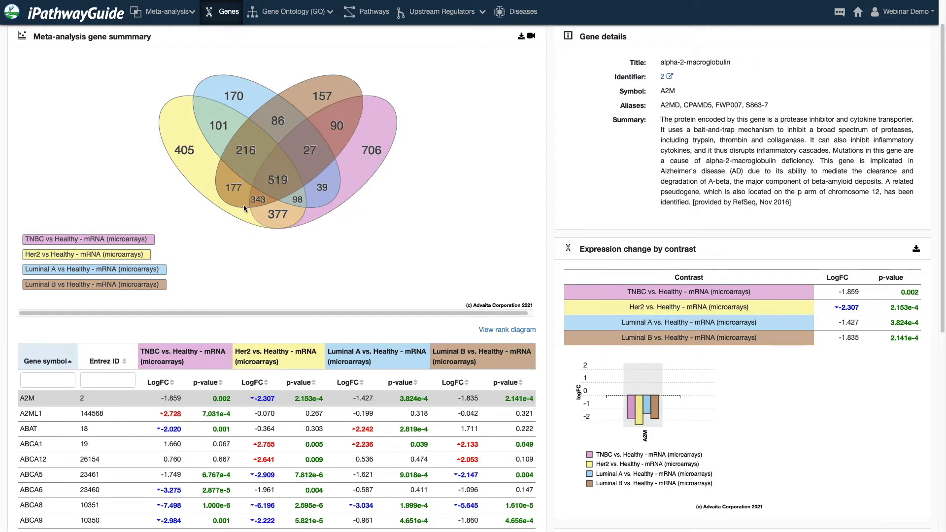
# - Try filtering the gene table by the region shared by all four contrasts and by the one shared only by TNBC, Luminal A and Luminal B
pyautogui.click(277, 185)
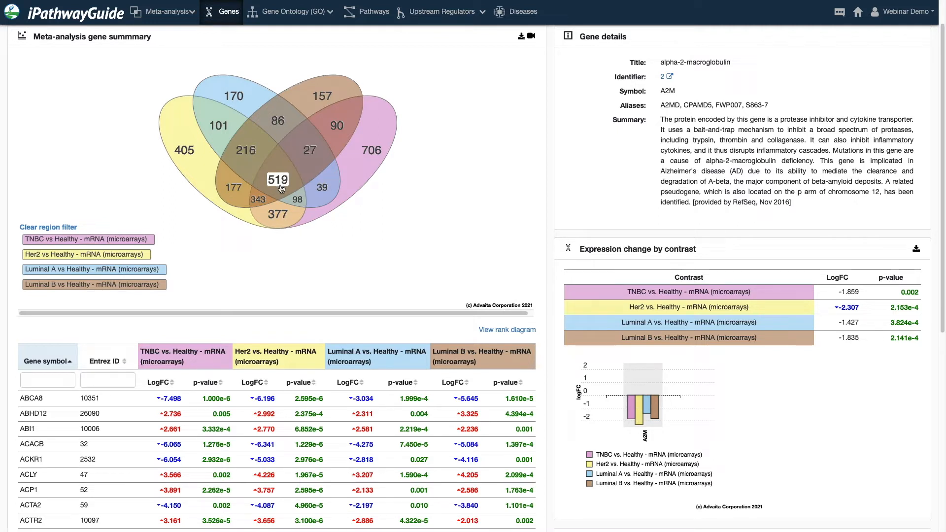
pyautogui.scroll(-1, 429, 229)
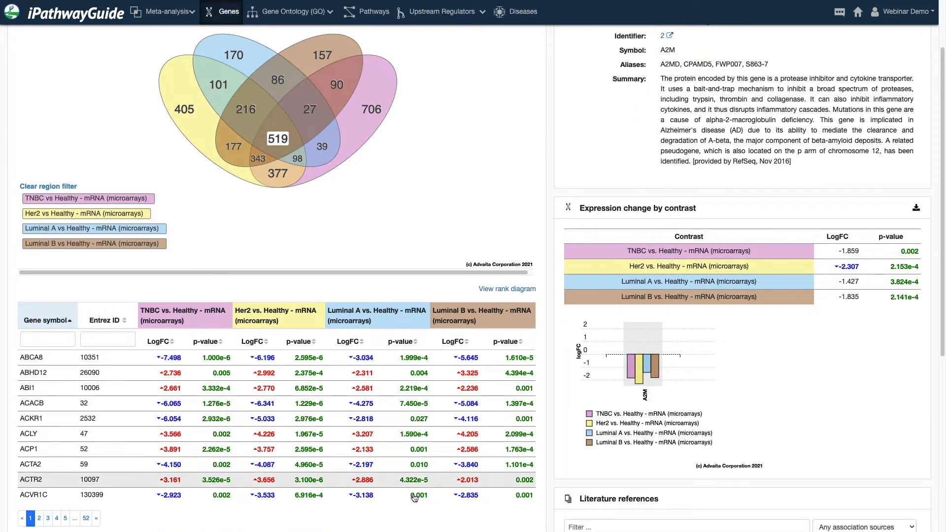
pyautogui.click(258, 155)
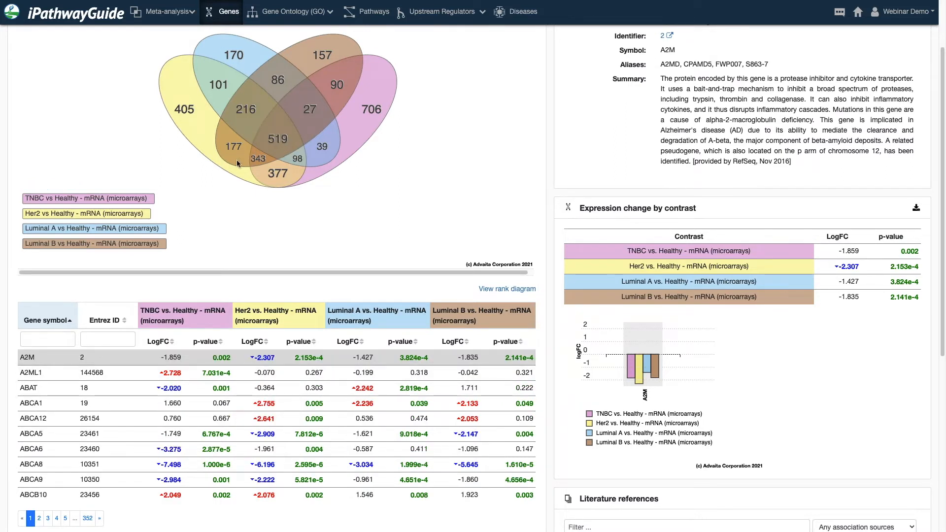
pyautogui.click(310, 110)
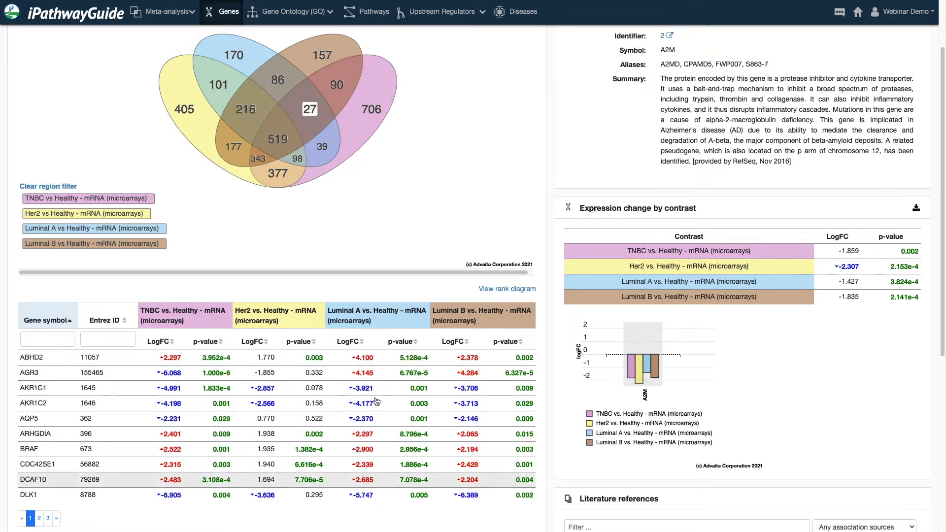
# - Filter the gene table to genes shared by all four contrasts and view the details of ABCA8 and ABHD12
pyautogui.click(277, 139)
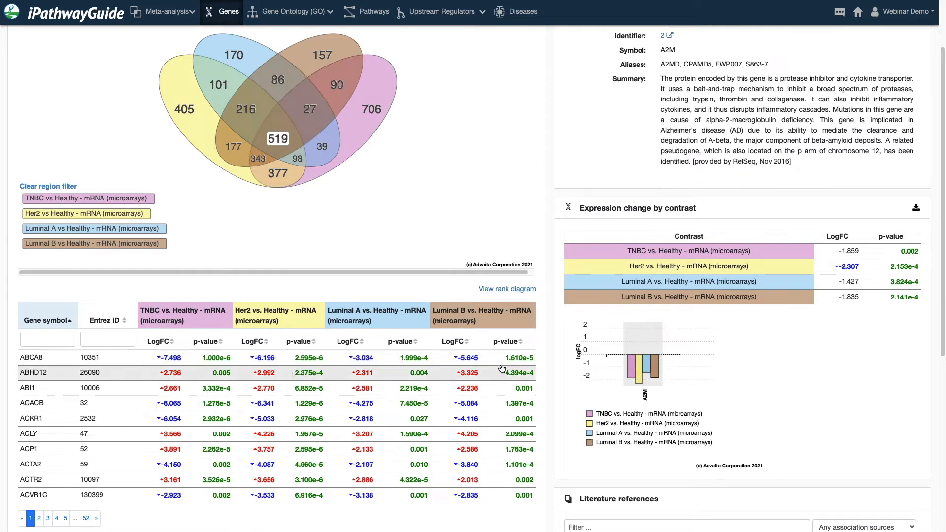
pyautogui.click(473, 363)
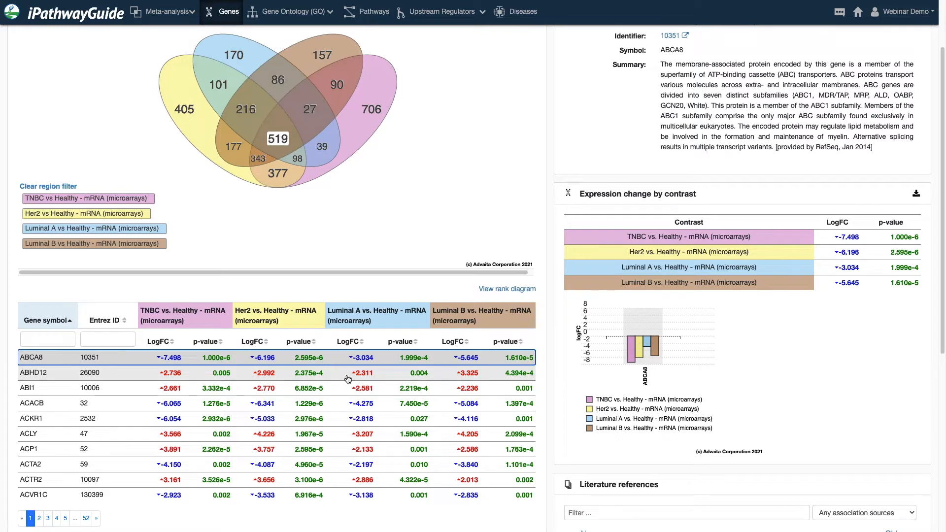
pyautogui.click(471, 375)
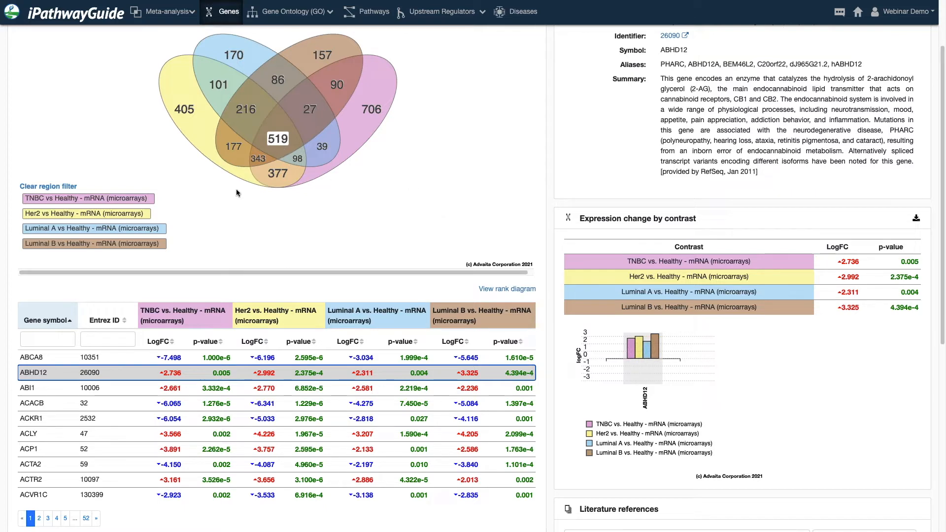
# - Sort the gene table by TNBC vs. Healthy LogFC in ascending order and show 100 genes per page
pyautogui.click(162, 341)
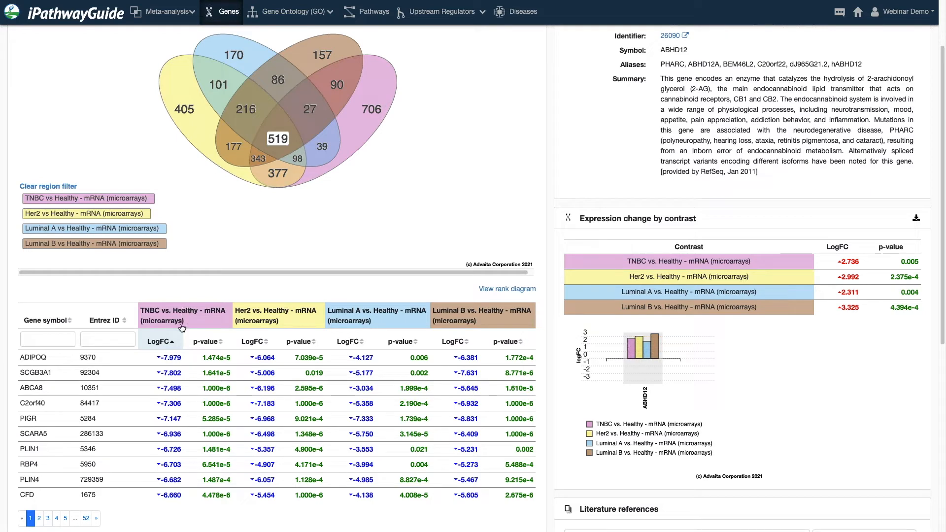
pyautogui.click(166, 340)
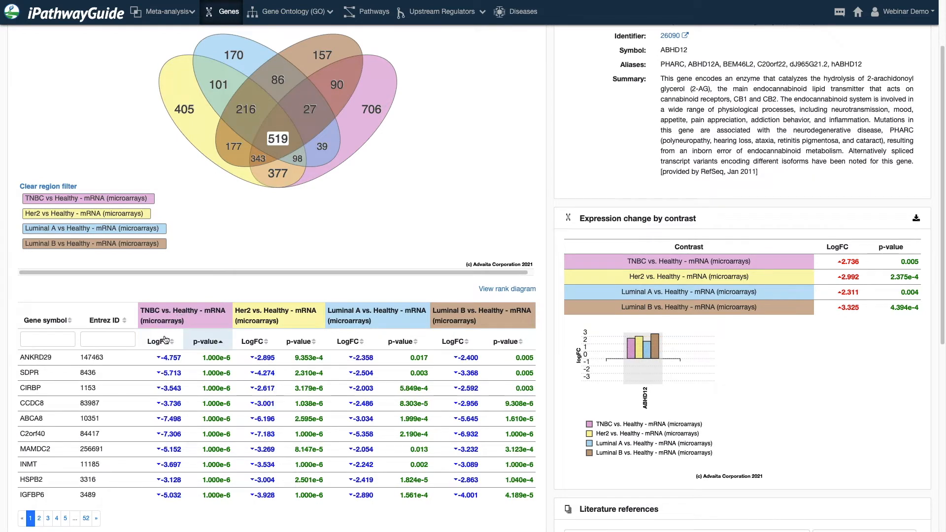
pyautogui.click(166, 339)
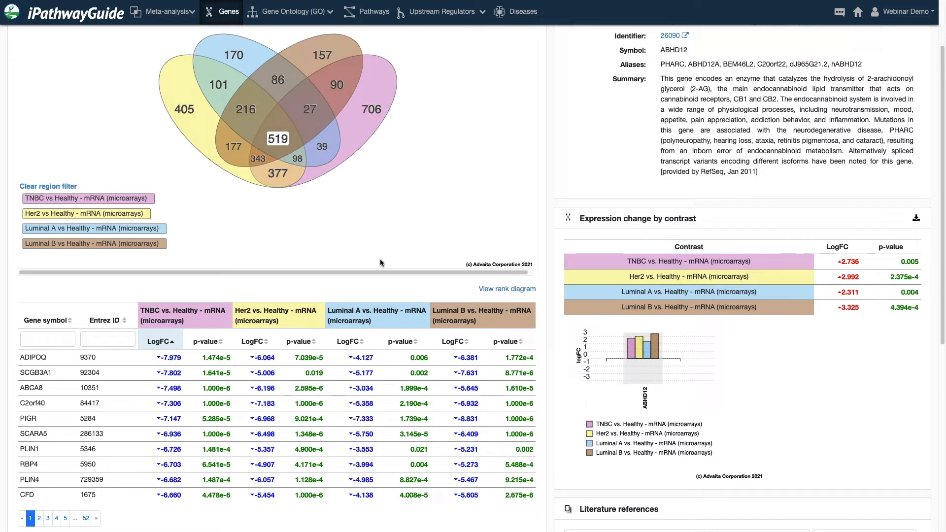
pyautogui.scroll(-1, 451, 286)
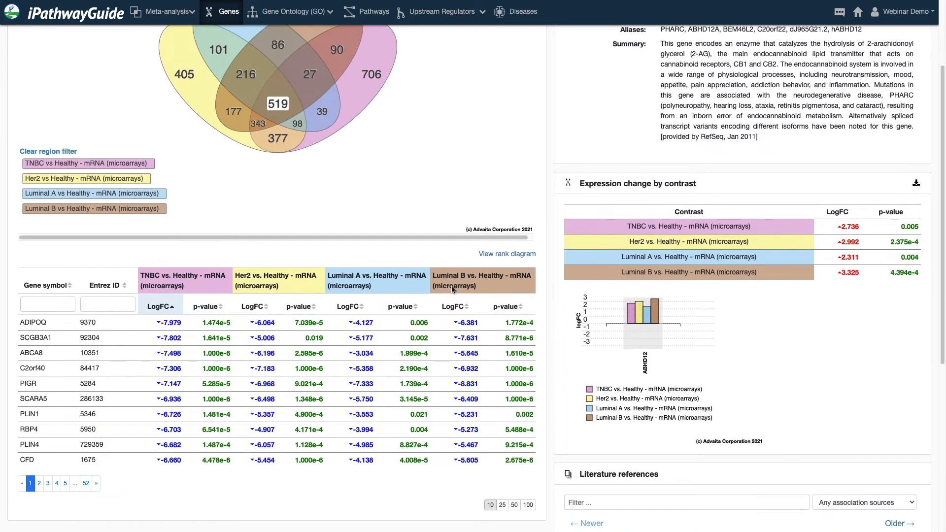
pyautogui.click(528, 505)
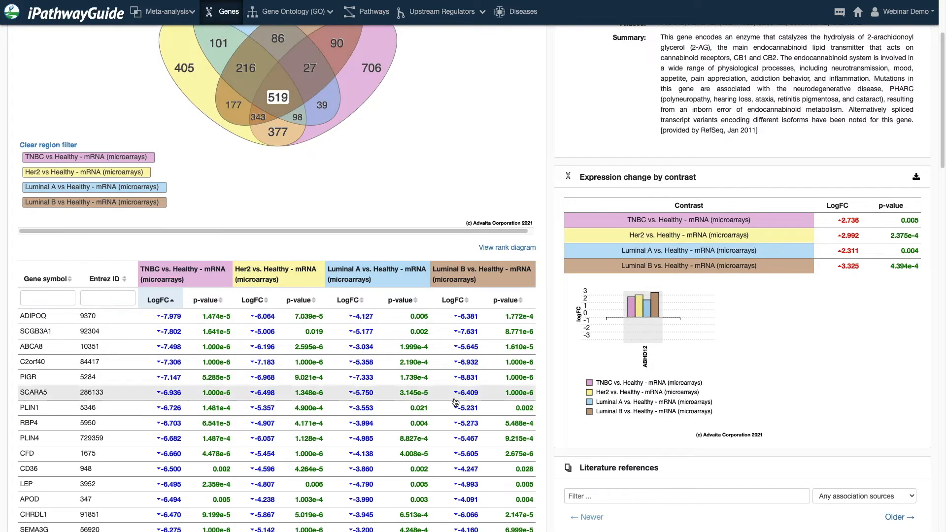
# - Find the ESR1 gene in the table and view its expression change across the four contrasts
pyautogui.scroll(-4, 455, 403)
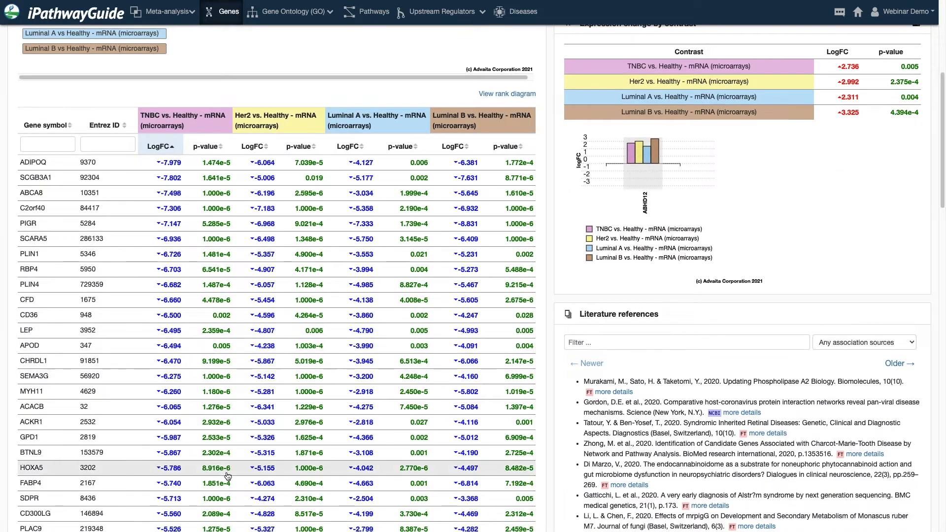
pyautogui.scroll(-10, 398, 409)
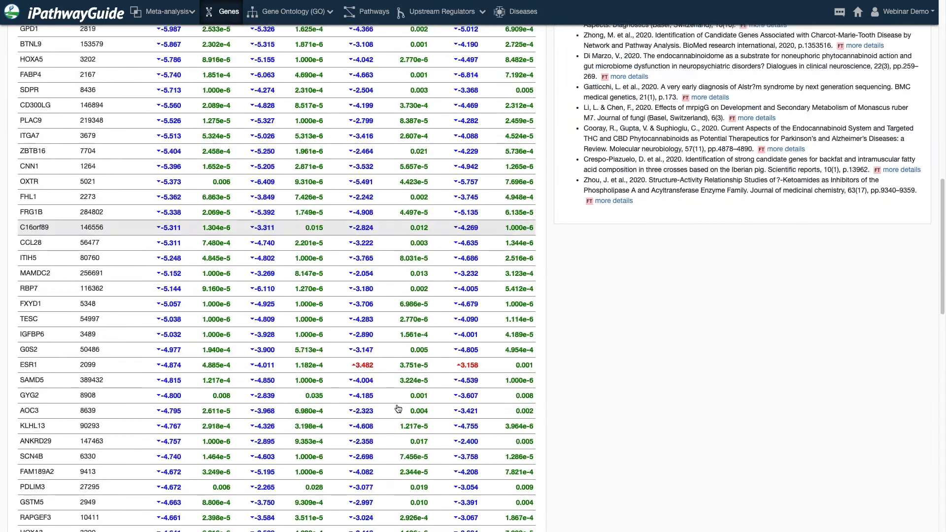
pyautogui.scroll(-1, 398, 410)
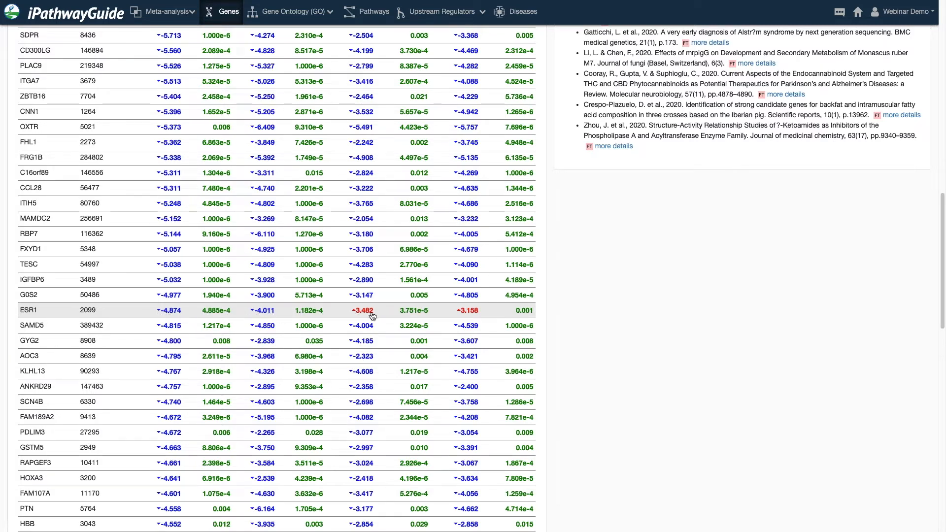
pyautogui.click(486, 314)
pyautogui.scroll(5, 737, 203)
pyautogui.scroll(7, 738, 202)
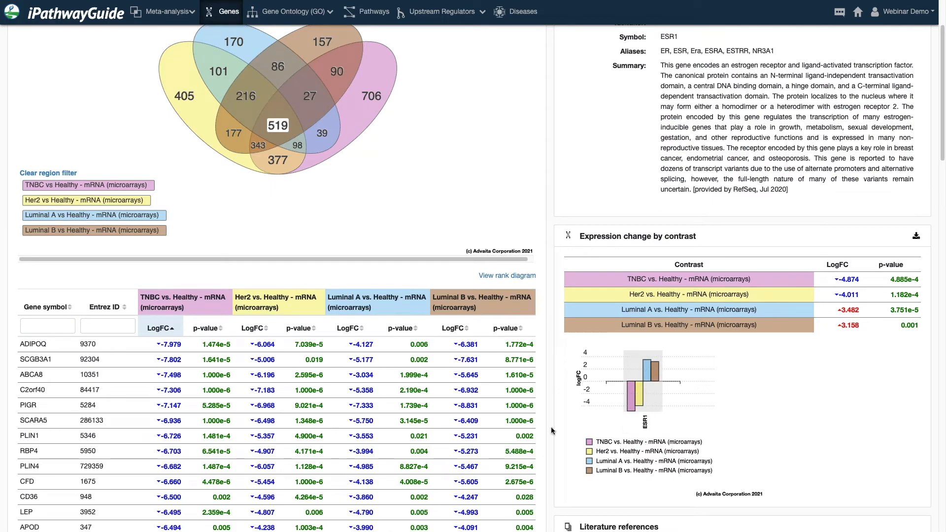
# - Find the CA12 gene further down the table and view its expression change by contrast
pyautogui.scroll(-5, 476, 414)
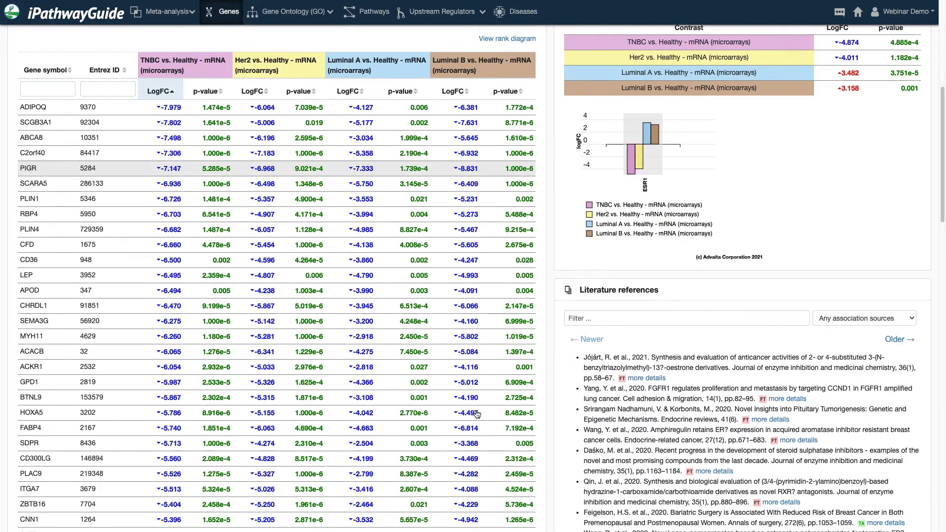
pyautogui.scroll(-11, 476, 410)
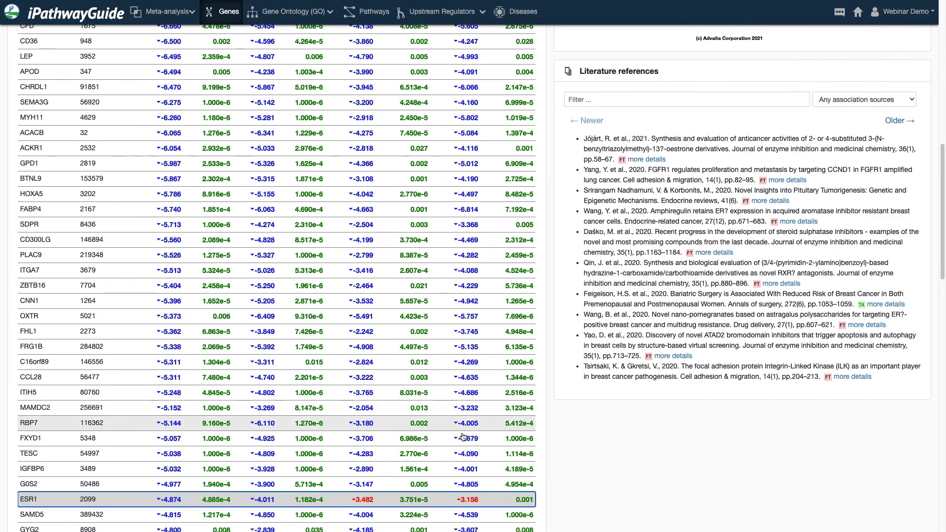
pyautogui.scroll(-9, 463, 437)
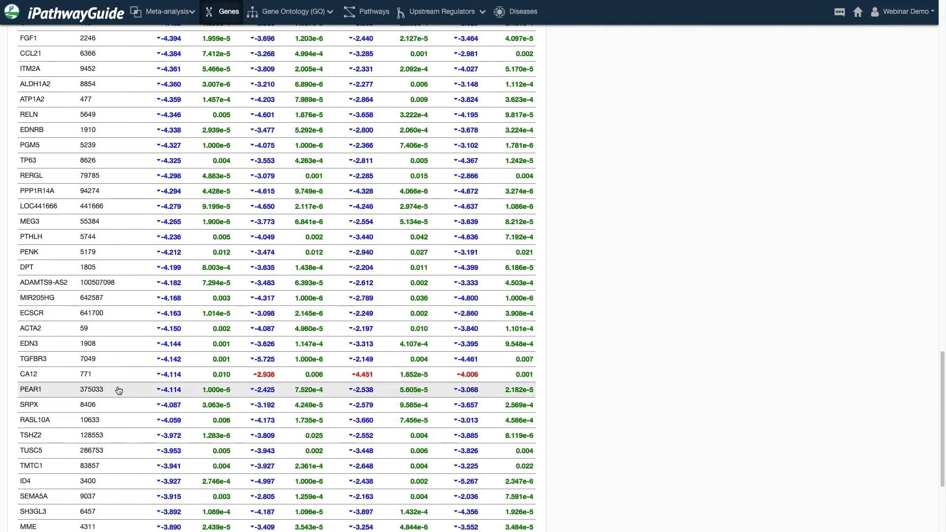
pyautogui.click(116, 378)
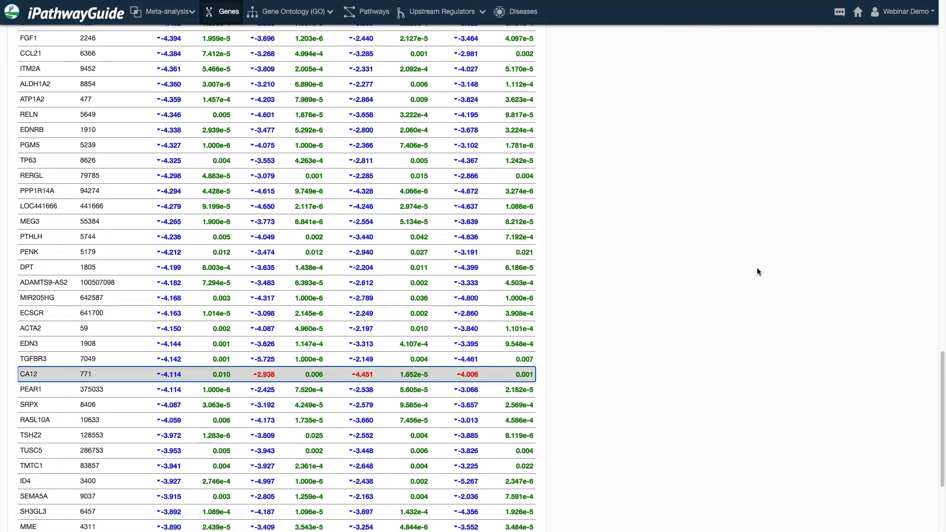
pyautogui.scroll(20, 738, 255)
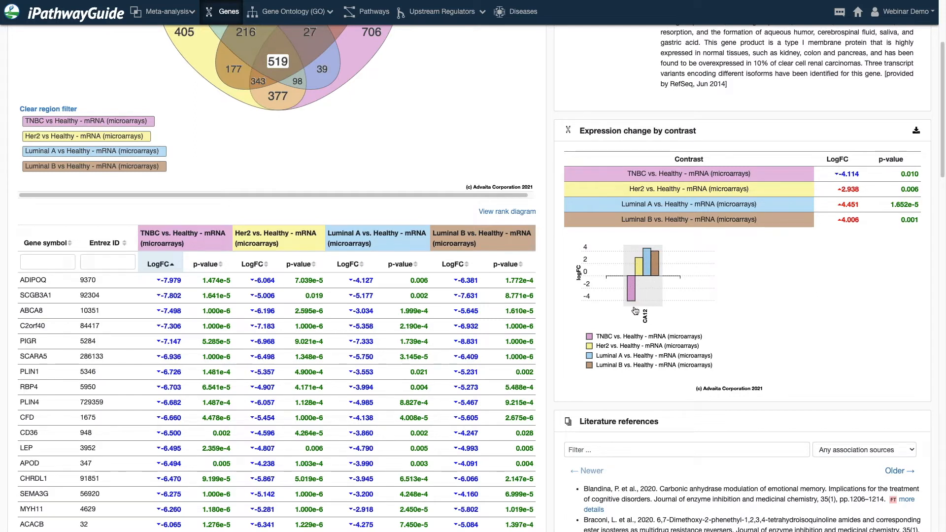
# - Read the abstract of CA12's first literature reference, on carbonic anhydrase modulation of emotional memory, and collapse its details
pyautogui.scroll(-3, 757, 298)
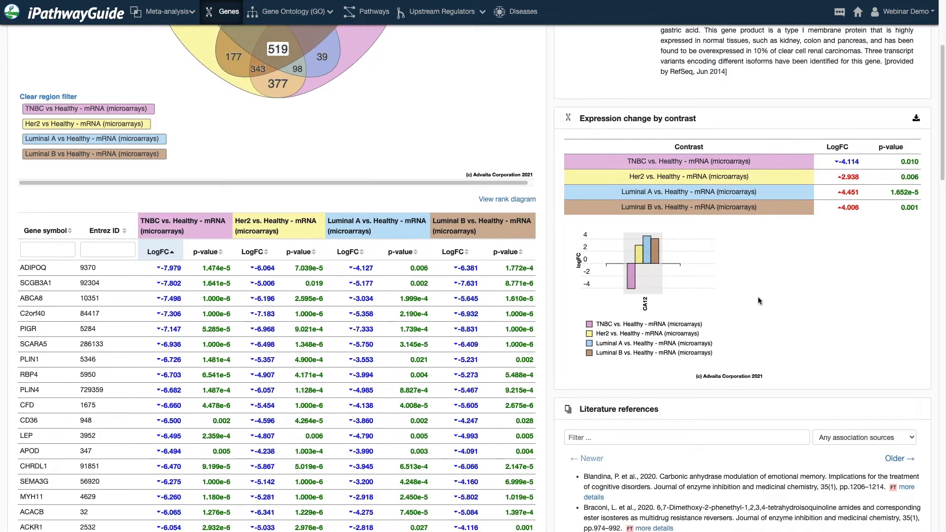
pyautogui.scroll(-2, 758, 300)
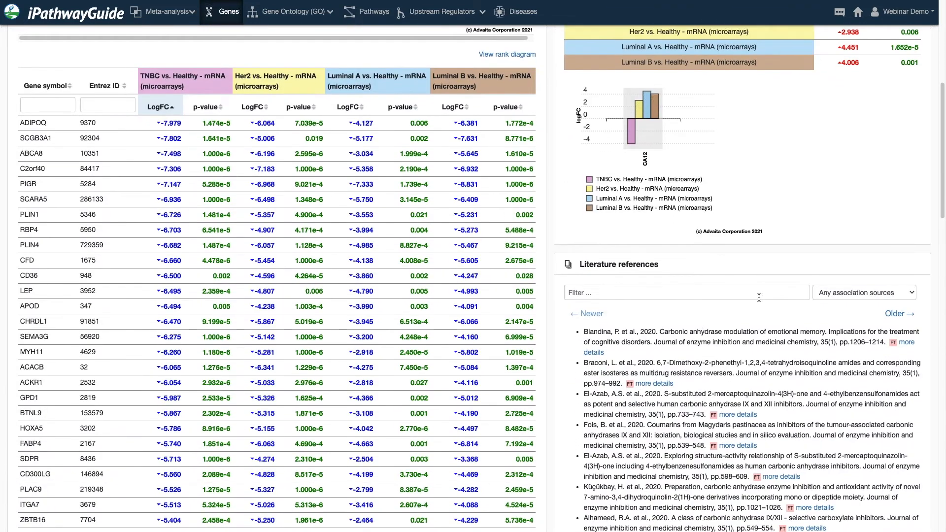
pyautogui.click(907, 342)
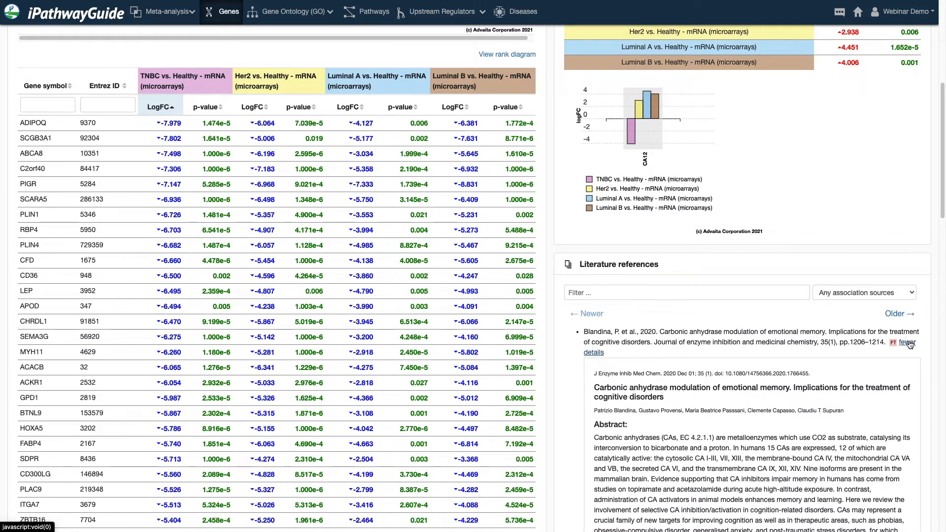
pyautogui.scroll(-4, 837, 383)
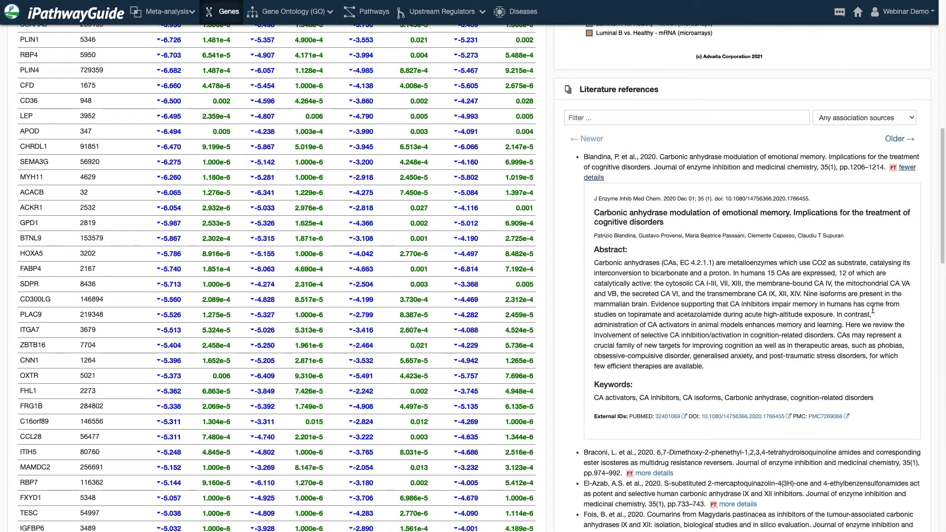
pyautogui.click(906, 168)
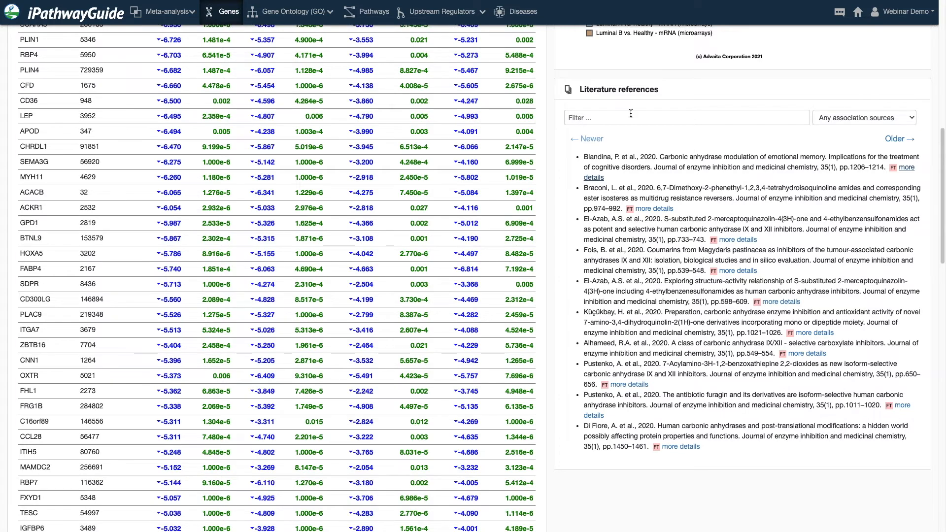
# - Open the meta-analysis pathway summary for the four breast cancer contrasts
pyautogui.scroll(10, 591, 162)
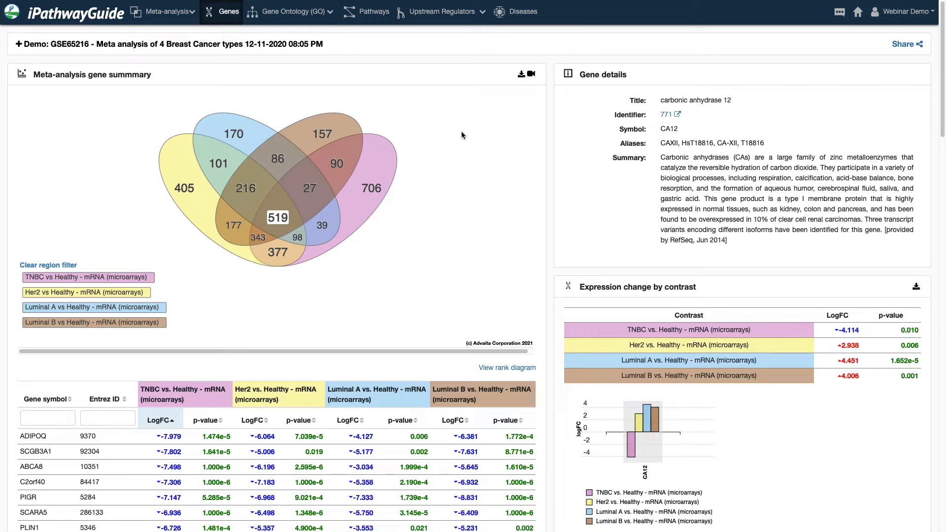
pyautogui.click(362, 16)
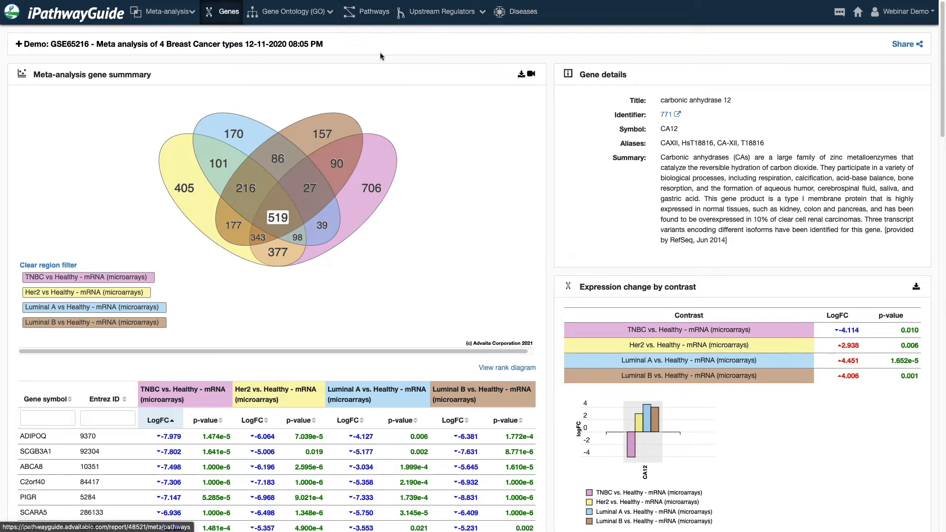
pyautogui.click(377, 22)
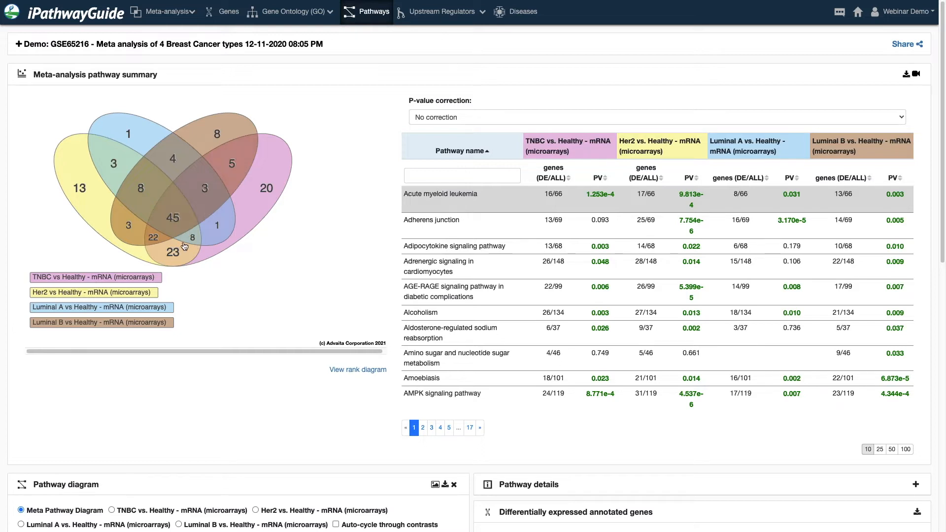
# - Apply False discovery rate (FDR) correction to the pathway p-values and filter to the pathways shared by all four contrasts
pyautogui.click(441, 119)
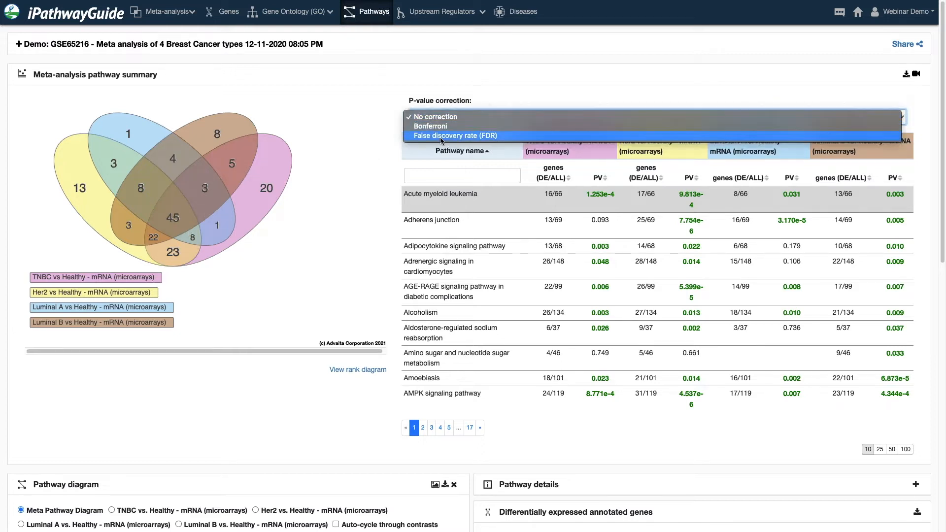
pyautogui.click(441, 136)
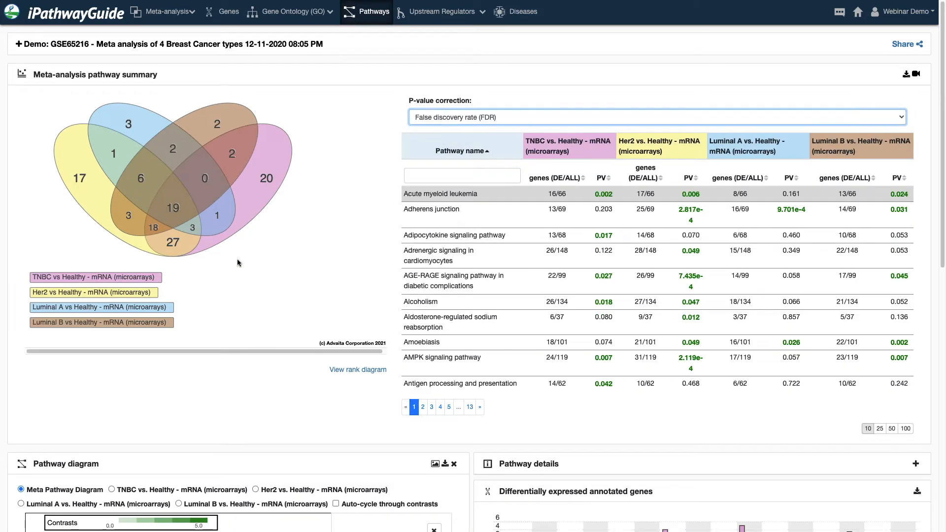
pyautogui.click(178, 211)
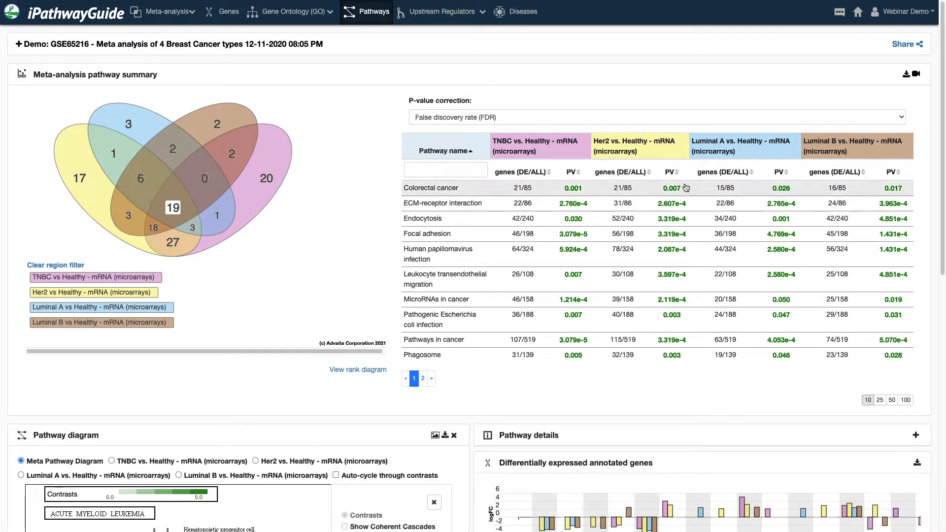
# - Show the shared pathways as a rank diagram and open the PI3K-Akt signaling pathway's diagram
pyautogui.click(358, 369)
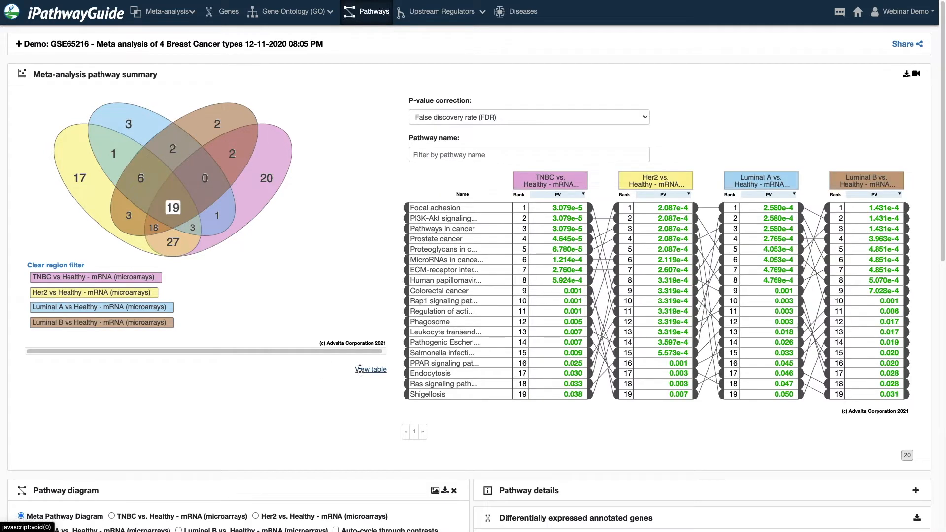
pyautogui.click(469, 221)
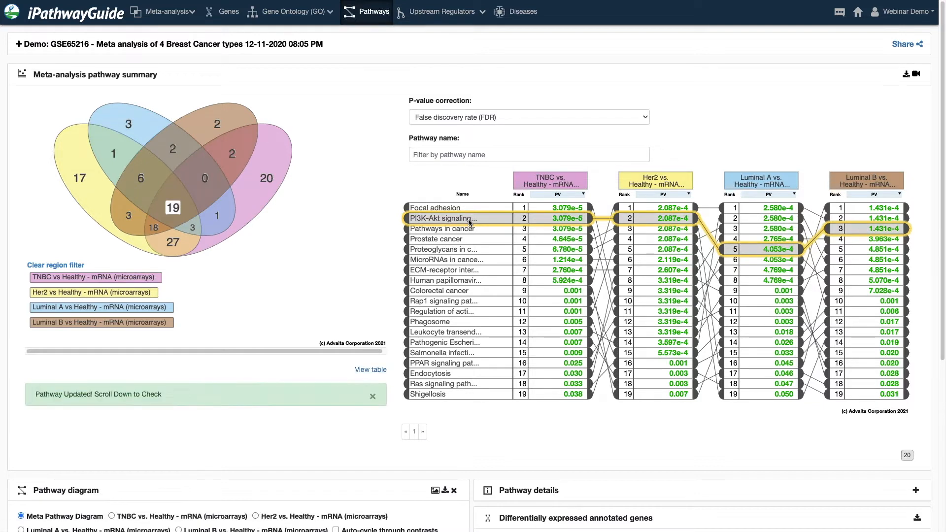
pyautogui.scroll(-2, 335, 392)
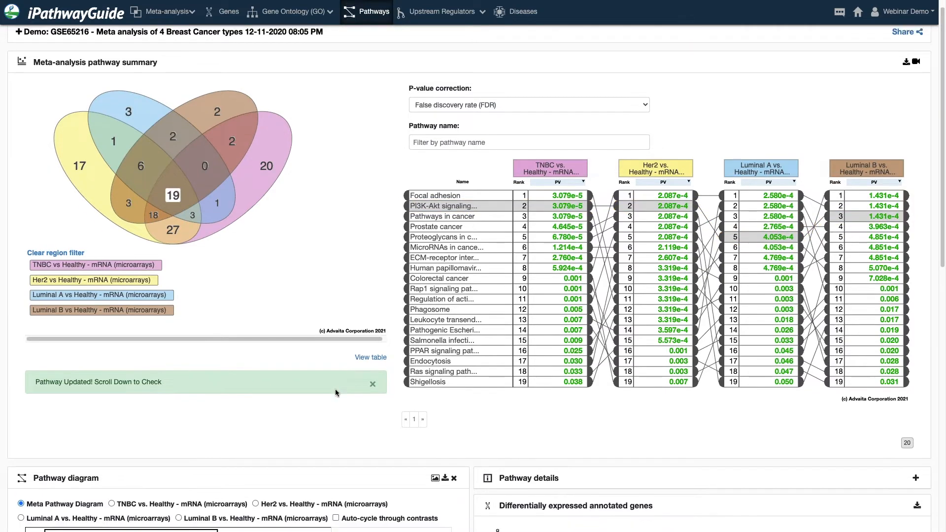
pyautogui.scroll(-2, 335, 392)
pyautogui.scroll(-6, 335, 390)
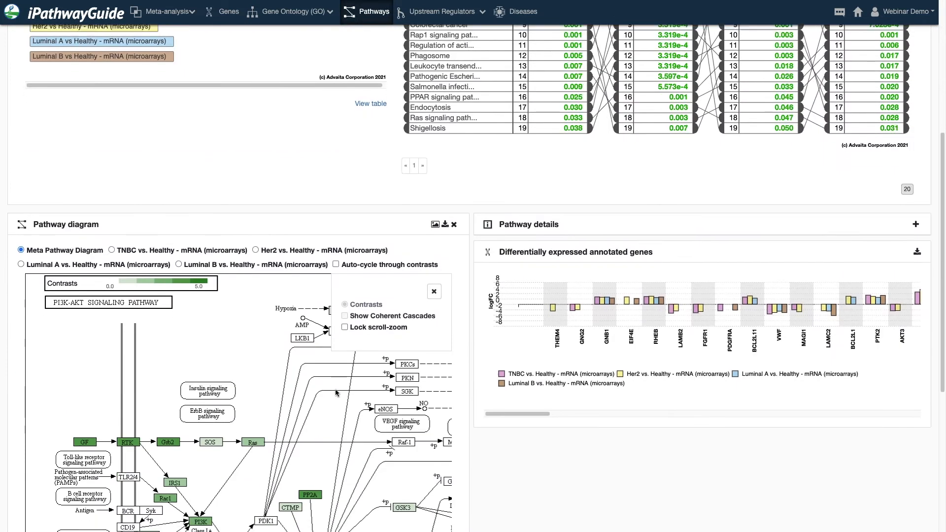
# - Fit the PI3K-Akt meta pathway diagram in its frame and collapse the display options covering it
pyautogui.scroll(2, 338, 386)
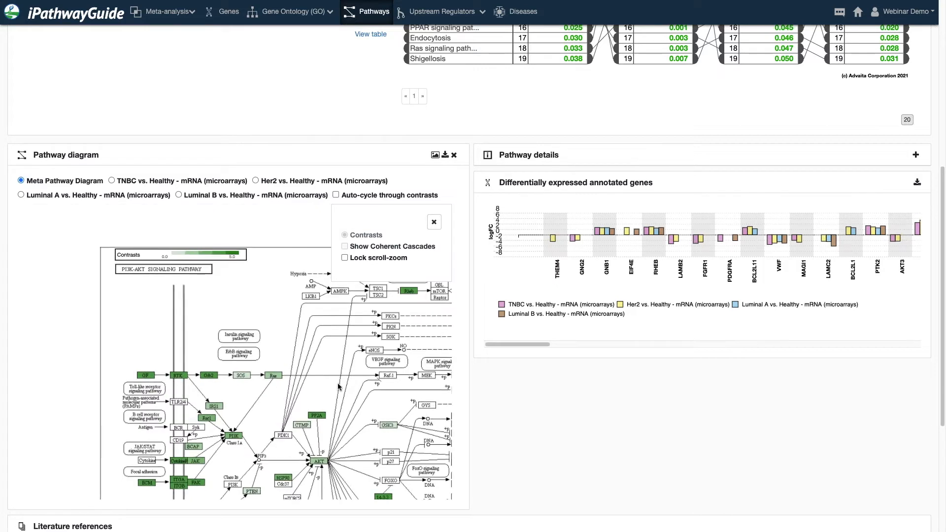
pyautogui.scroll(-4, 357, 408)
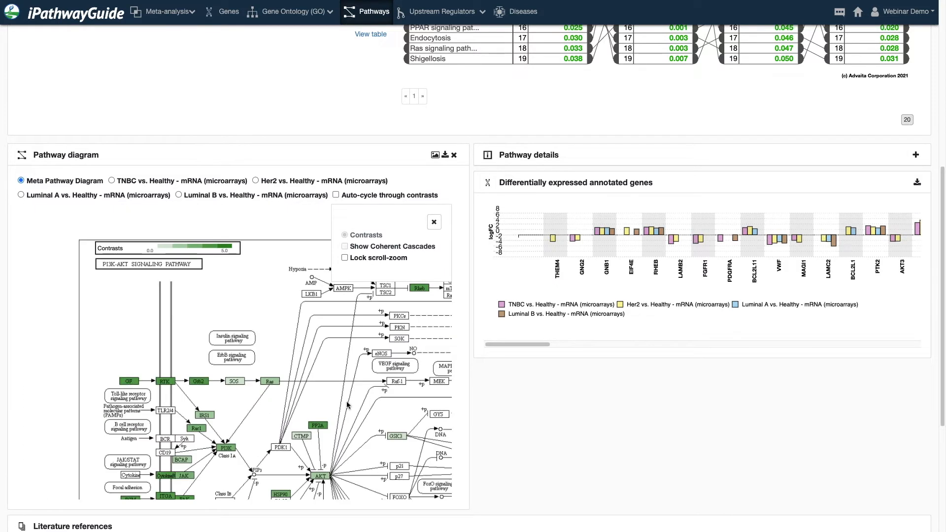
pyautogui.scroll(-2, 316, 347)
pyautogui.moveTo(326, 359); pyautogui.dragTo(260, 331)
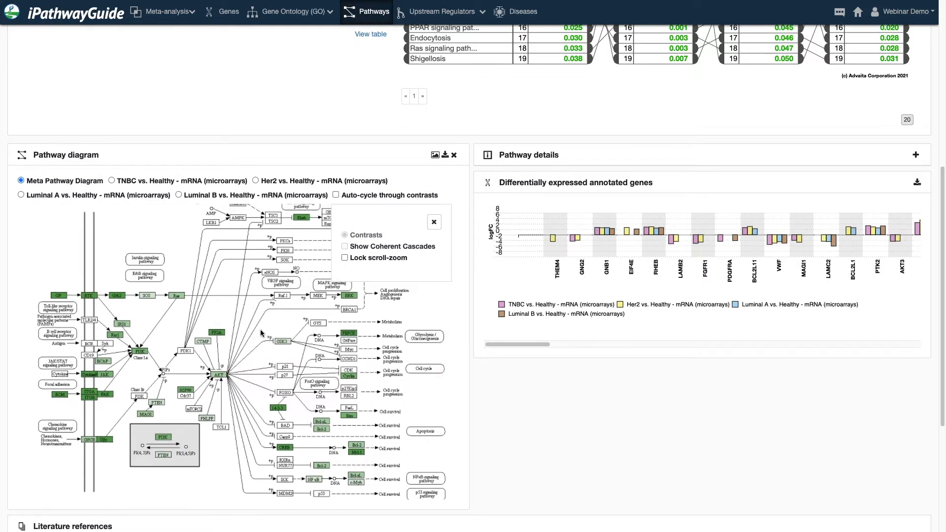
pyautogui.scroll(-1, 261, 333)
pyautogui.moveTo(264, 334); pyautogui.dragTo(251, 334)
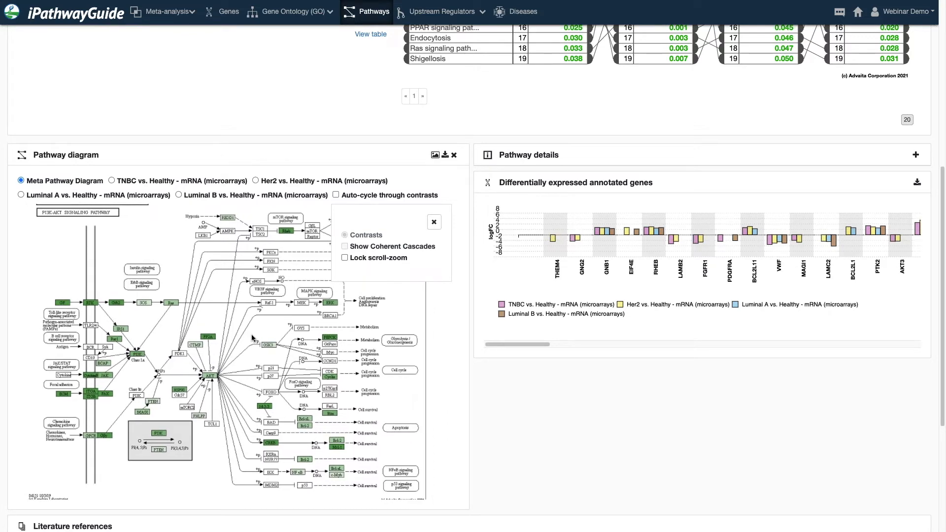
pyautogui.scroll(1, 251, 334)
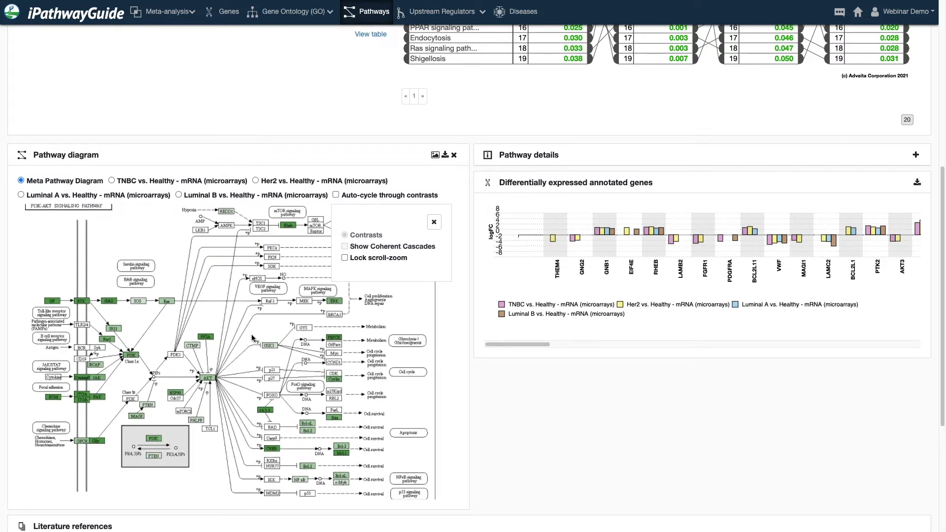
pyautogui.click(433, 222)
pyautogui.moveTo(272, 271)
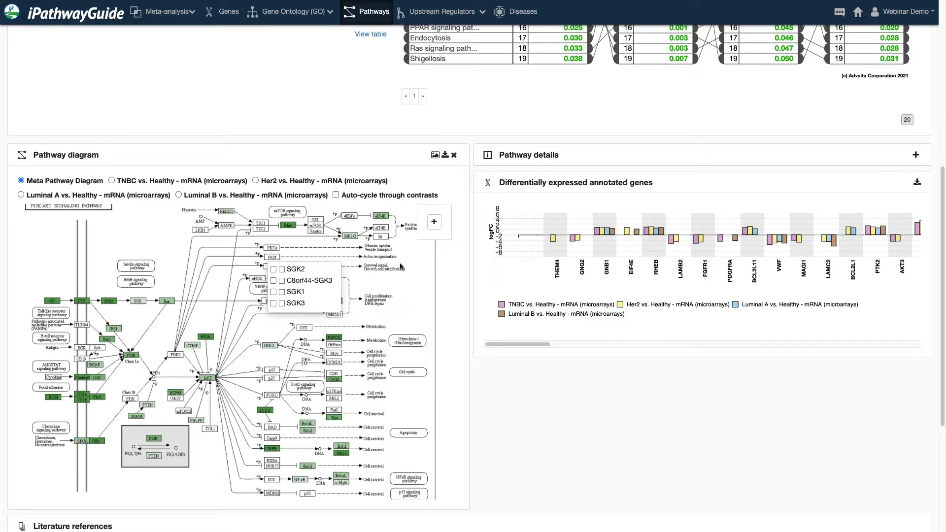
pyautogui.moveTo(438, 276); pyautogui.dragTo(441, 293)
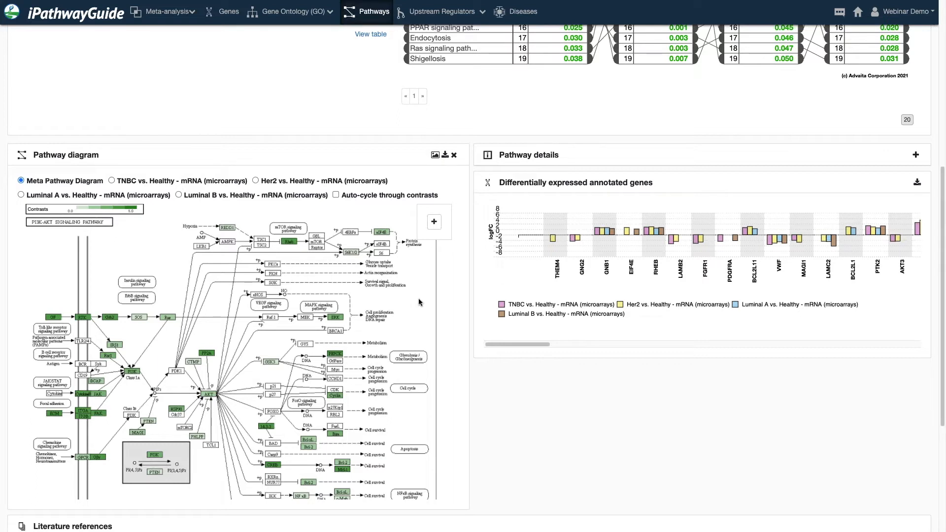
# - View the RHEB gene's expression change across the four contrasts from the pathway diagram, and clear the selection
pyautogui.moveTo(285, 243)
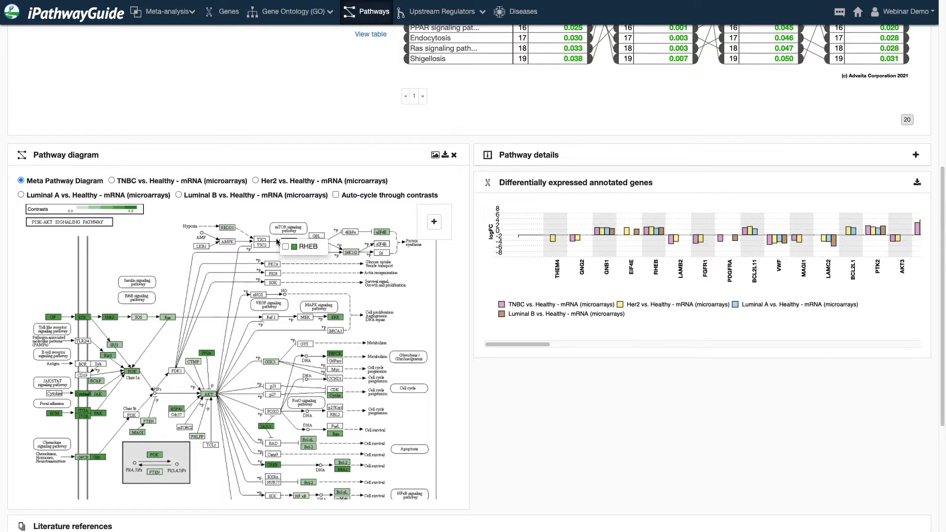
pyautogui.click(285, 246)
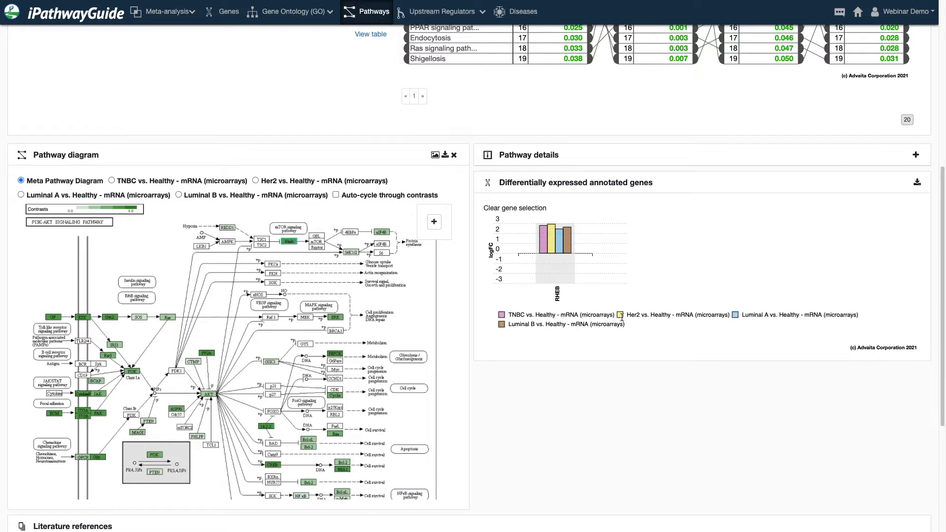
pyautogui.click(297, 243)
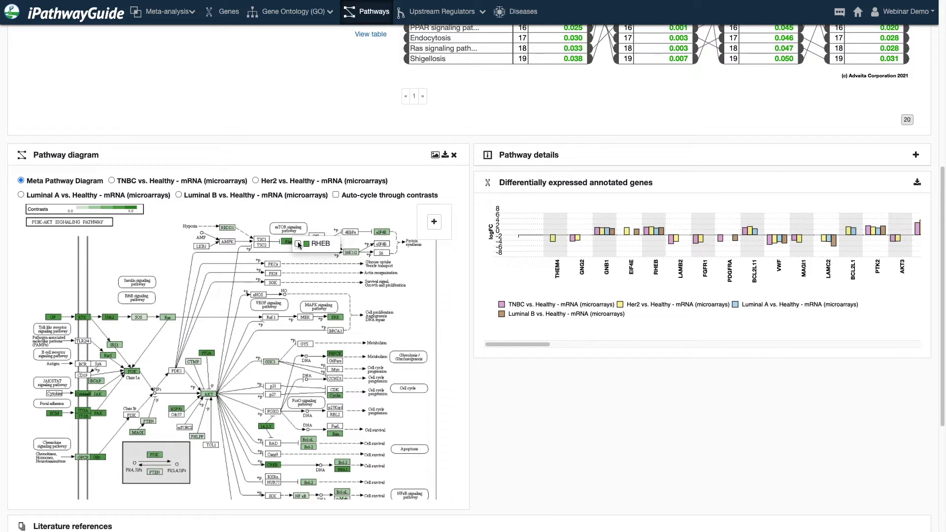
# - View the DDIT4 gene's expression change by contrast from the pathway diagram's REDD1 node, and deselect the gene
pyautogui.moveTo(235, 231)
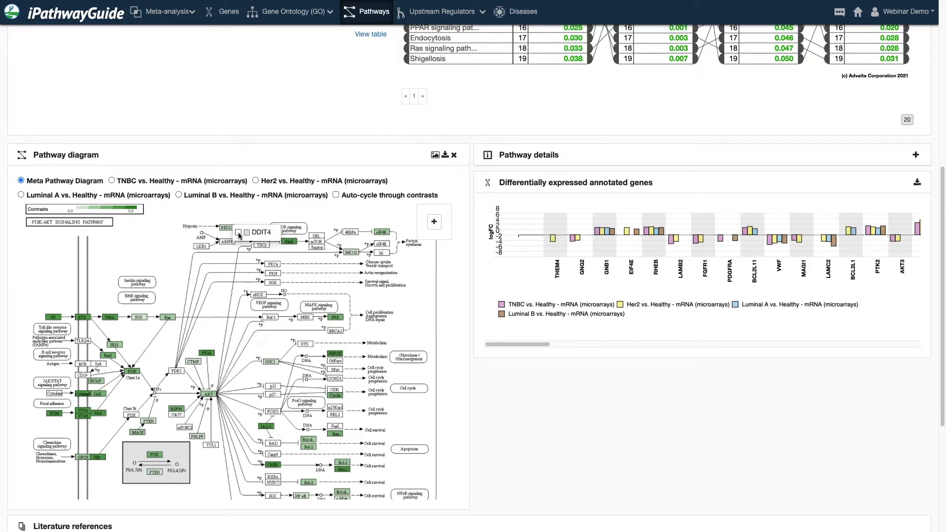
pyautogui.click(238, 233)
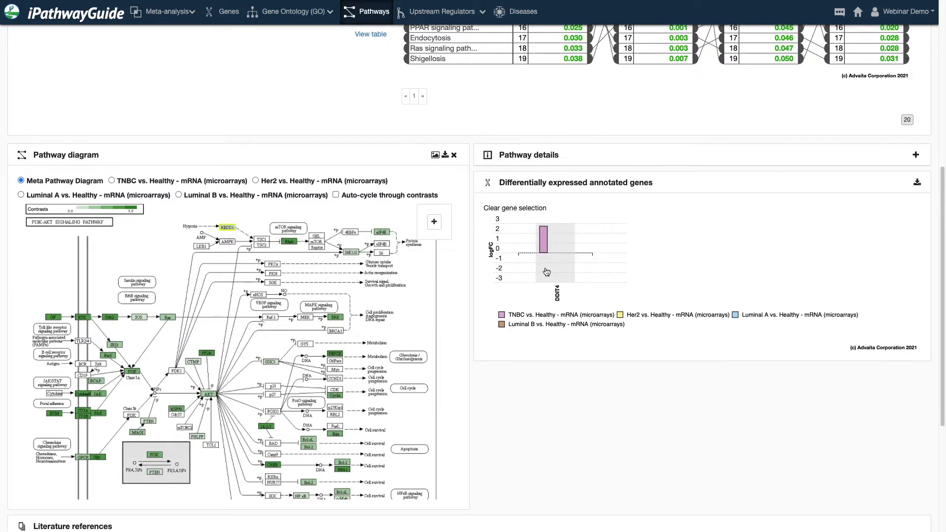
pyautogui.click(230, 234)
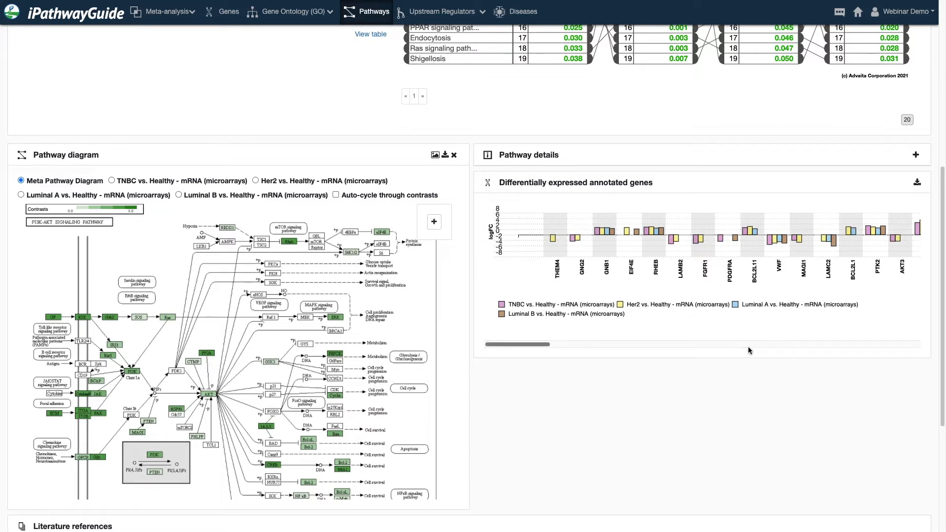
# - Browse the bar chart of differentially expressed annotated genes in the PI3K-Akt pathway and return to its start
pyautogui.moveTo(531, 345); pyautogui.dragTo(678, 335)
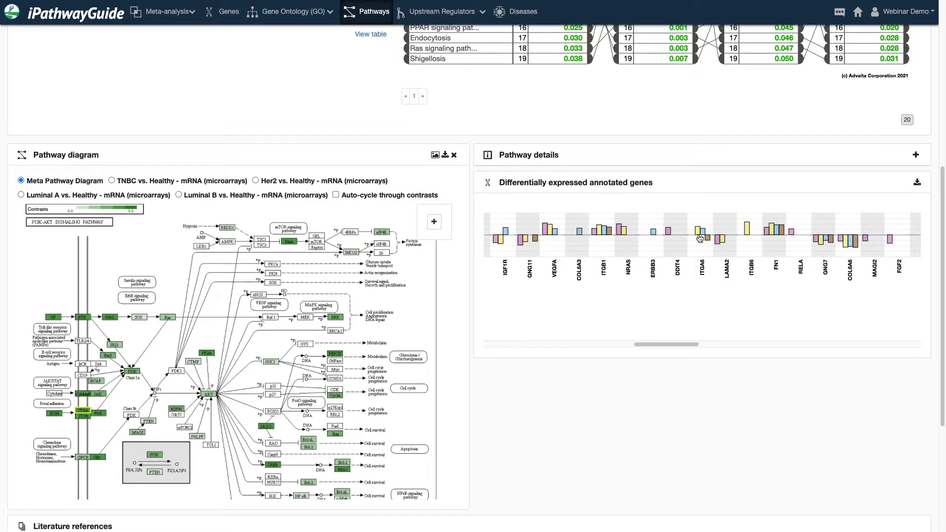
pyautogui.moveTo(683, 341); pyautogui.dragTo(520, 345)
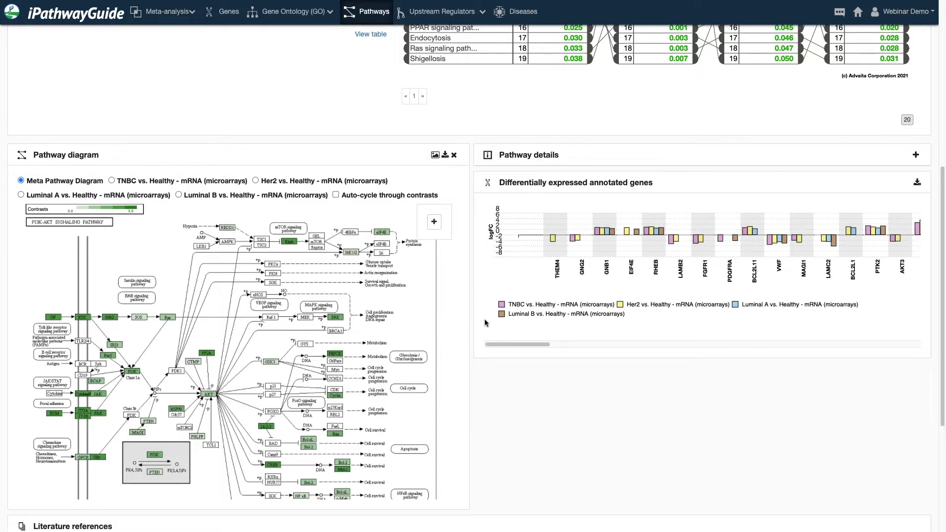
# - Switch the pathway diagram to TNBC vs. Healthy, display its coherent cascades, and collapse the display options
pyautogui.scroll(-3, 579, 404)
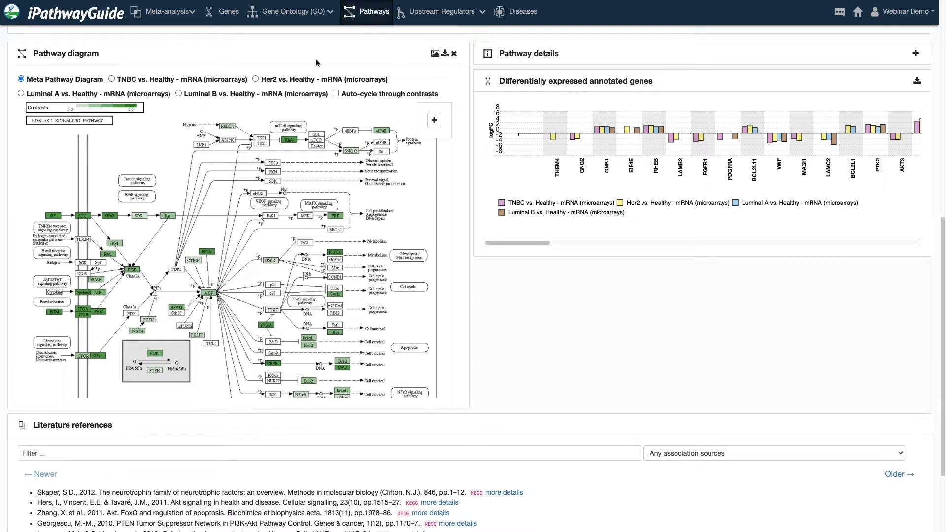
pyautogui.scroll(-2, 276, 187)
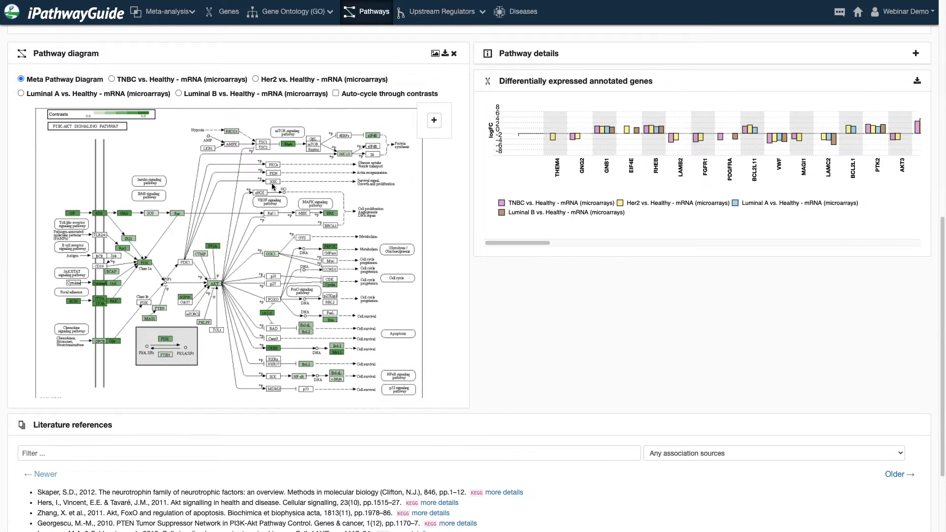
pyautogui.moveTo(216, 178); pyautogui.dragTo(217, 165)
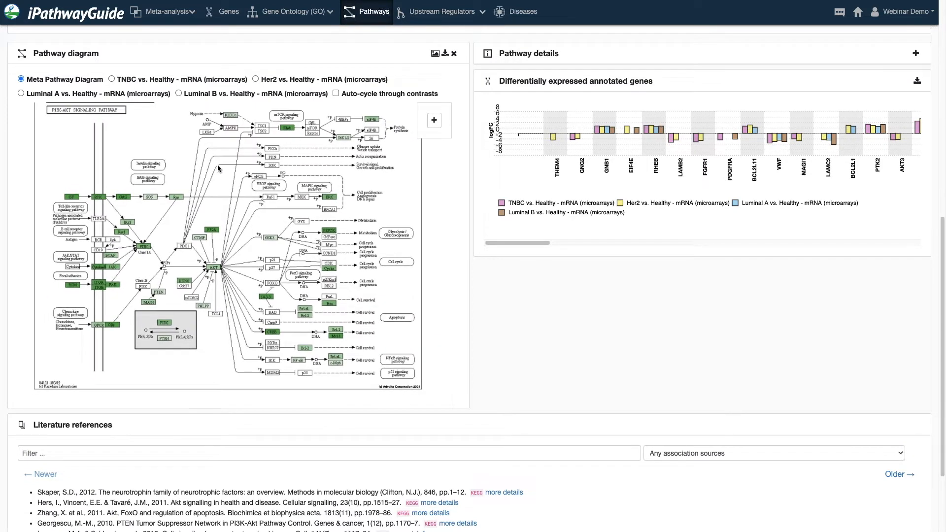
pyautogui.scroll(2, 217, 165)
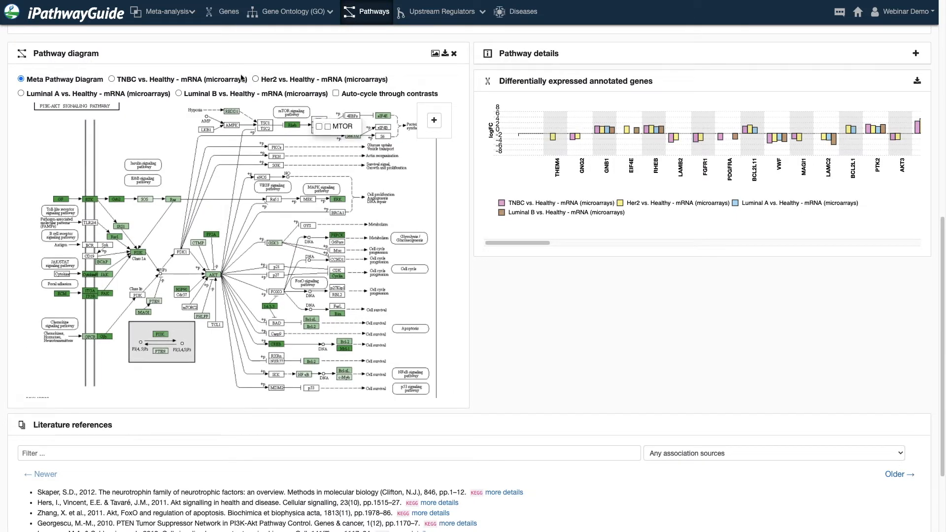
pyautogui.click(112, 79)
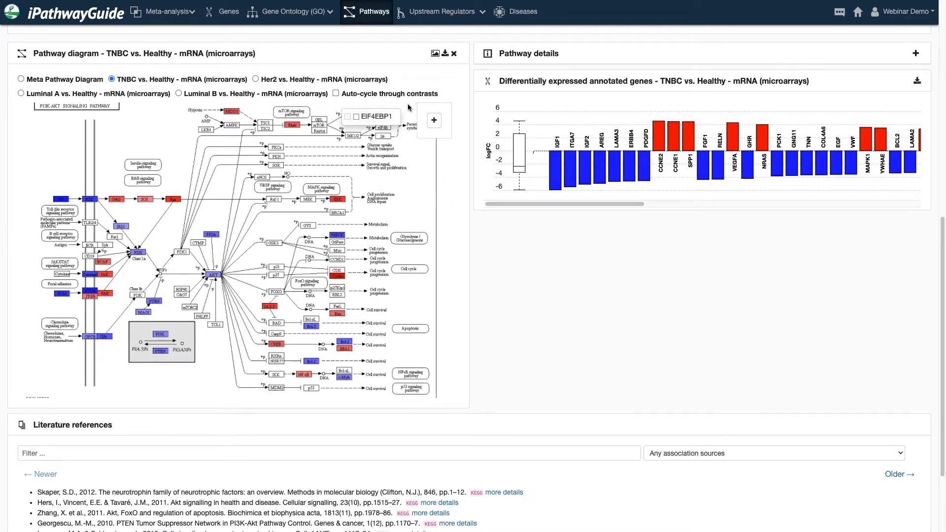
pyautogui.click(434, 121)
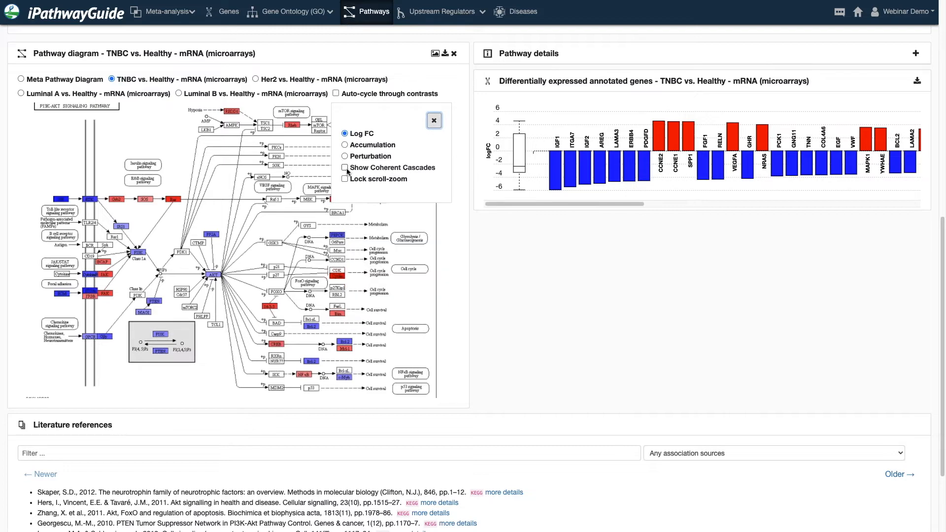
pyautogui.click(397, 167)
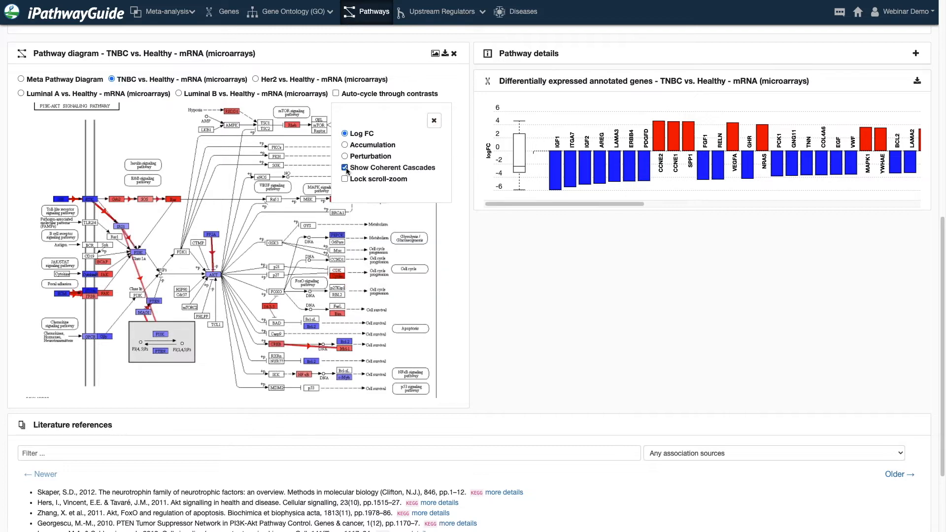
pyautogui.click(434, 121)
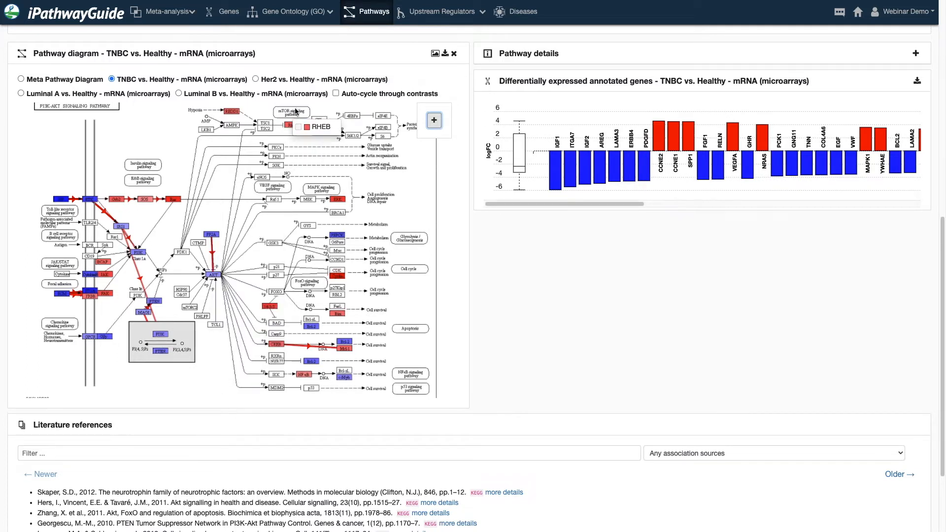
# - Display the Her2 vs. Healthy pathway diagram, and auto-cycle through the contrasts, stopping at Luminal A vs. Healthy
pyautogui.click(267, 80)
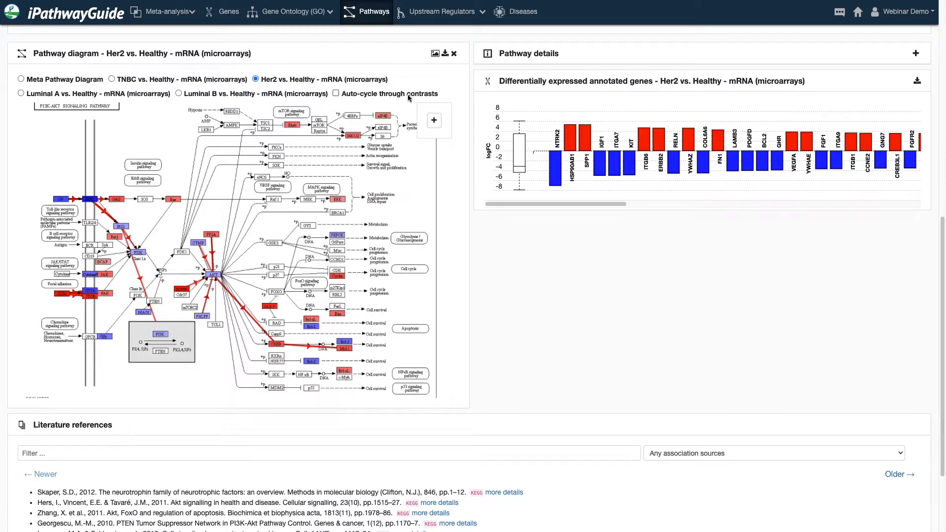
pyautogui.click(337, 94)
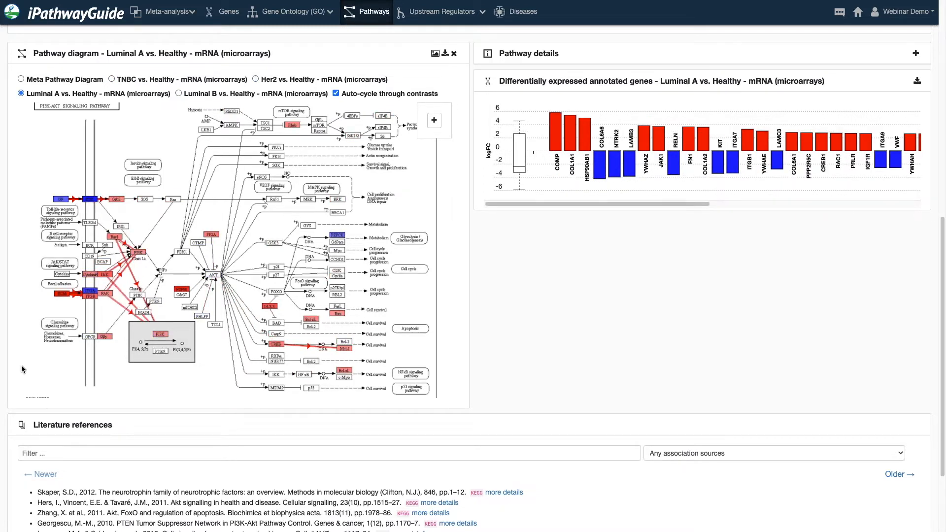
pyautogui.click(336, 93)
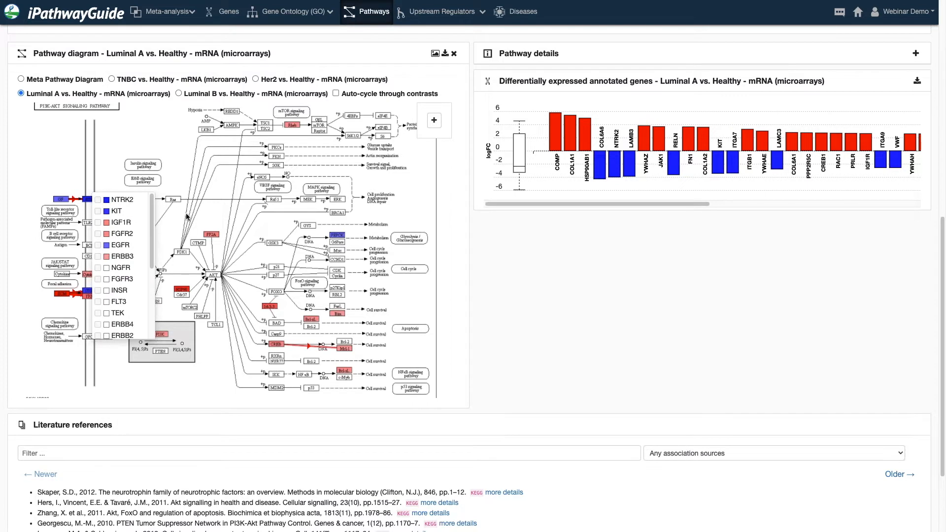
# - Check the DDIT4 gene node in the Luminal A diagram and return the diagram to Her2 vs. Healthy
pyautogui.moveTo(232, 114)
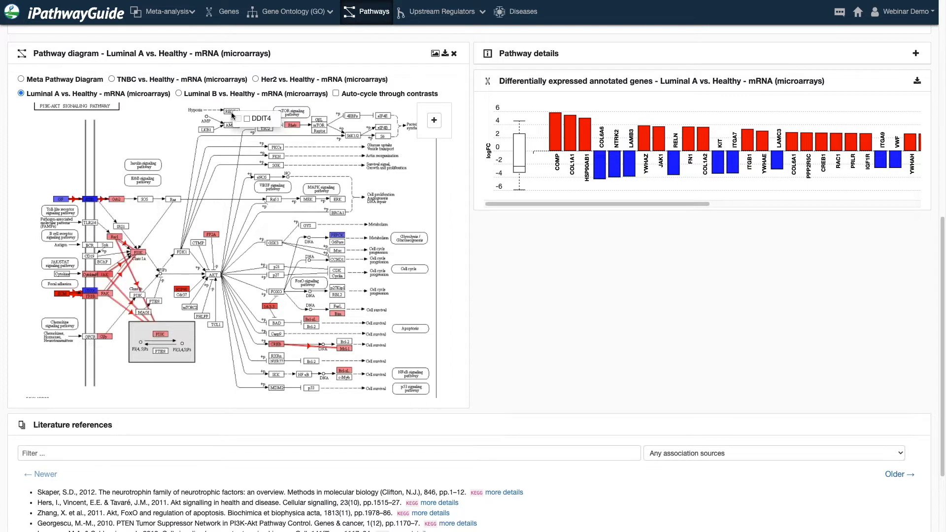
pyautogui.click(255, 80)
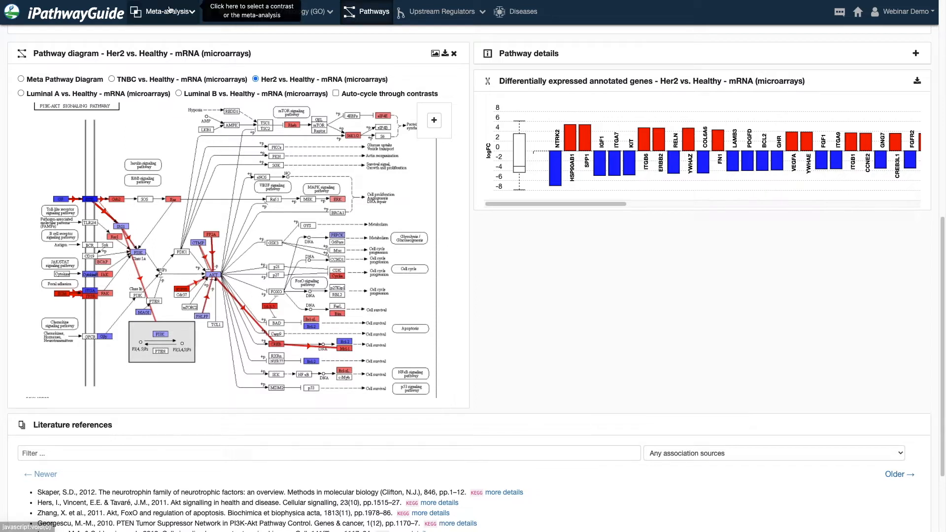
# - Open the individual Her2 vs. Healthy contrast report and display its PI3K-Akt signaling pathway diagram
pyautogui.click(170, 10)
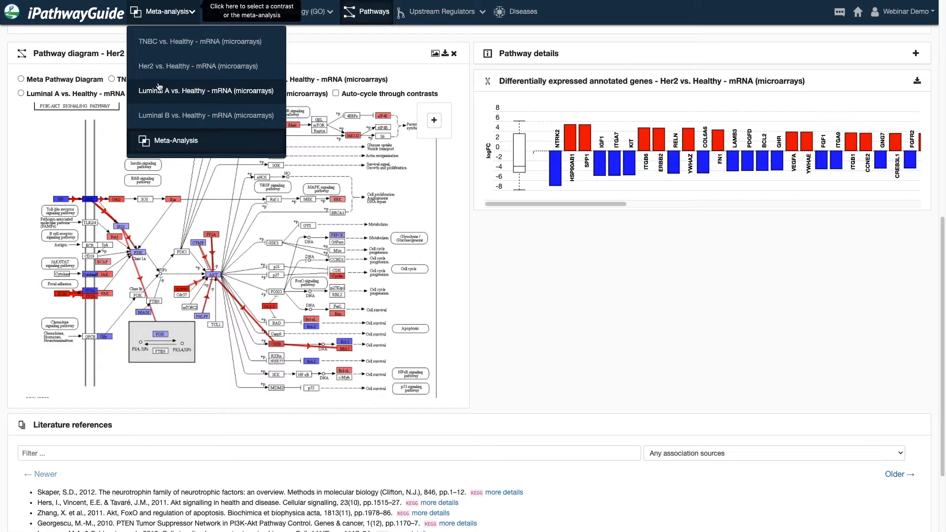
pyautogui.click(163, 68)
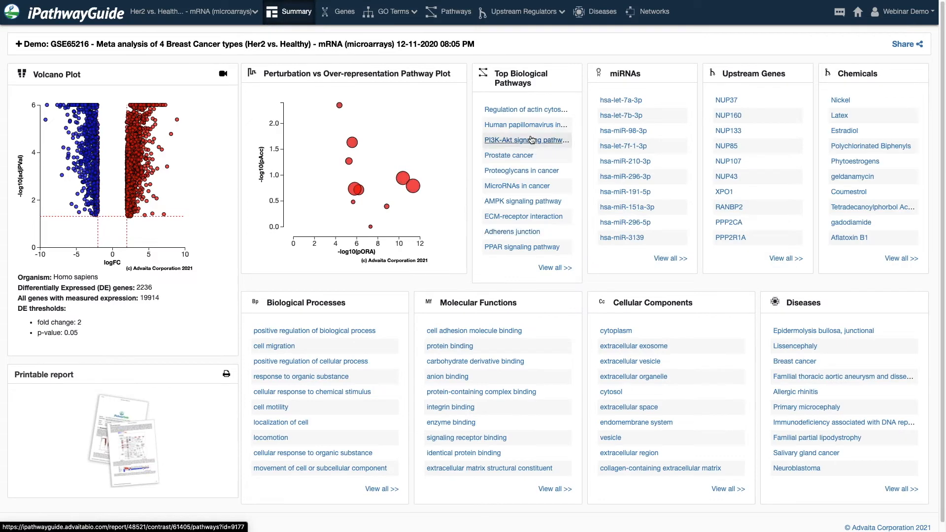
pyautogui.click(531, 140)
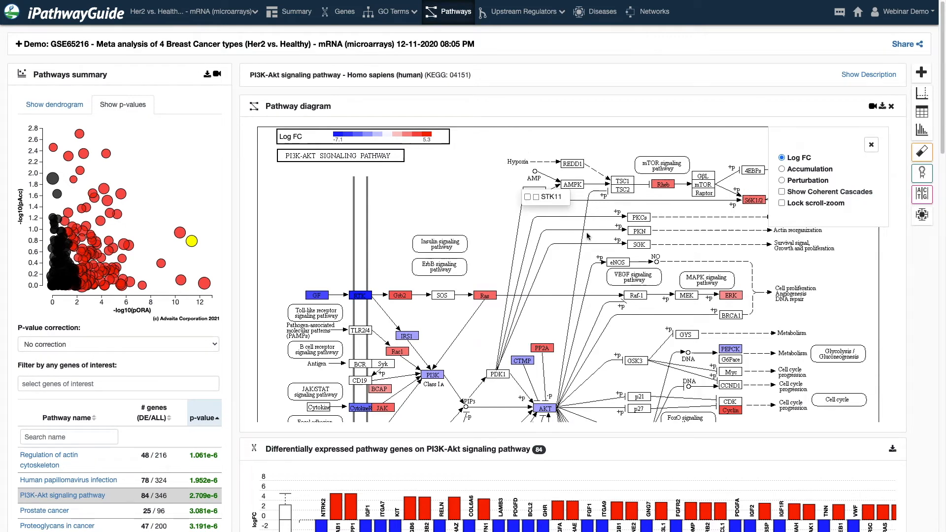
pyautogui.scroll(-3, 587, 234)
pyautogui.scroll(5, 692, 258)
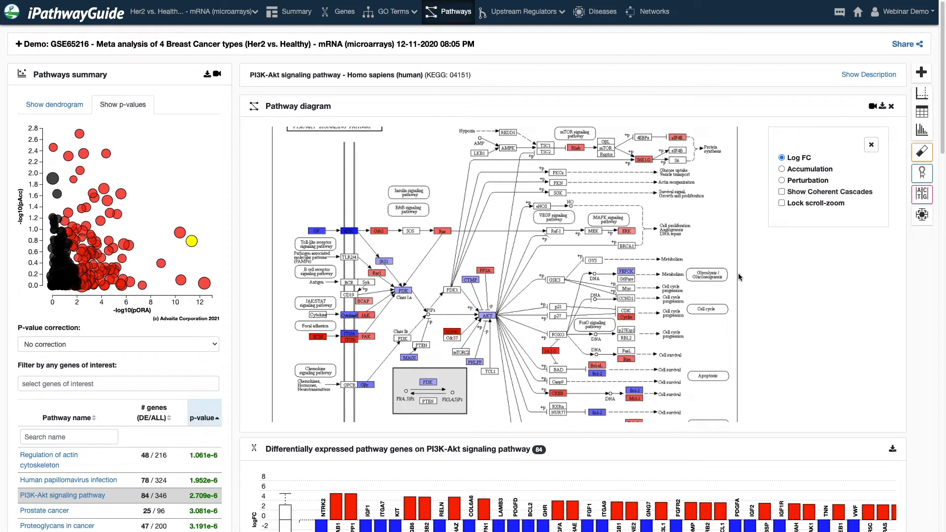
pyautogui.moveTo(696, 255); pyautogui.dragTo(708, 262)
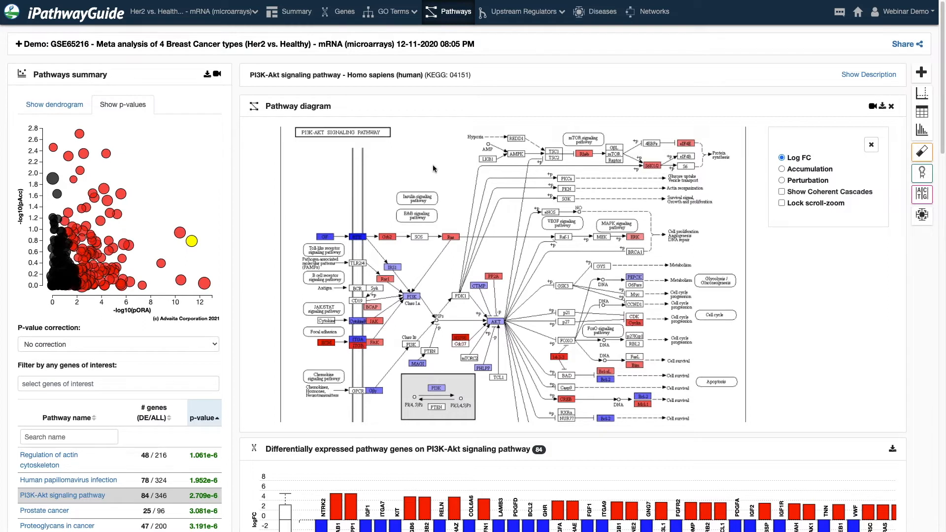
pyautogui.moveTo(433, 165); pyautogui.dragTo(433, 177)
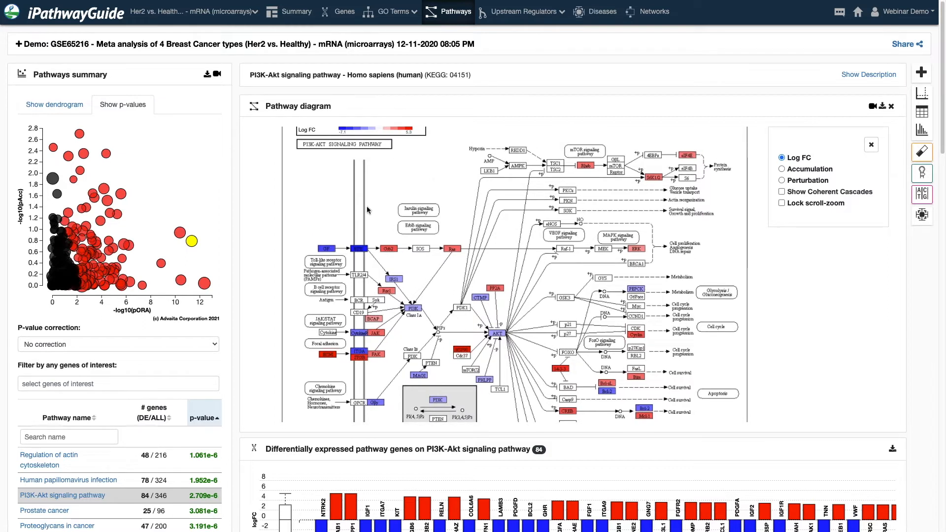
# - Inspect the genes contained in the GF and RTK nodes of the PI3K-Akt pathway diagram
pyautogui.click(323, 249)
pyautogui.moveTo(744, 333); pyautogui.dragTo(738, 310)
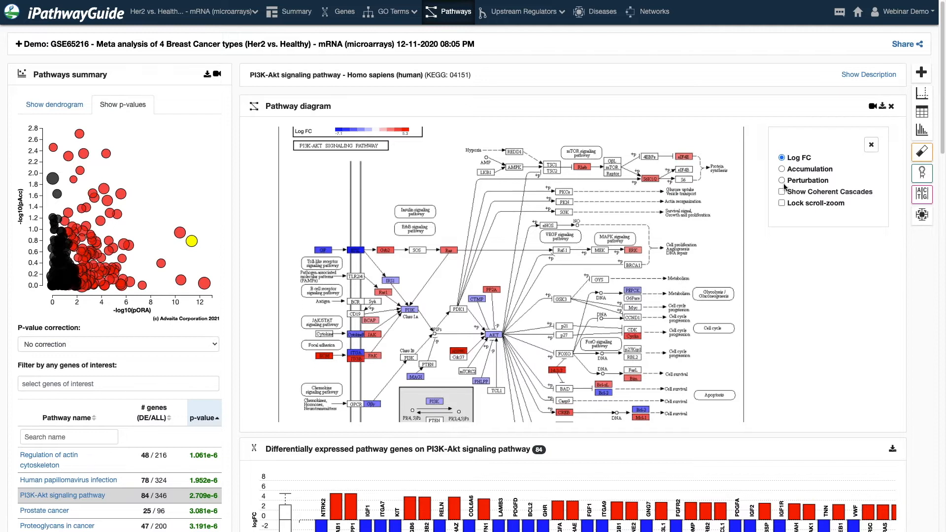
pyautogui.click(362, 254)
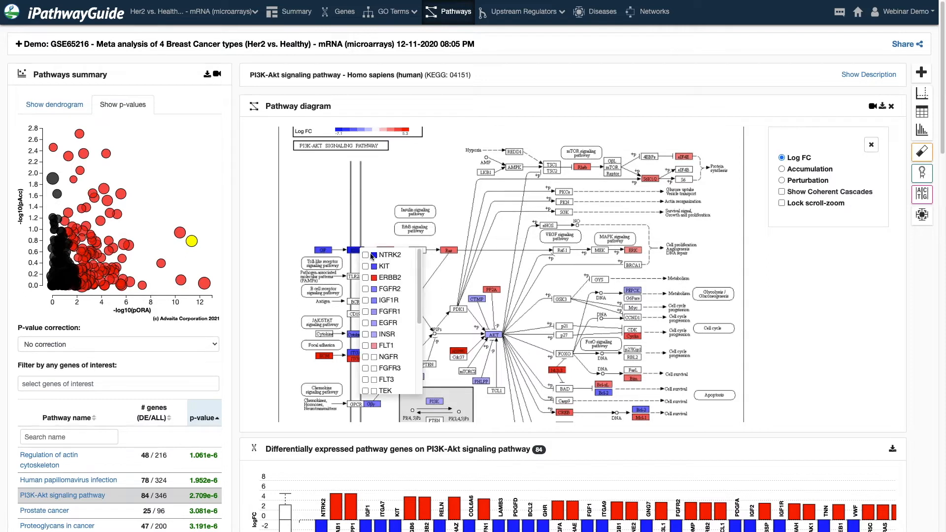
pyautogui.click(705, 264)
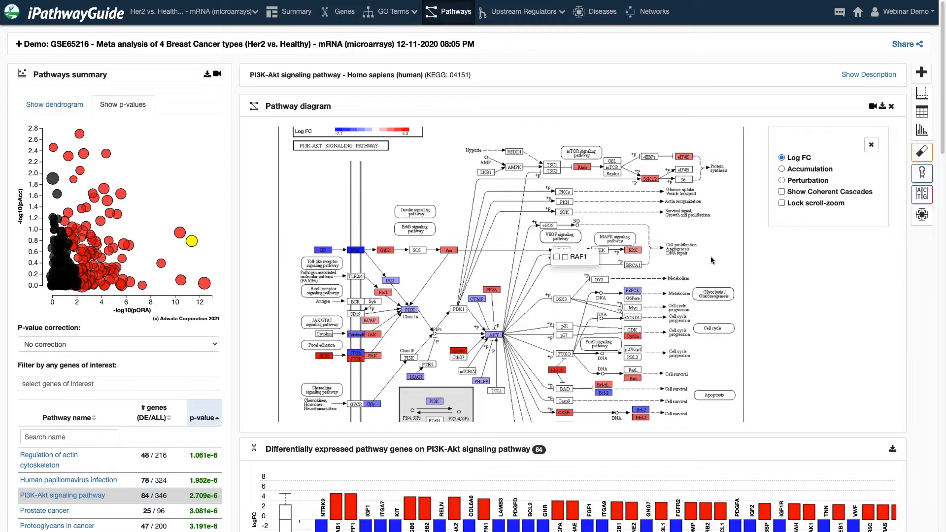
# - Color the pathway diagram by accumulation, switch it to perturbation, and show the coherent cascades
pyautogui.click(782, 169)
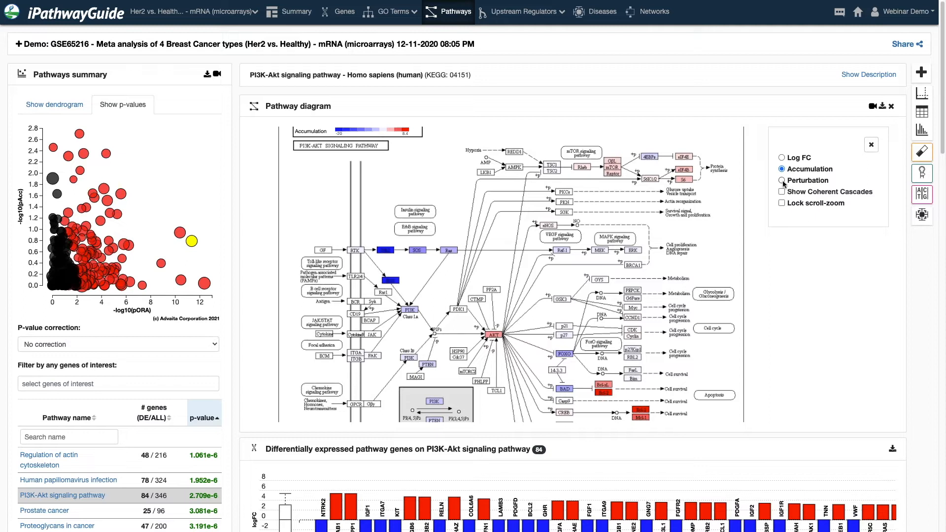
pyautogui.click(782, 181)
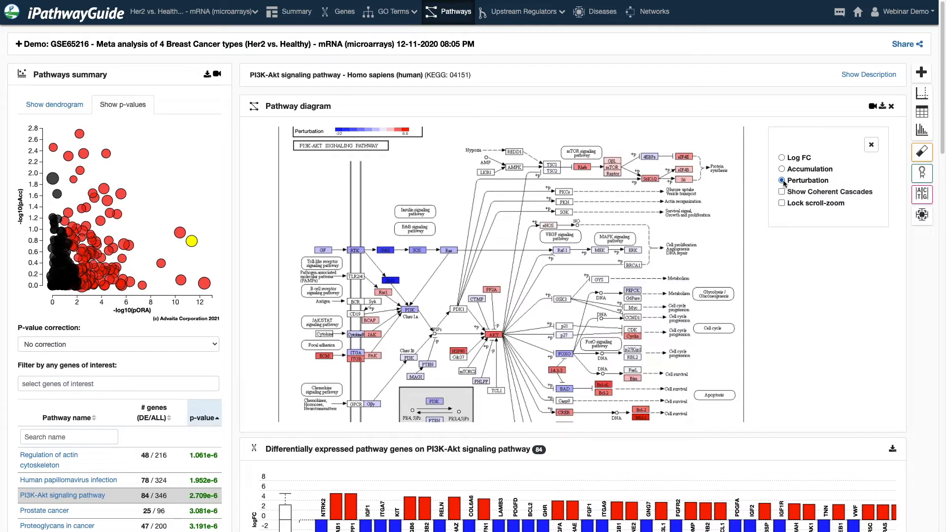
pyautogui.click(781, 192)
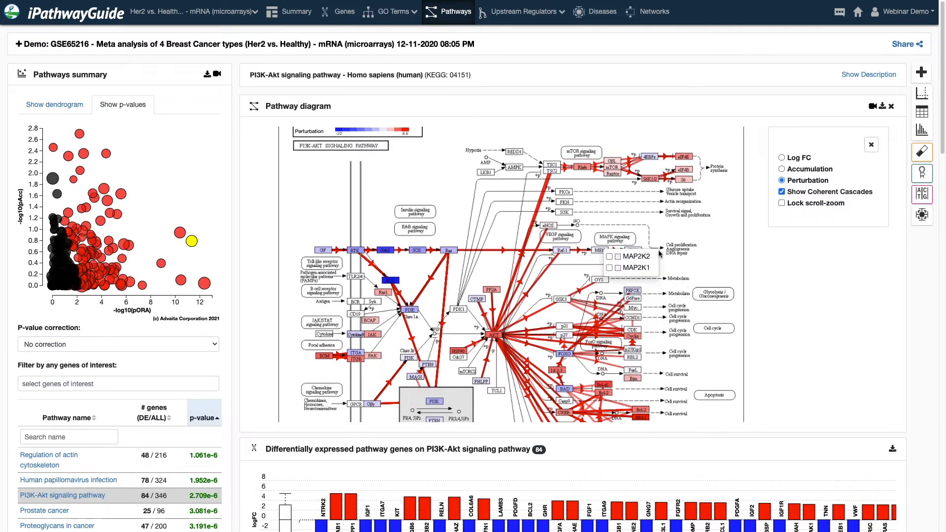
# - Inspect the genes along the coherent cascades, including the ERK and AKT nodes, and hide the cascades
pyautogui.moveTo(640, 253)
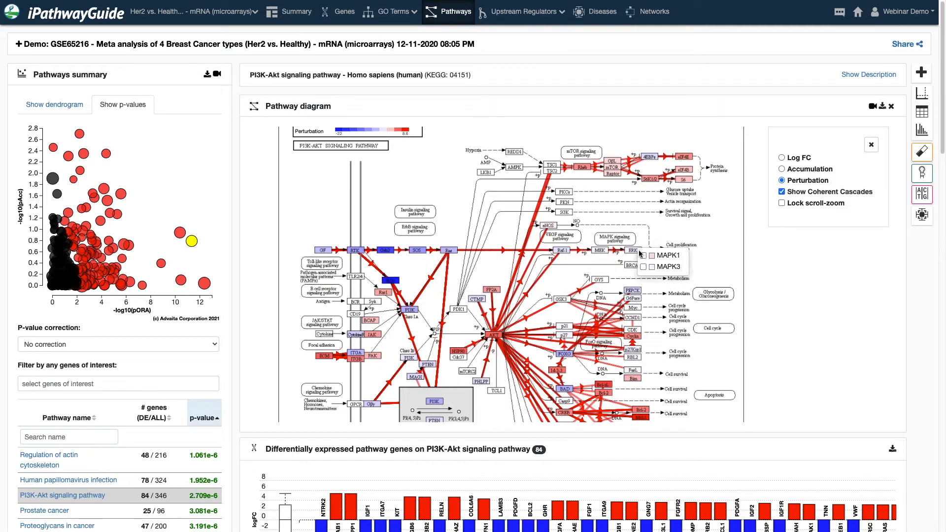
pyautogui.moveTo(607, 255)
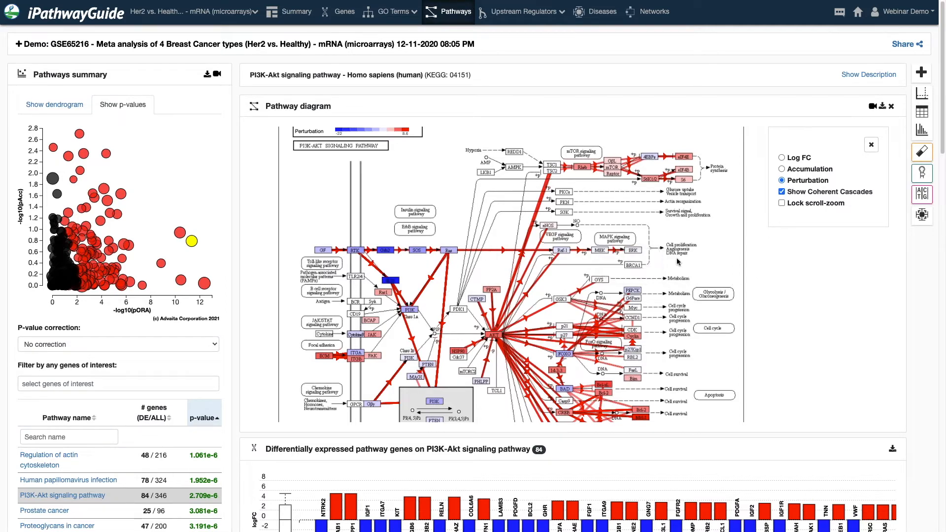
pyautogui.moveTo(500, 335)
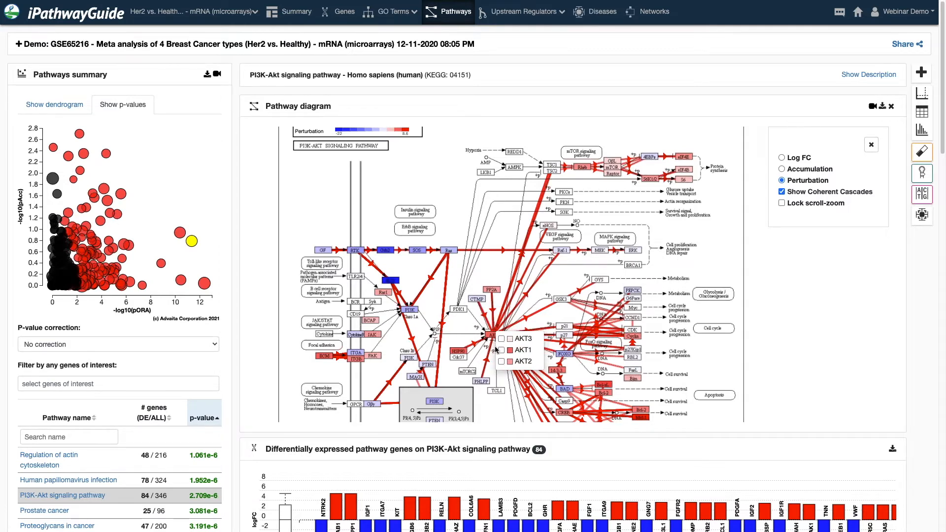
pyautogui.moveTo(639, 413)
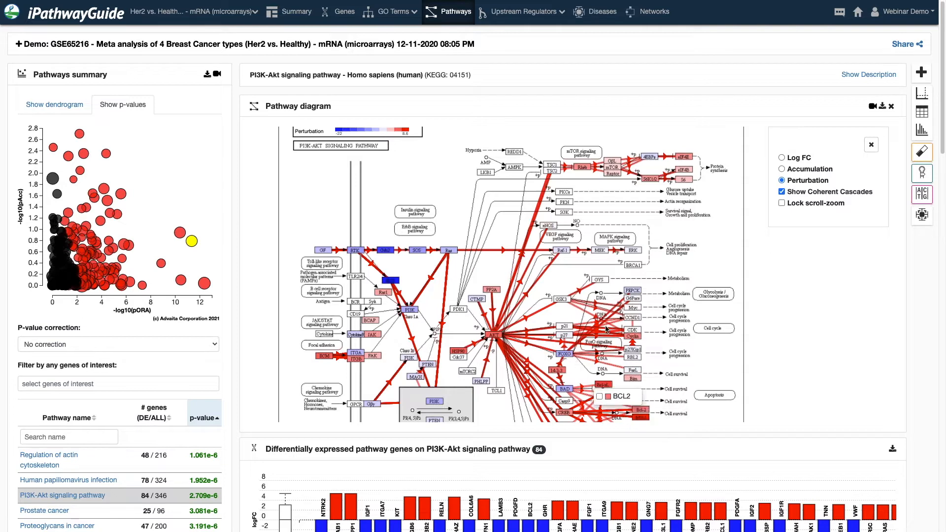
pyautogui.moveTo(643, 365)
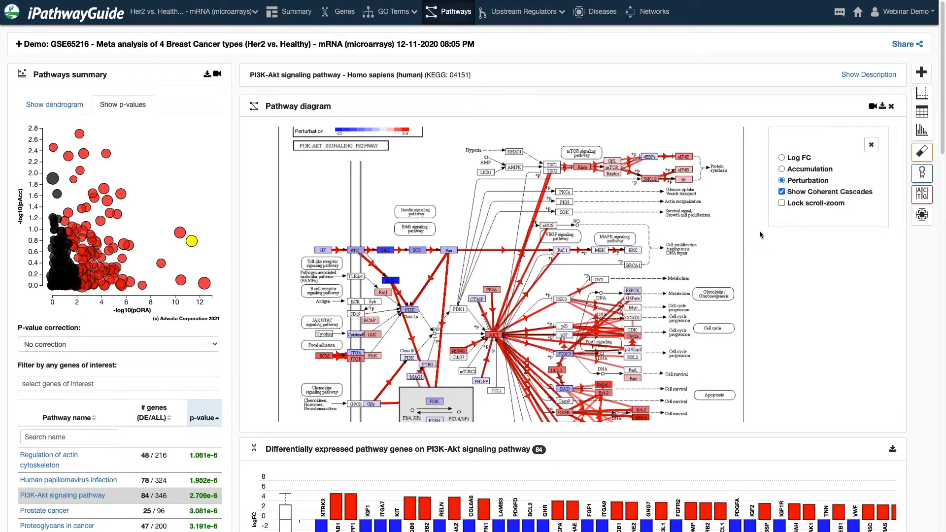
pyautogui.click(782, 192)
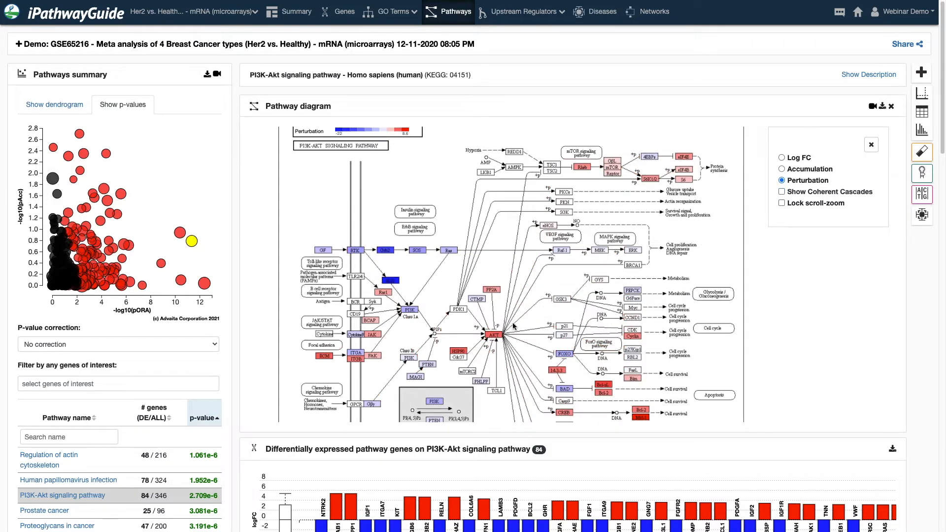
# - Expand the pathway details and select PIK3CA from the PI3K node to filter the related drugs
pyautogui.click(430, 319)
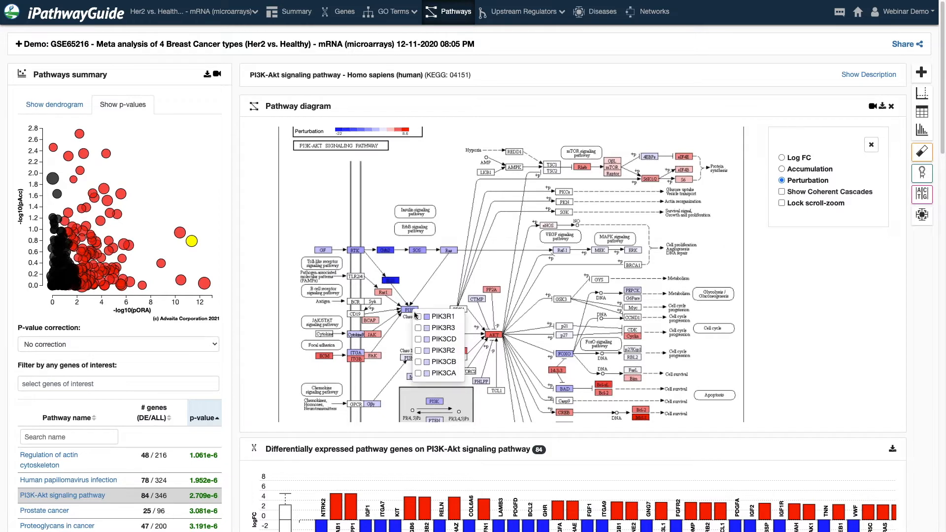
pyautogui.click(921, 72)
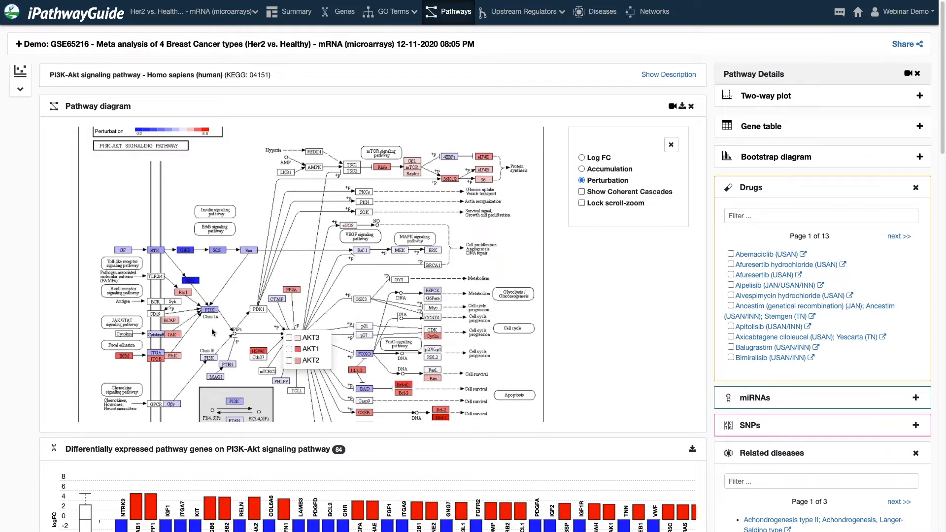
pyautogui.click(212, 313)
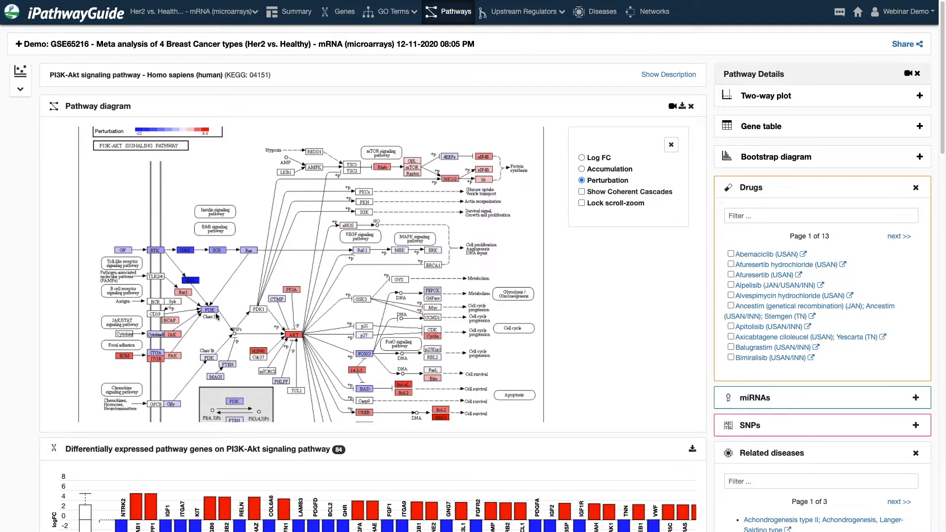
pyautogui.moveTo(211, 312)
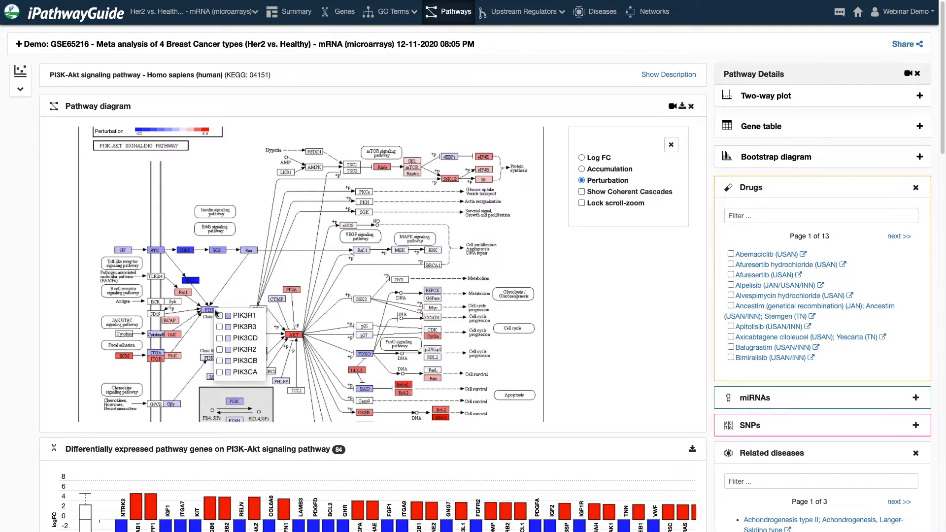
pyautogui.click(219, 373)
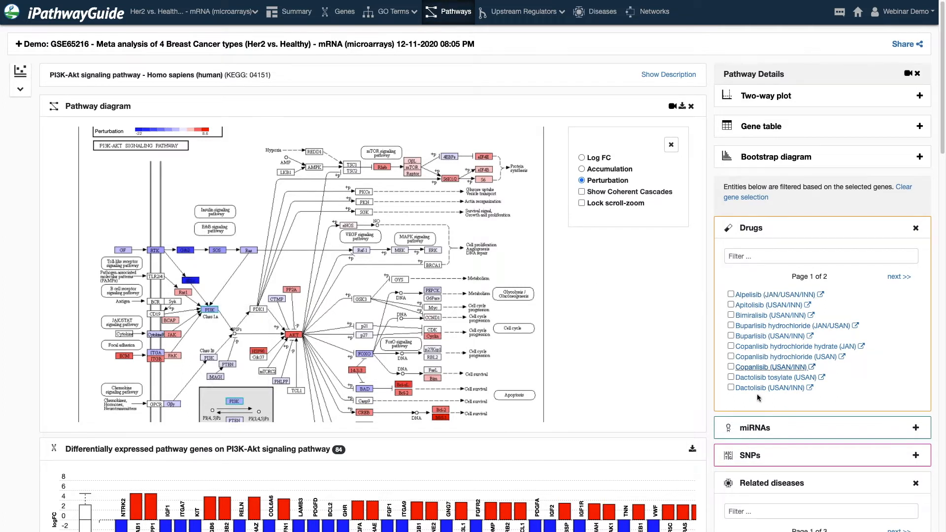
# - Select the drug Alpelisib (JAN/USAN/INN) to highlight its target nodes in the pathway diagram
pyautogui.click(731, 294)
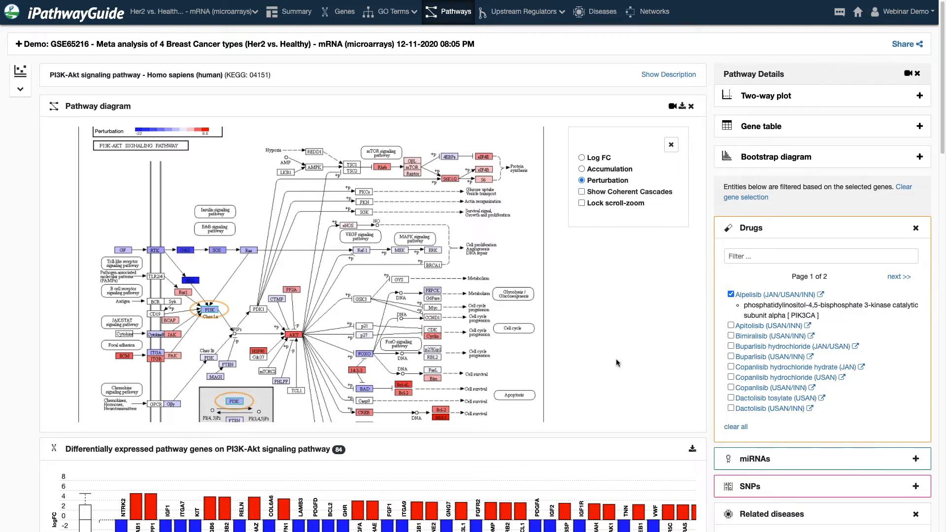
pyautogui.scroll(-1, 616, 357)
pyautogui.scroll(1, 616, 358)
pyautogui.scroll(-2, 534, 345)
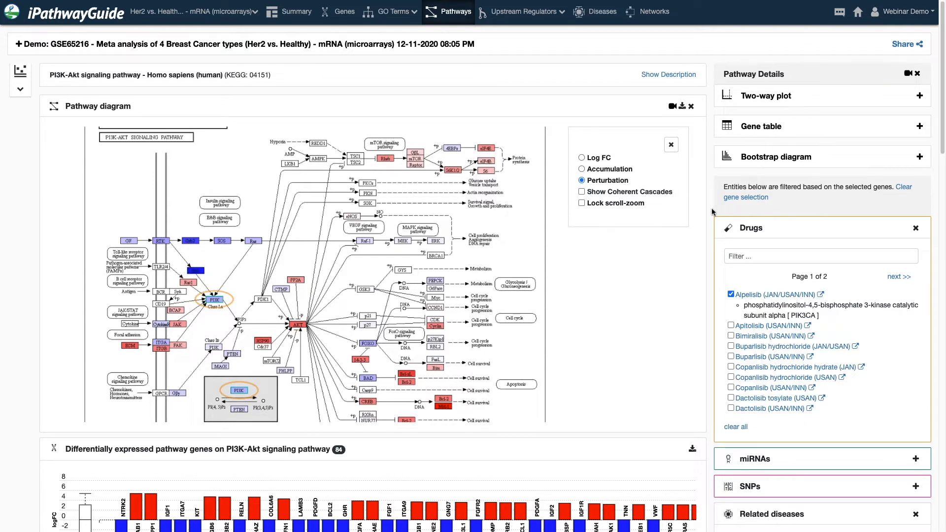
# - Switch to Keynote and play the presentation from slide 10, "Common interpretation tasks"
pyautogui.press('super+Tab')
pyautogui.press('super+shift+Tab')
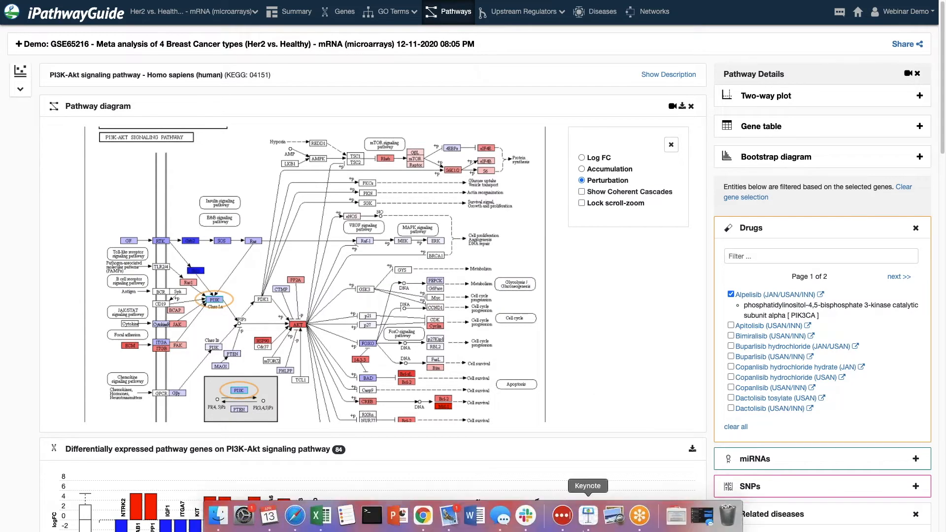
pyautogui.click(587, 523)
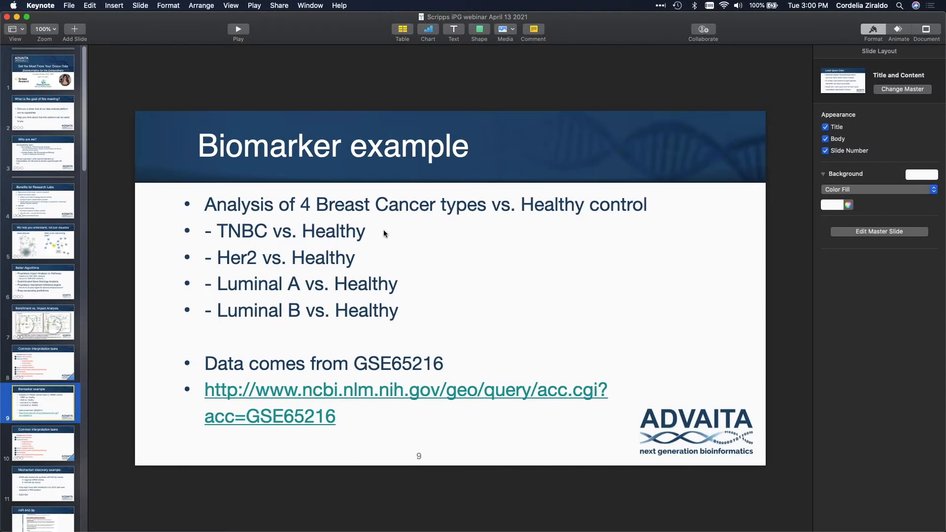
pyautogui.click(40, 441)
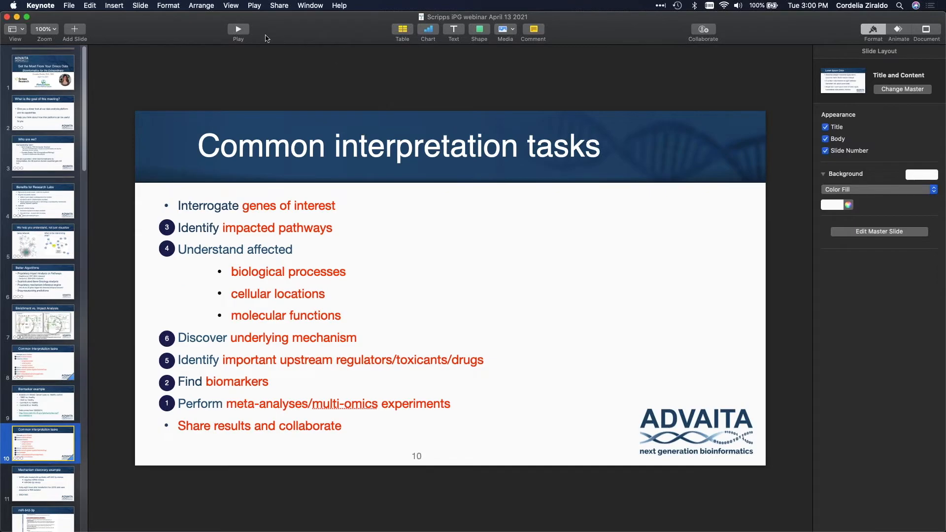
pyautogui.click(239, 30)
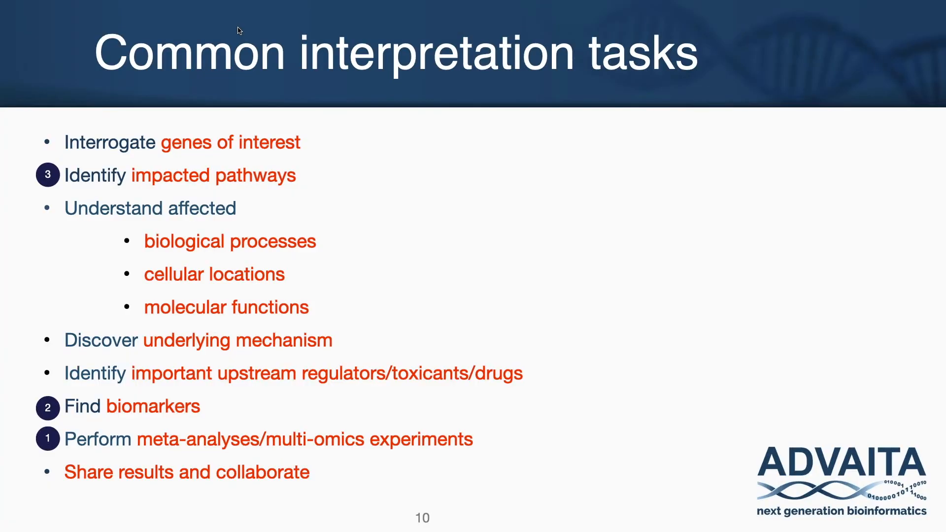
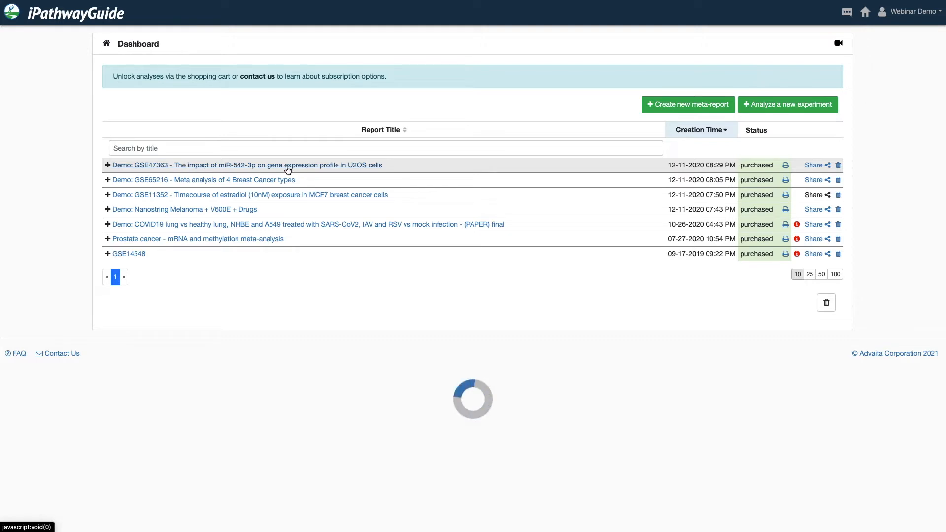
# - Open the demo report GSE47363 on the impact of miR-542-3p in U2OS cells and display its biological processes
pyautogui.click(361, 170)
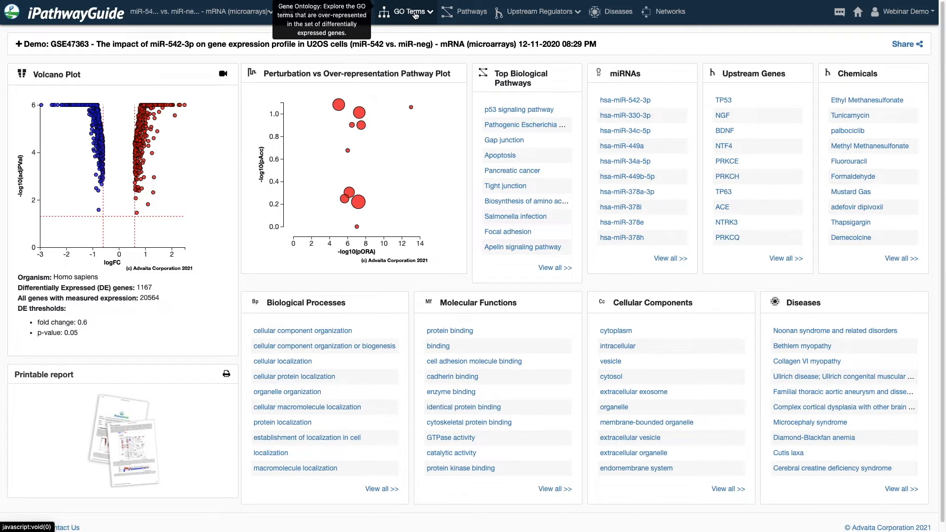
pyautogui.click(415, 15)
pyautogui.click(445, 39)
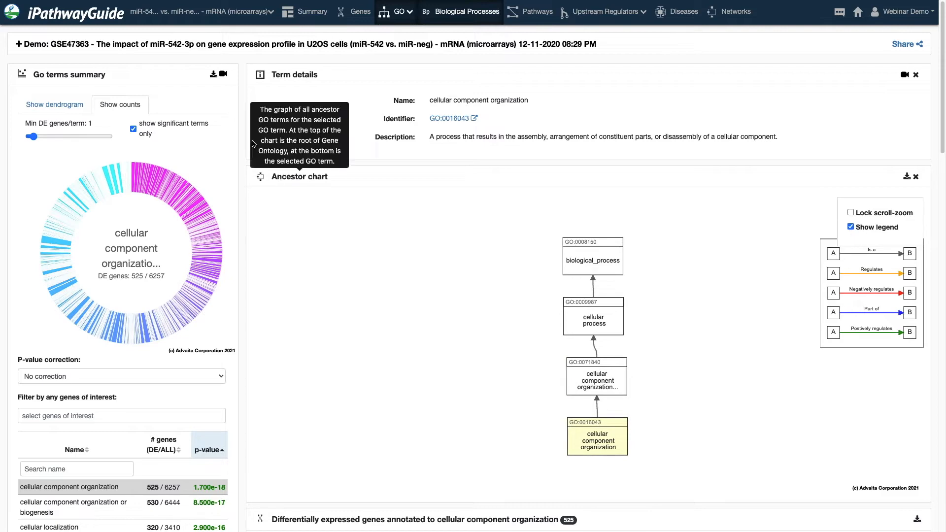
# - Review the biological process terms, the ancestor chart and the annotated genes for cellular component organization
pyautogui.scroll(-1, 244, 165)
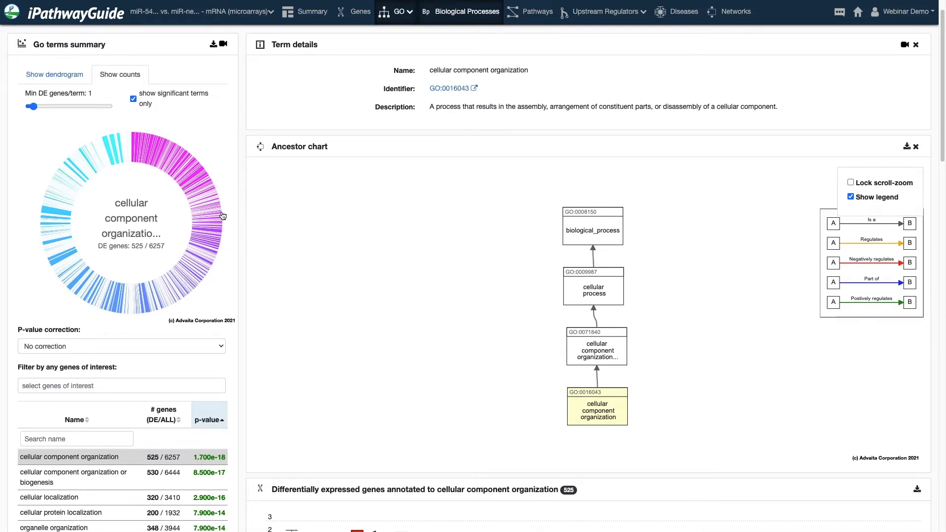
pyautogui.scroll(-6, 91, 320)
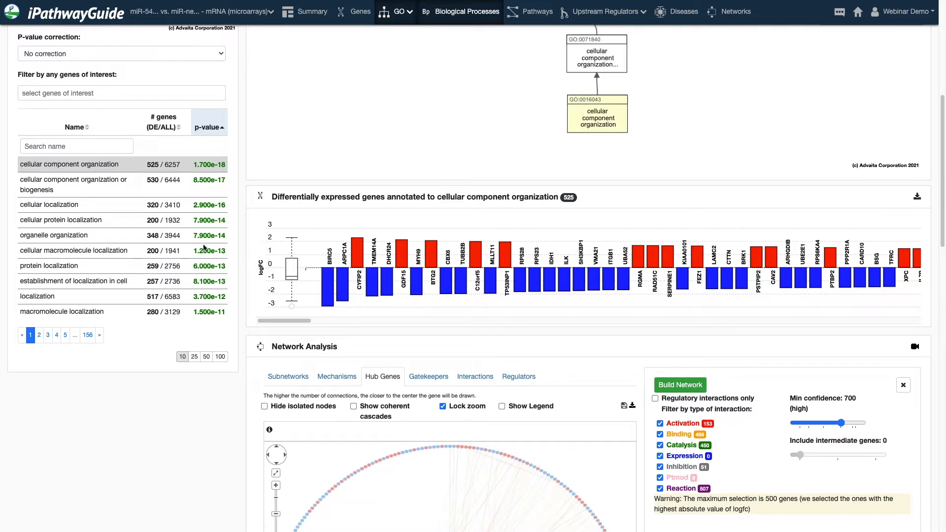
pyautogui.scroll(1, 161, 422)
pyautogui.scroll(5, 161, 422)
pyautogui.scroll(-1, 161, 422)
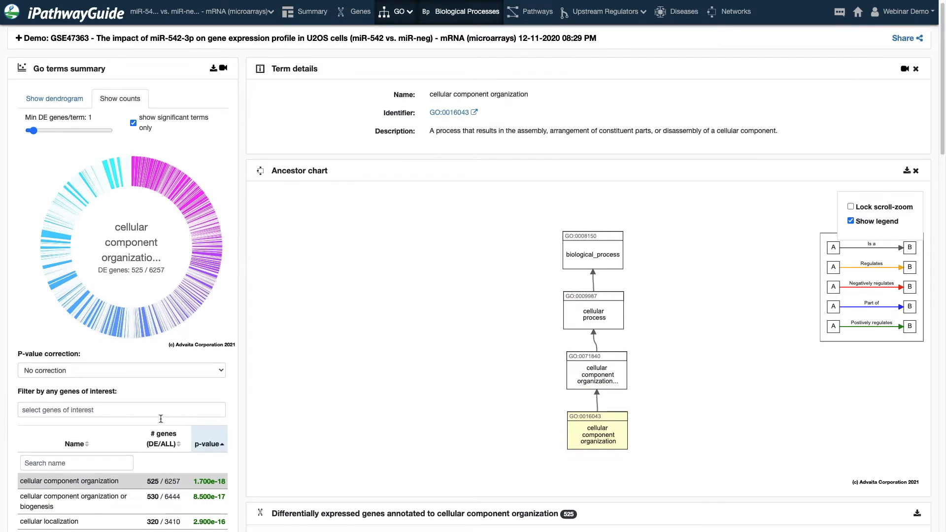
# - Apply the Bonferroni p-value correction to the biological process terms and show the significant terms as a dendrogram
pyautogui.scroll(1, 161, 423)
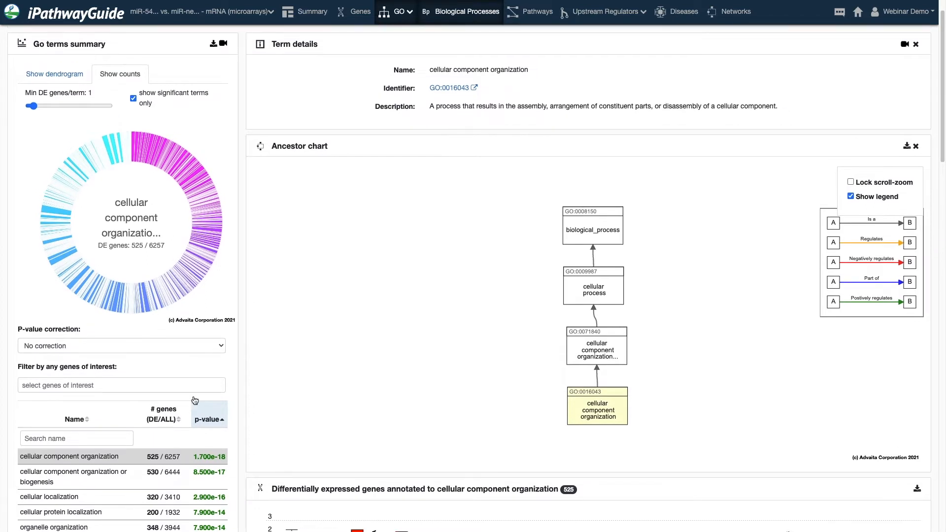
pyautogui.click(211, 345)
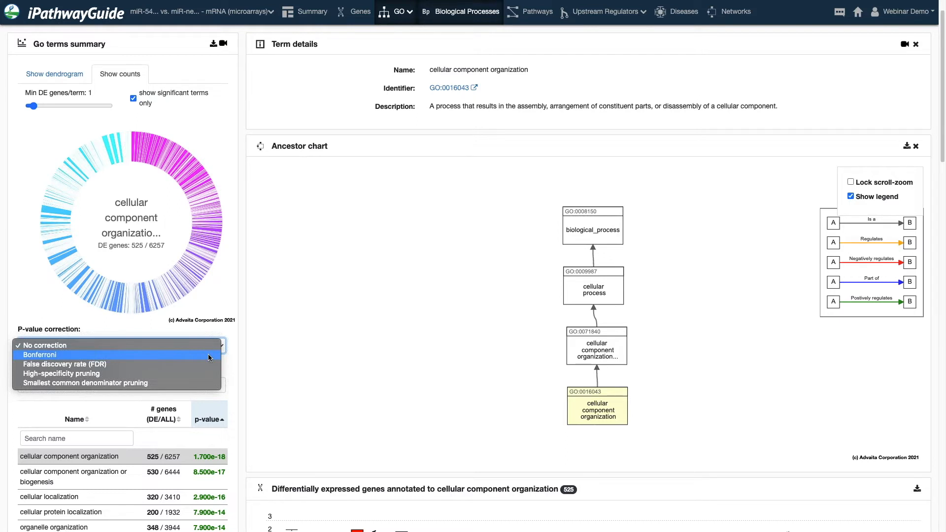
pyautogui.click(208, 355)
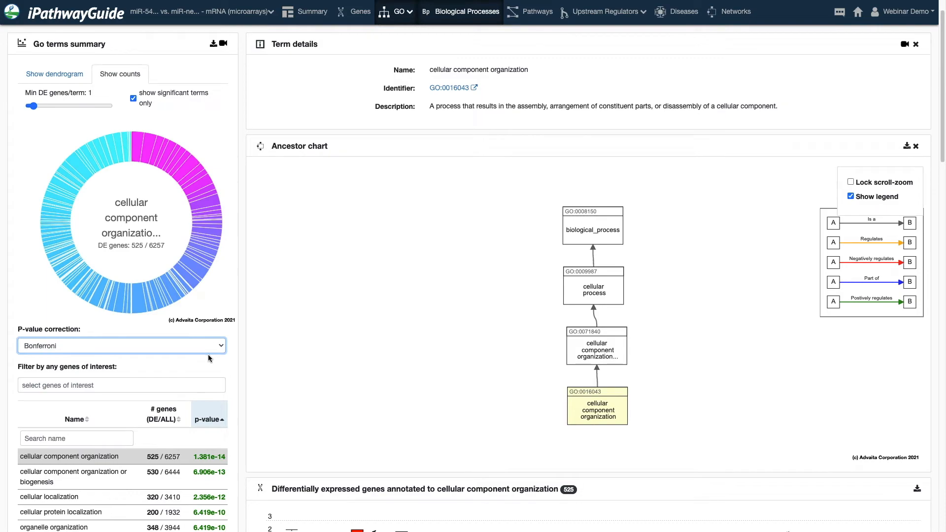
pyautogui.scroll(-6, 222, 358)
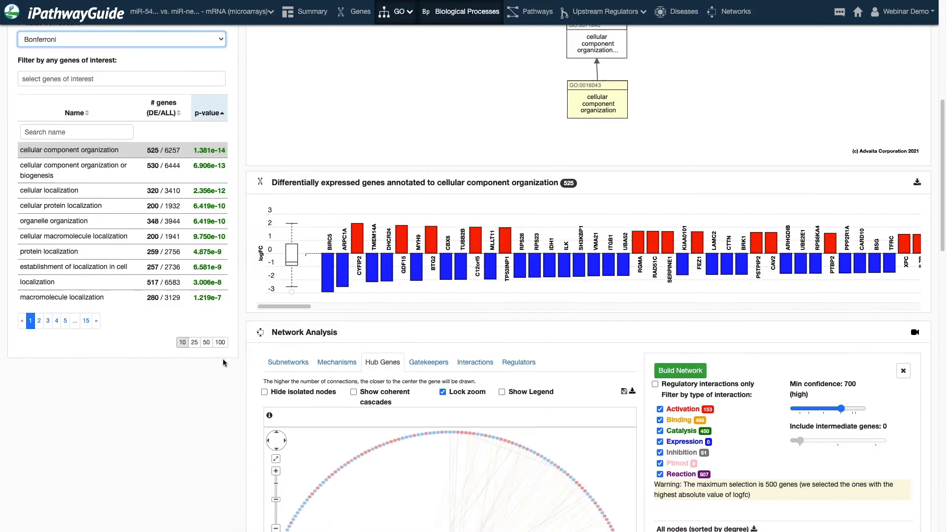
pyautogui.scroll(4, 222, 358)
pyautogui.scroll(3, 222, 362)
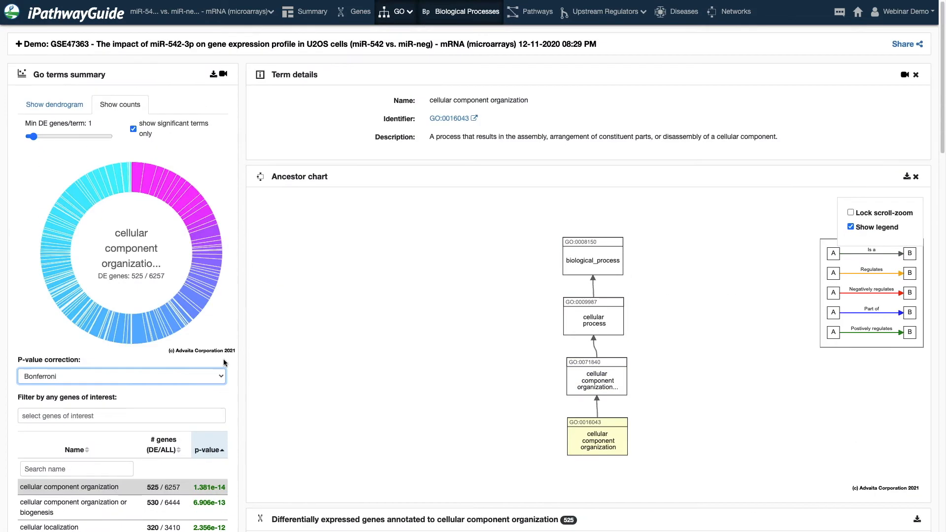
pyautogui.scroll(-1, 224, 362)
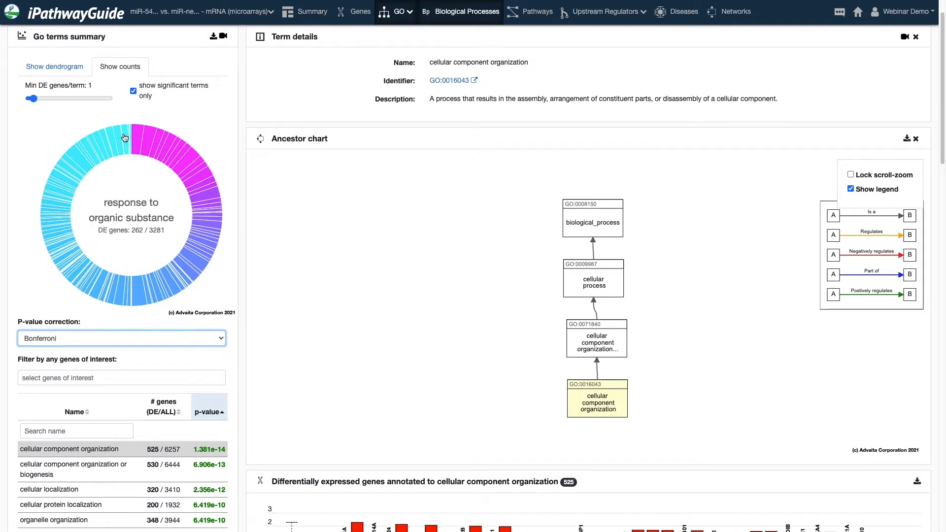
pyautogui.click(64, 69)
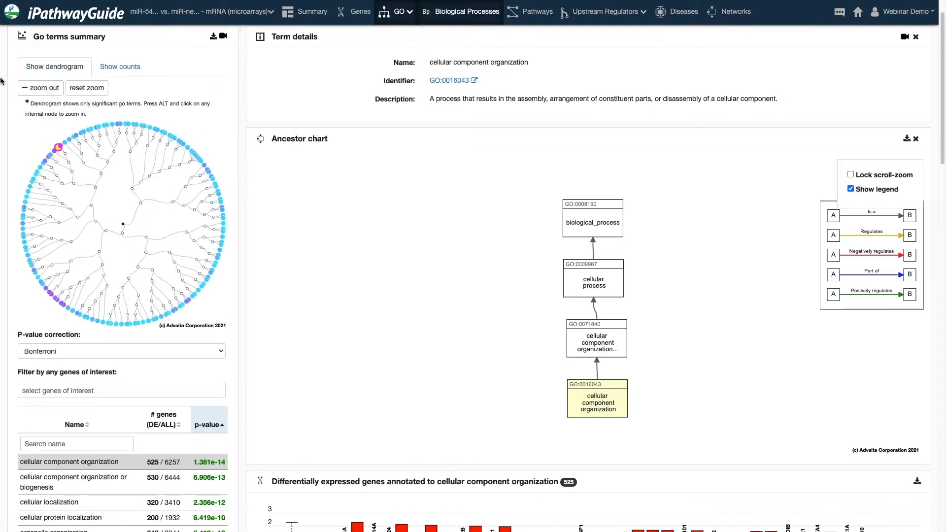
# - Take the browser out of full screen and narrow its window to view the enlarged, labelled GO dendrogram over the miR-542-3p slide
pyautogui.click(31, 15)
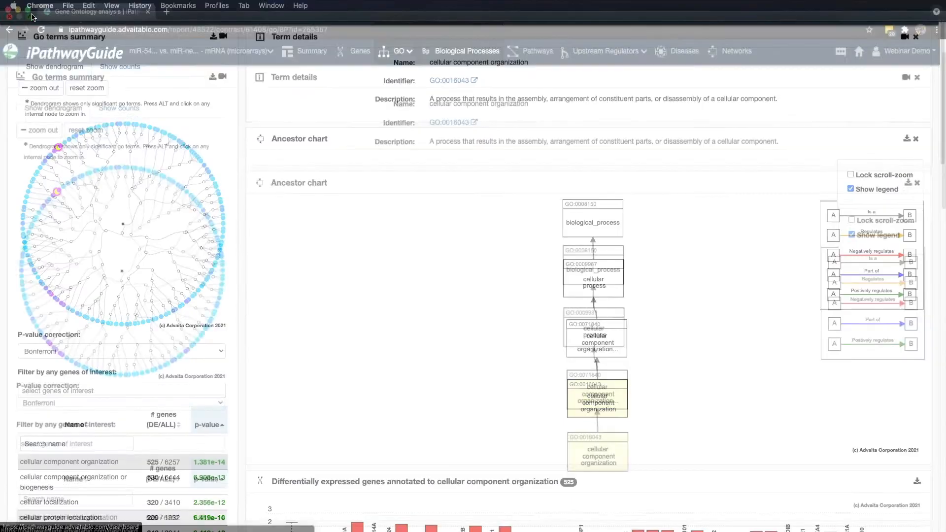
pyautogui.moveTo(3, 25); pyautogui.dragTo(539, 39)
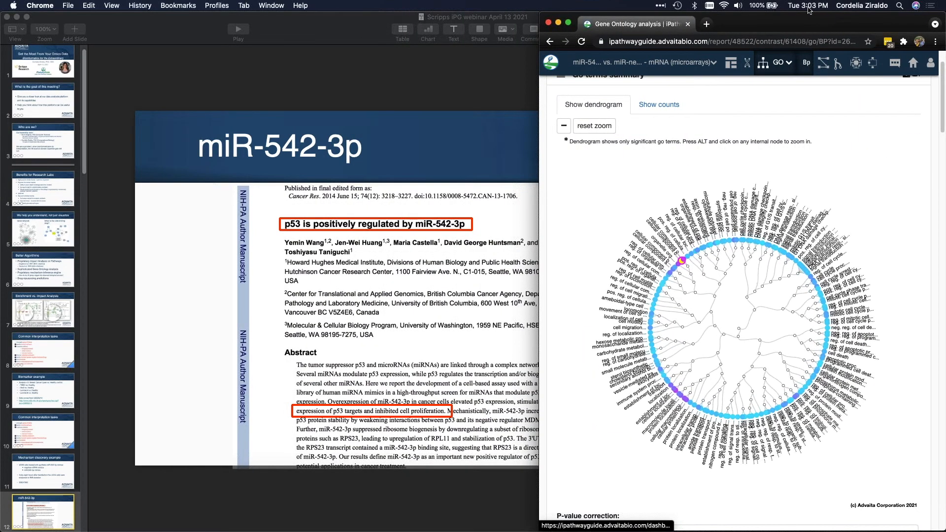
pyautogui.moveTo(767, 20); pyautogui.dragTo(523, 21)
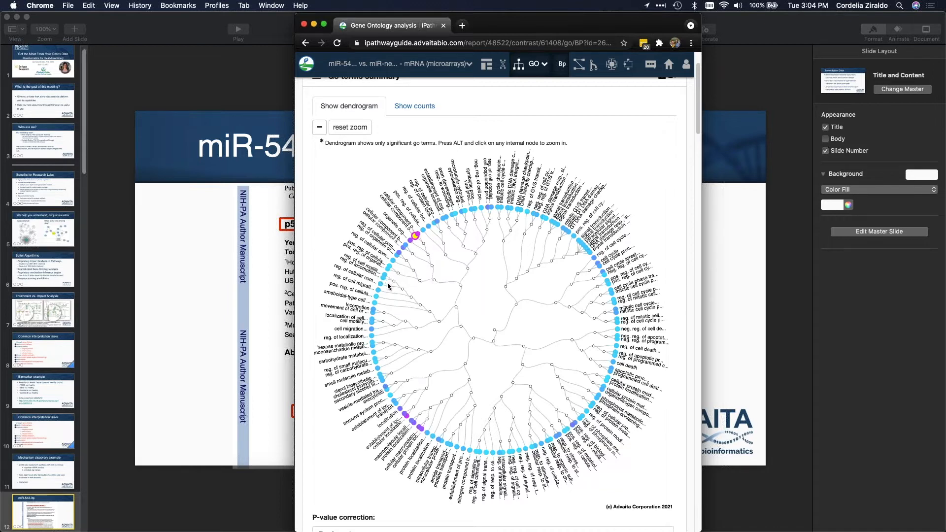
pyautogui.moveTo(394, 285)
pyautogui.moveTo(474, 341)
# - Widen the browser window to the full width of the display and return it to full screen
pyautogui.moveTo(595, 25); pyautogui.dragTo(597, 10)
pyautogui.moveTo(701, 14); pyautogui.dragTo(944, 14)
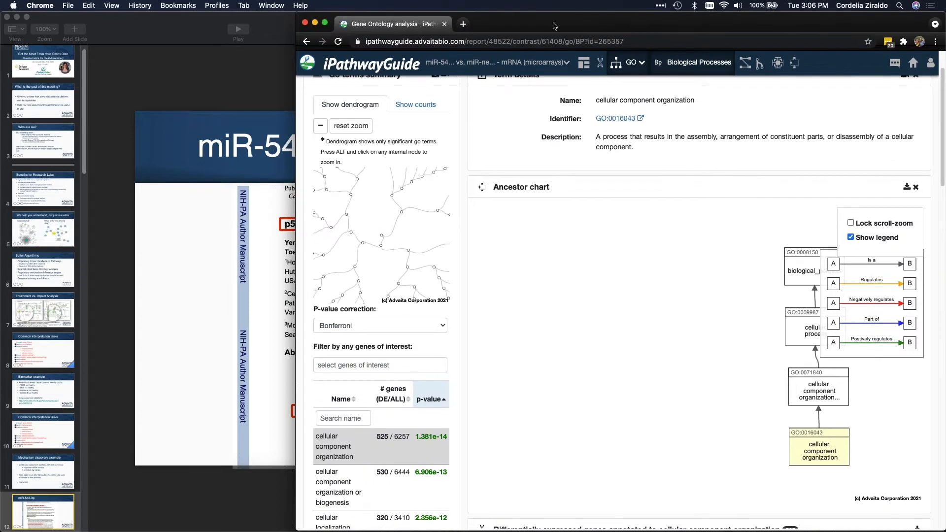
pyautogui.moveTo(294, 14); pyautogui.dragTo(2, 14)
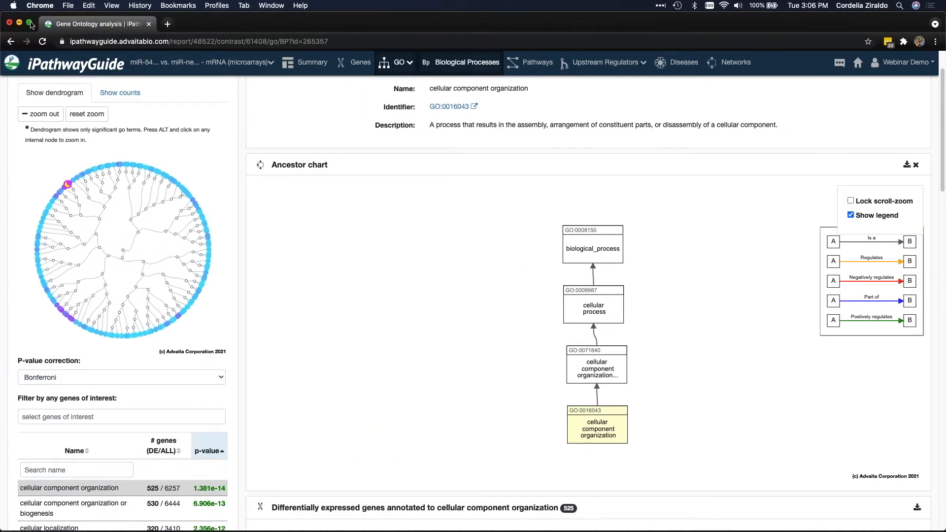
pyautogui.click(30, 24)
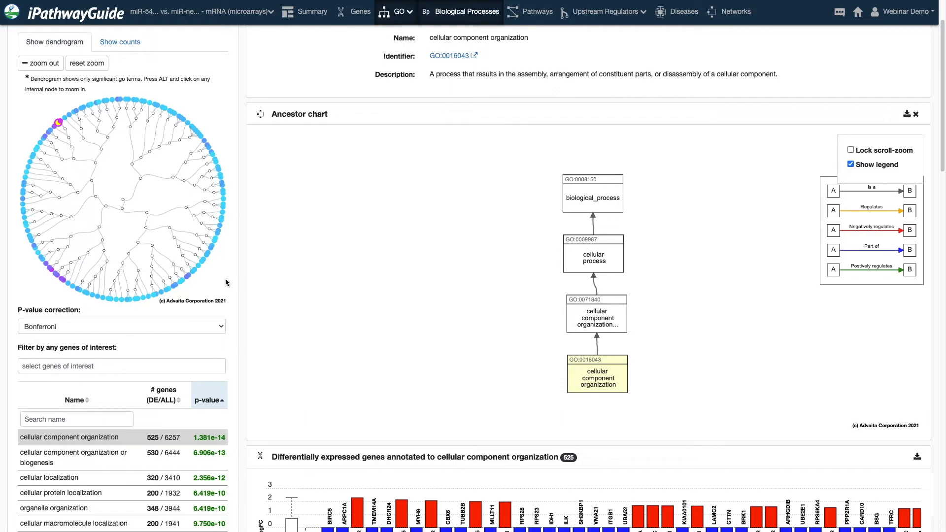
# - Change the p-value correction of the biological process terms to High-specificity pruning
pyautogui.click(206, 327)
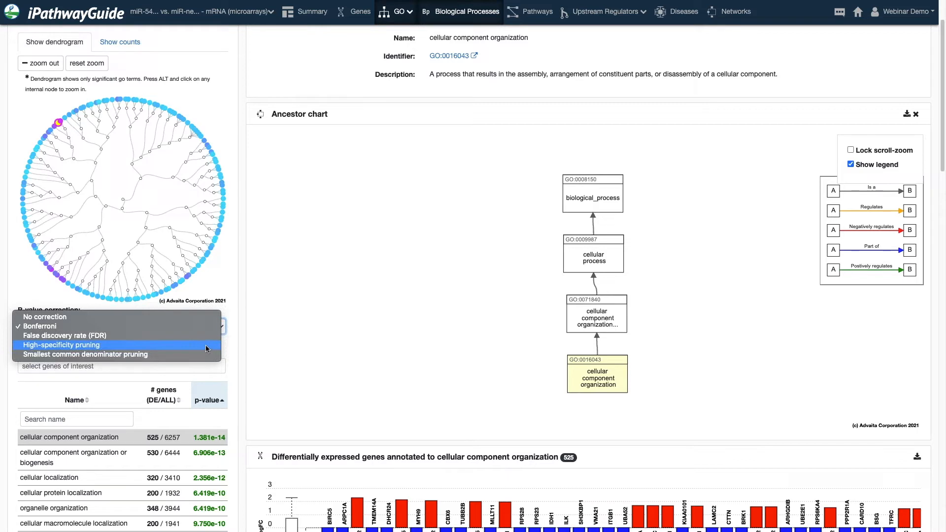
pyautogui.click(343, 323)
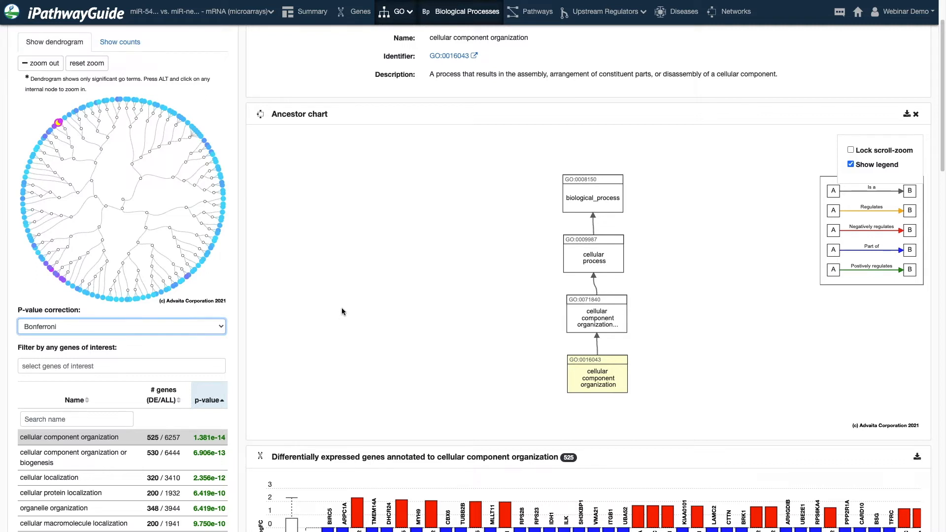
pyautogui.click(191, 328)
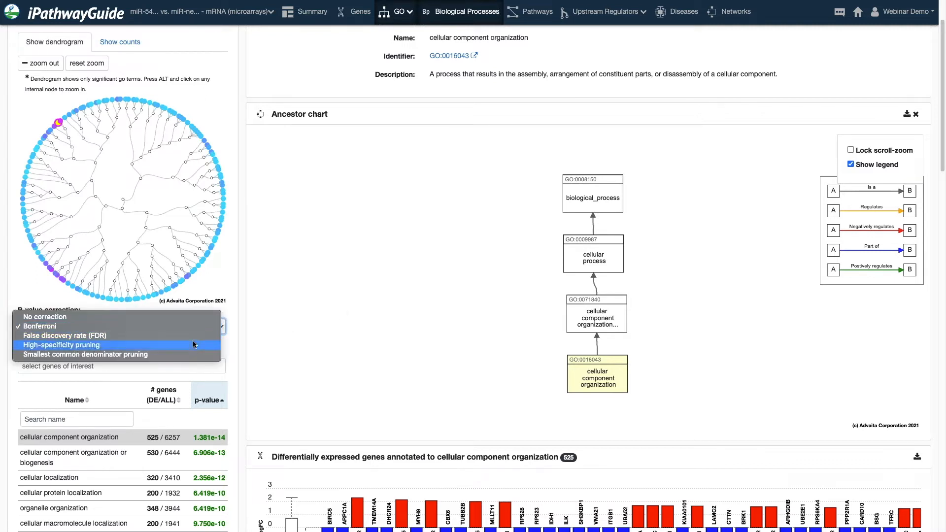
pyautogui.click(82, 346)
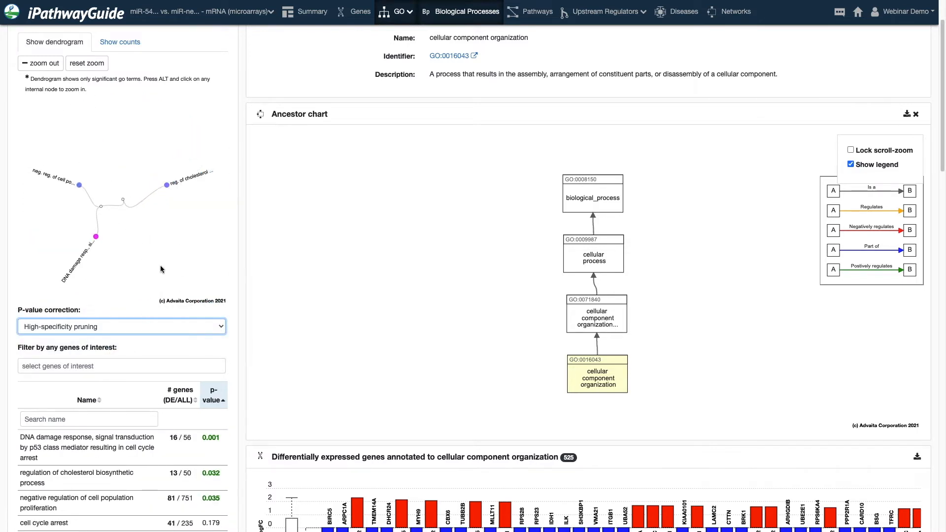
# - Select the GO term "DNA damage response, signal transduction by p53 class mediator resulting in cell cycle arrest"
pyautogui.scroll(-5, 189, 268)
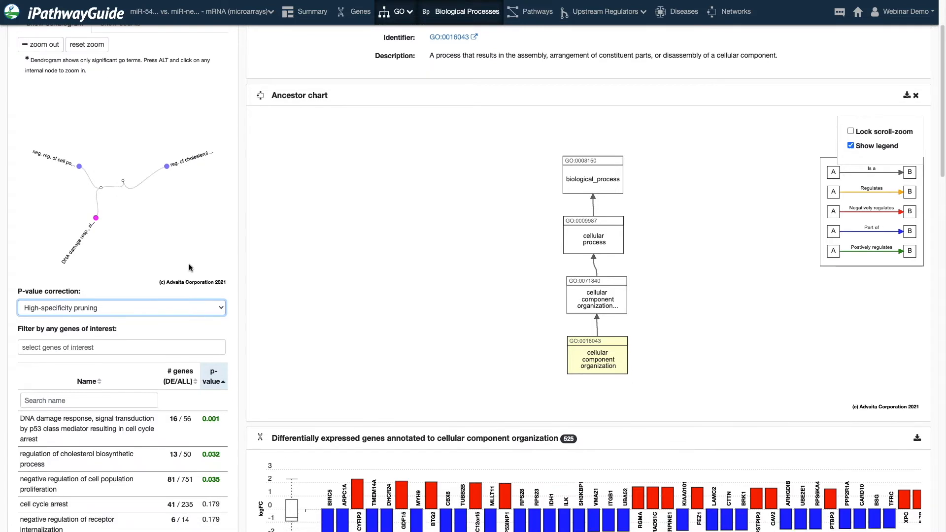
pyautogui.scroll(-1, 250, 277)
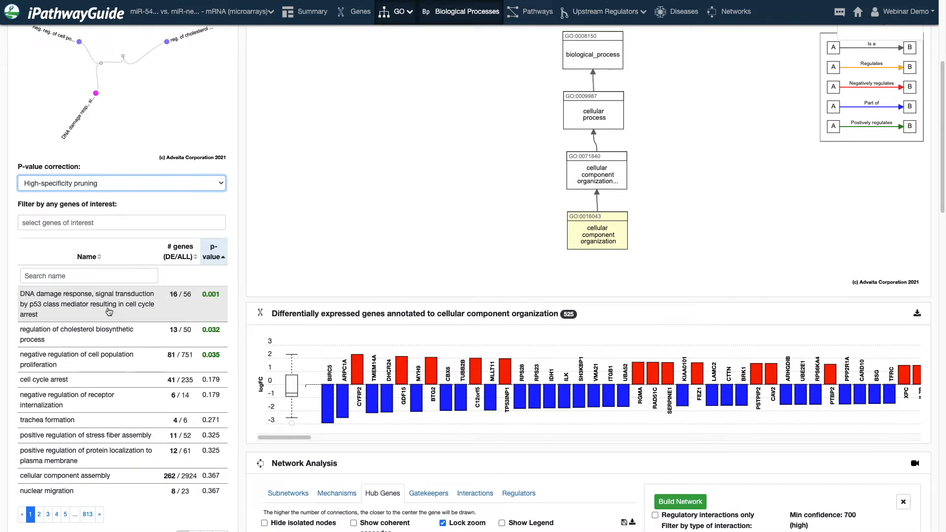
pyautogui.click(109, 312)
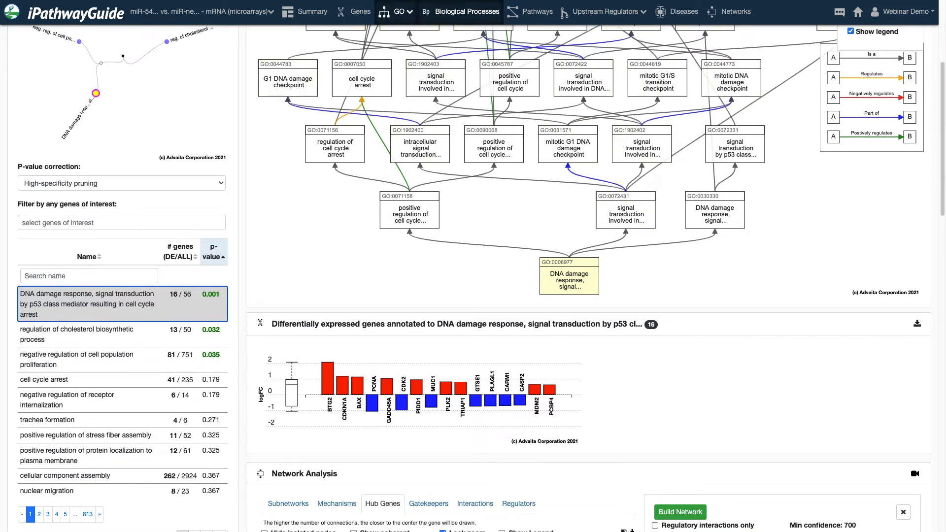
# - Examine the full ancestor chart and the differentially expressed genes annotated to the selected p53-mediated DNA damage response term
pyautogui.scroll(3, 677, 259)
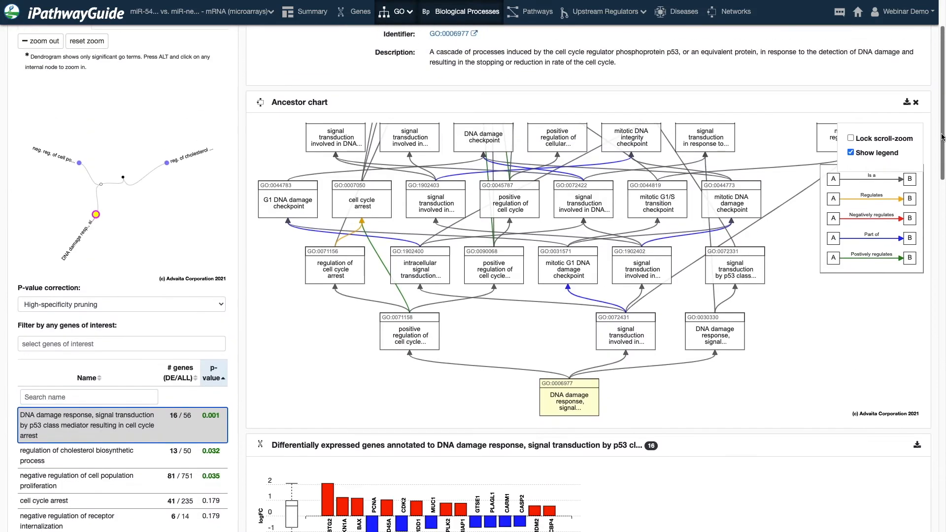
pyautogui.scroll(-5, 678, 259)
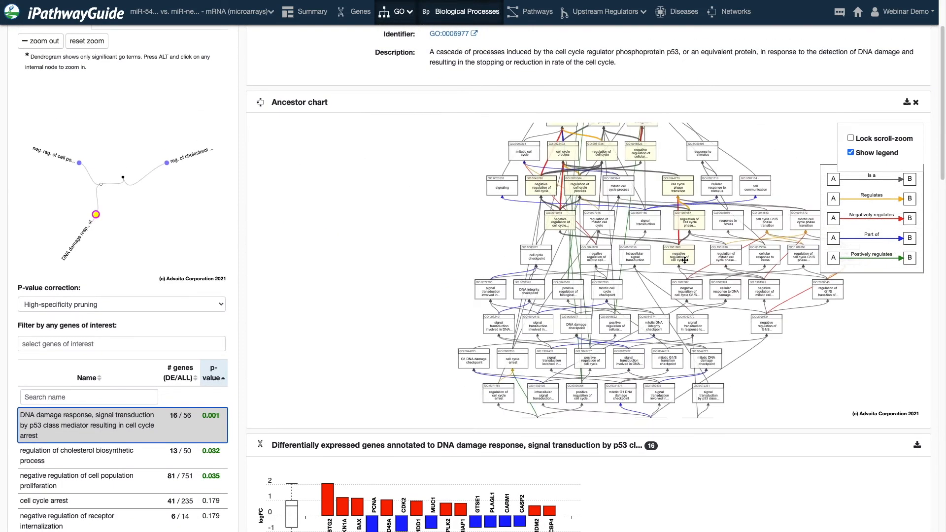
pyautogui.scroll(-1, 685, 260)
pyautogui.moveTo(736, 351); pyautogui.dragTo(667, 346)
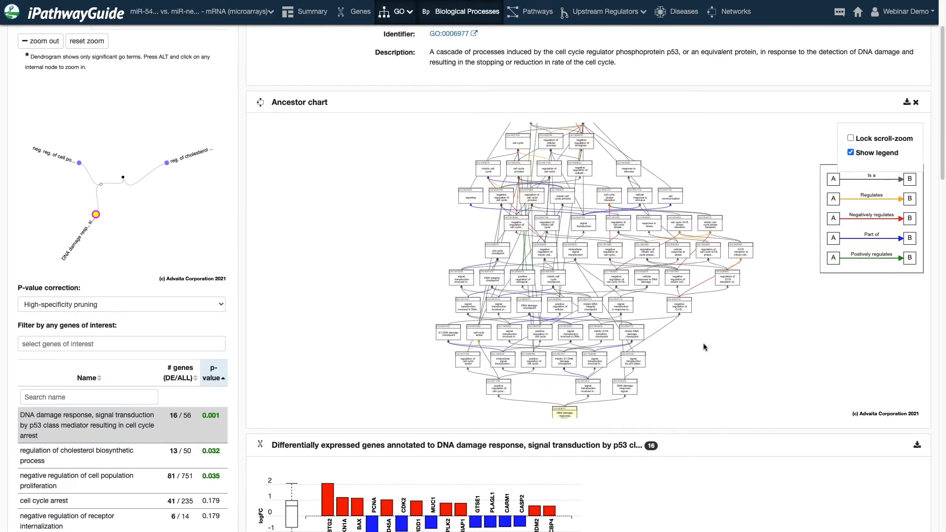
pyautogui.scroll(-2, 707, 338)
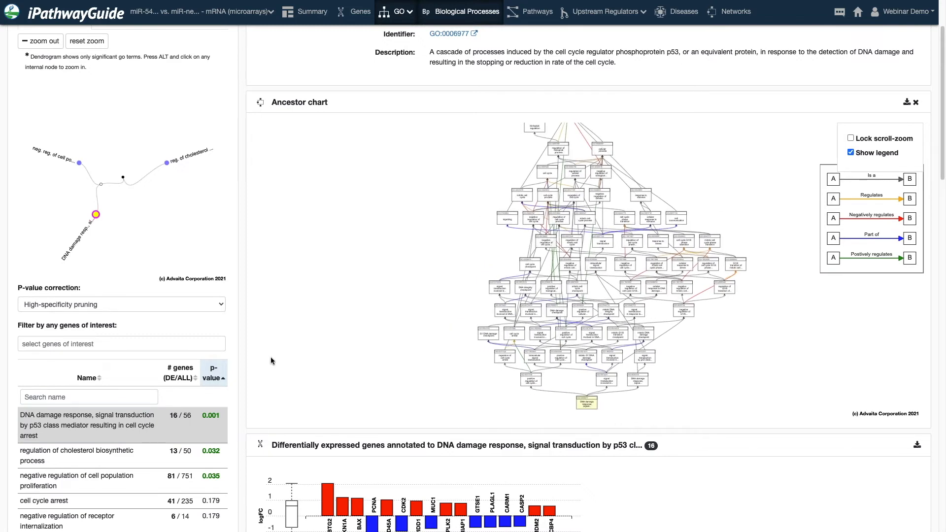
pyautogui.scroll(-5, 159, 414)
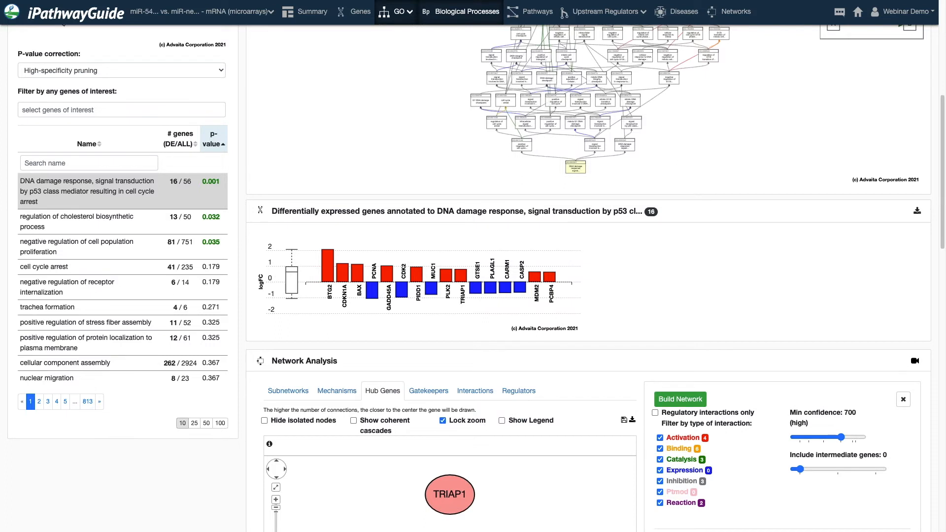
pyautogui.scroll(1, 944, 212)
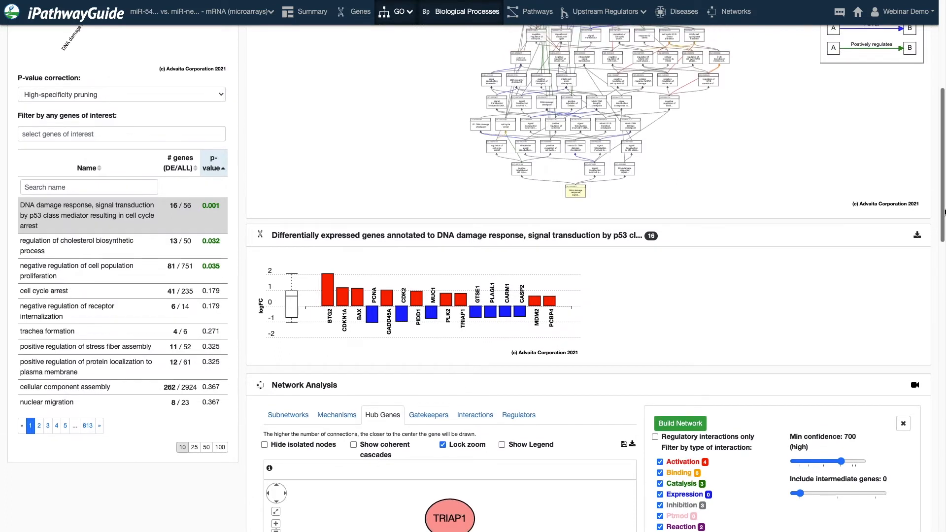
pyautogui.moveTo(944, 212); pyautogui.dragTo(944, 213)
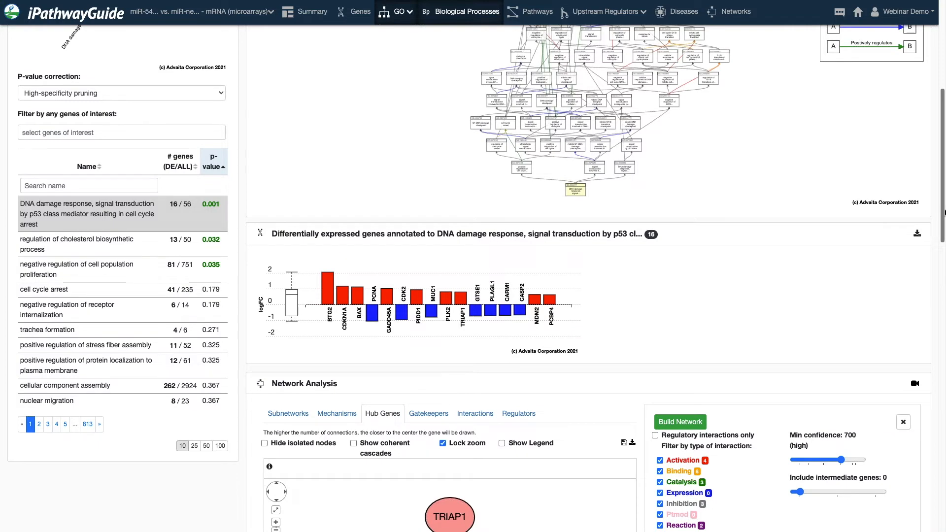
pyautogui.scroll(5, 876, 110)
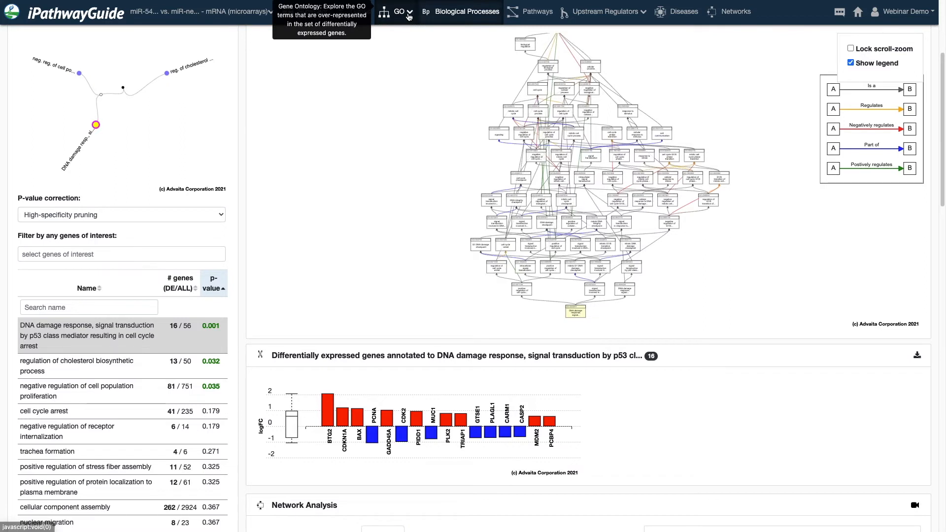
# - Check the available GO categories and open the upstream regulator genes analysis of the report
pyautogui.click(408, 19)
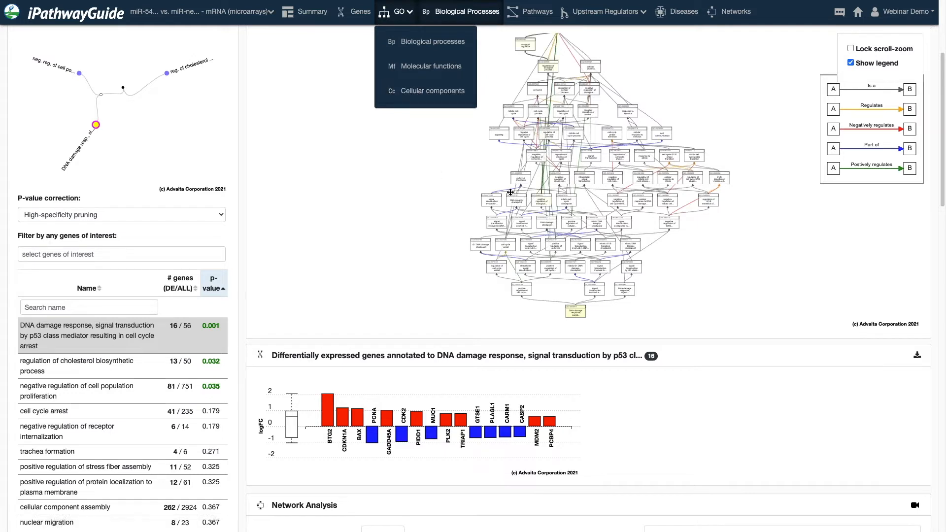
pyautogui.click(782, 15)
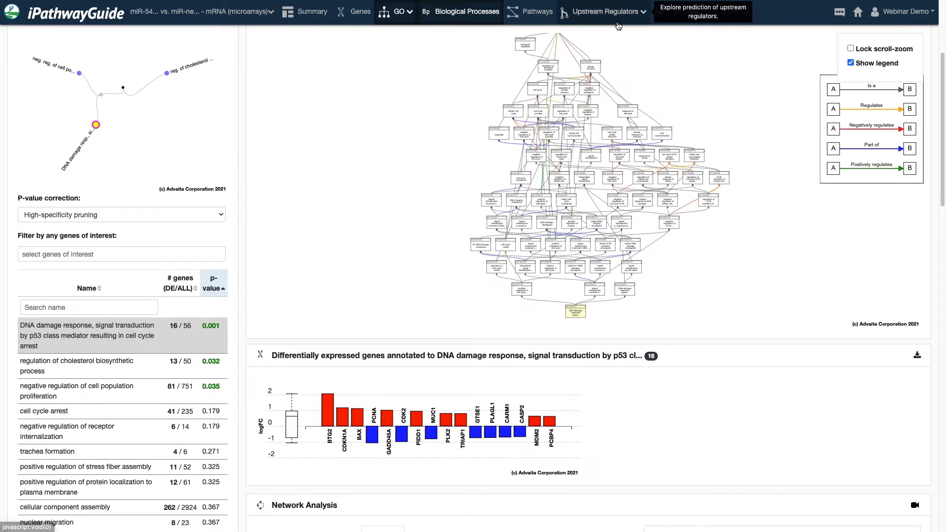
pyautogui.click(617, 25)
pyautogui.click(593, 42)
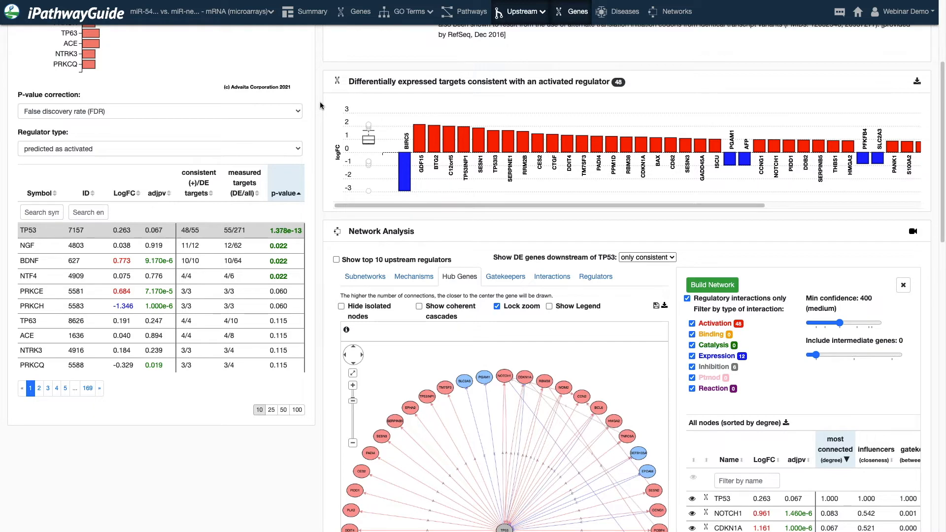
# - Review the upstream regulators summary and TP53 details, keeping the regulator type at "predicted as activated"
pyautogui.scroll(4, 233, 80)
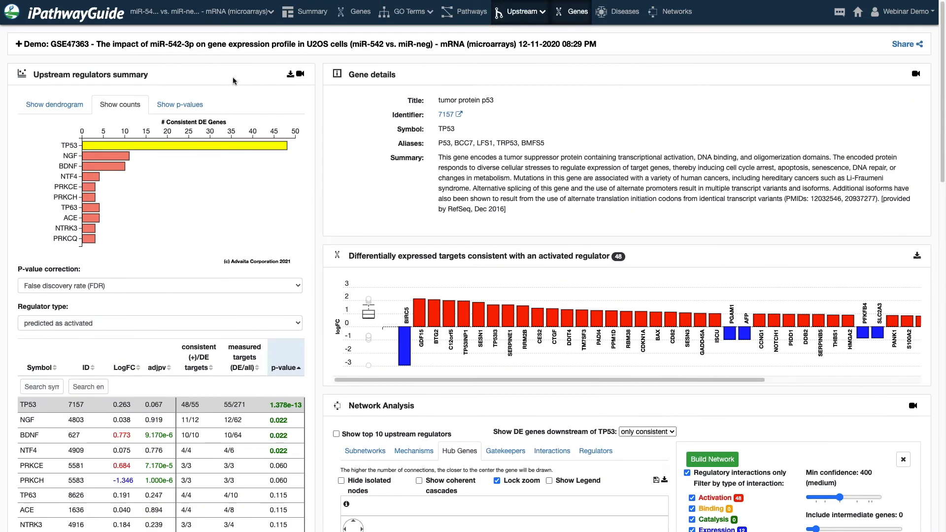
pyautogui.scroll(-1, 233, 80)
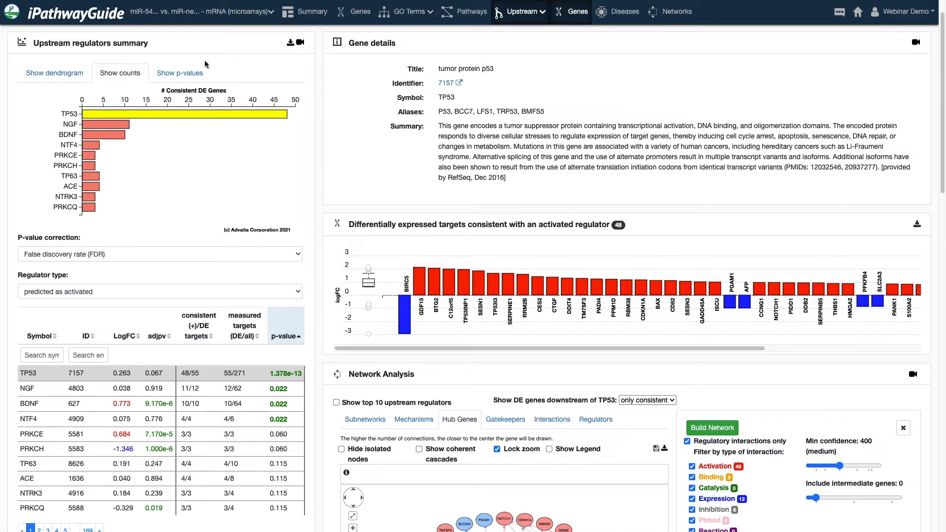
pyautogui.click(98, 288)
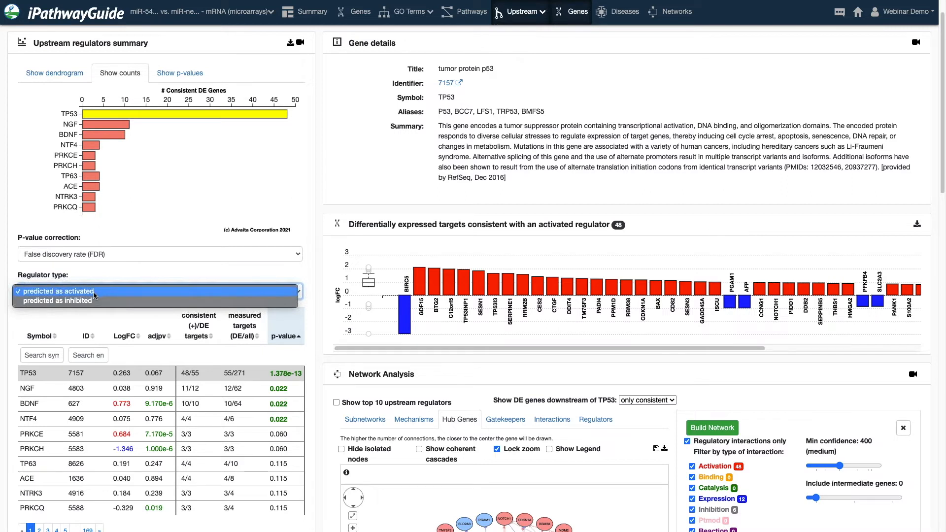
pyautogui.click(94, 295)
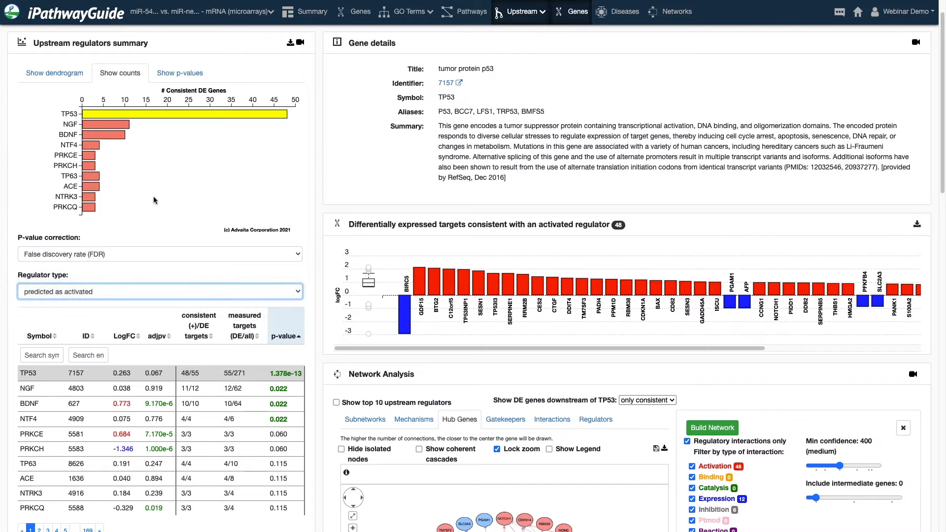
# - Close the advanced filtering options of the TP53 network analysis to enlarge the hub genes network
pyautogui.scroll(-1, 63, 320)
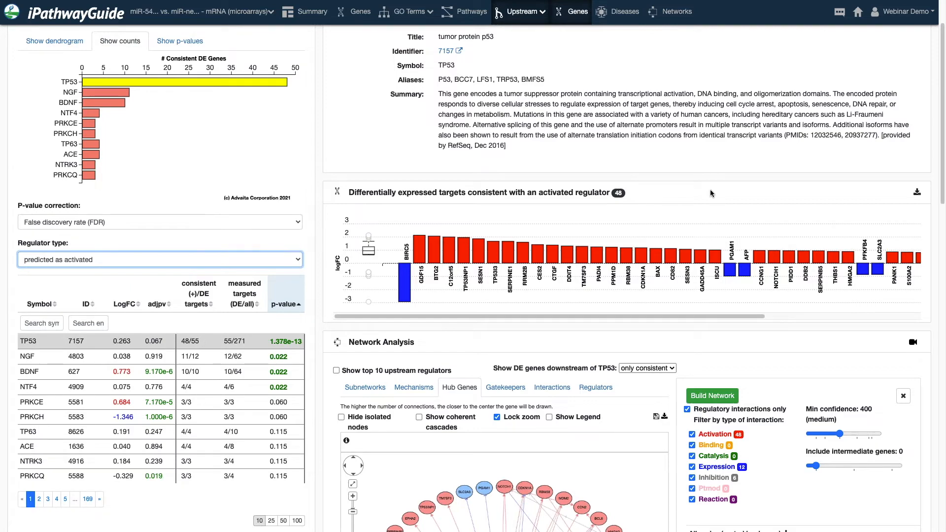
pyautogui.scroll(-7, 709, 194)
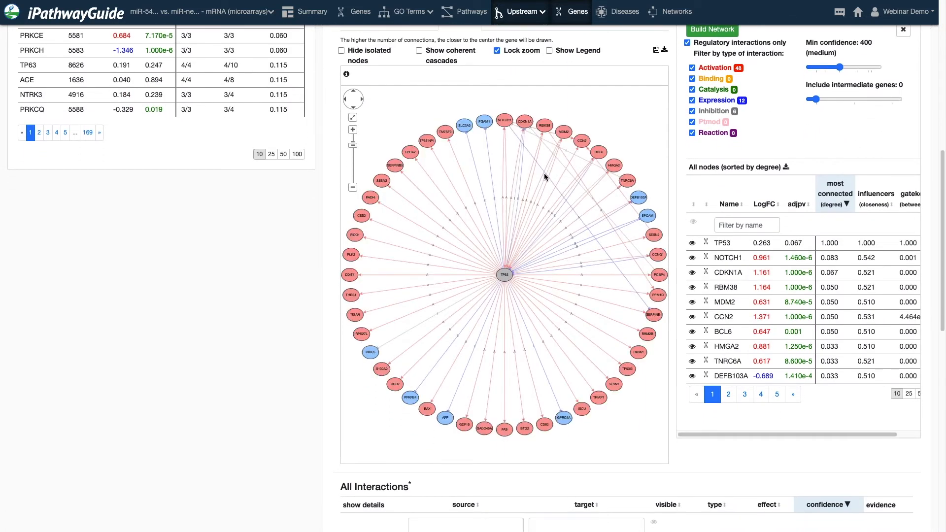
pyautogui.click(903, 29)
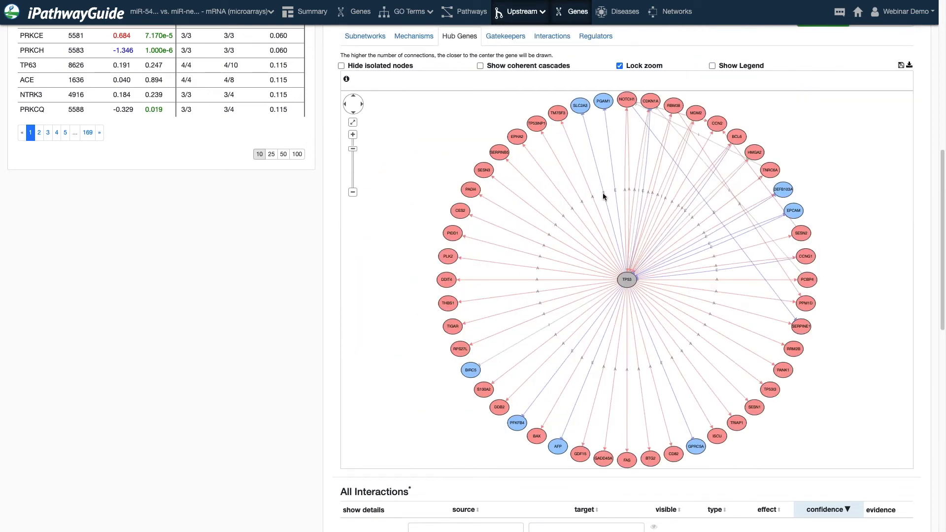
# - Highlight the TP53–PGAM1 and TP53–TM7SF3 interactions one at a time in the network, clearing each selection
pyautogui.click(605, 129)
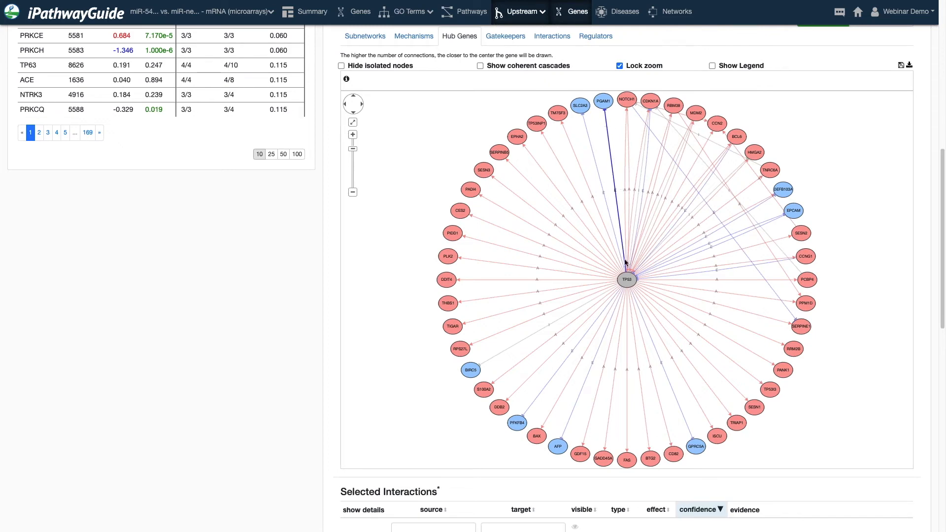
pyautogui.click(612, 124)
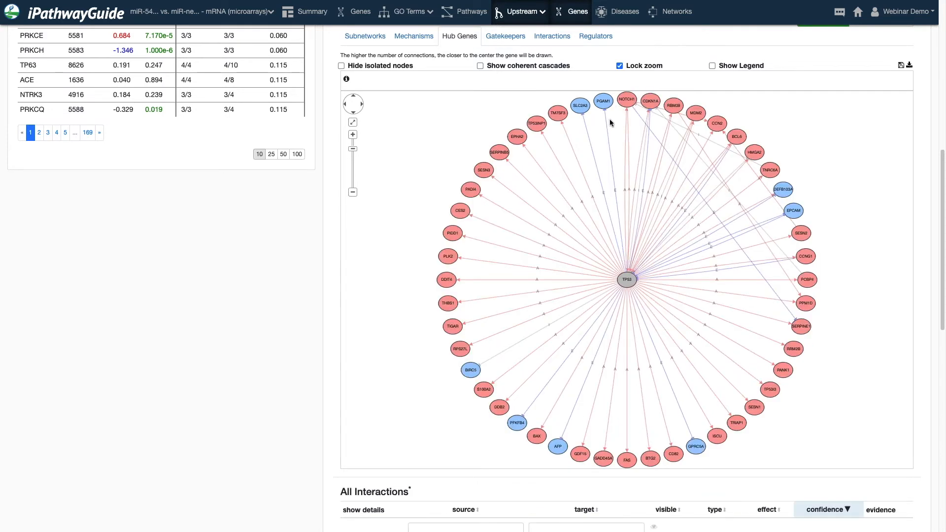
pyautogui.click(563, 131)
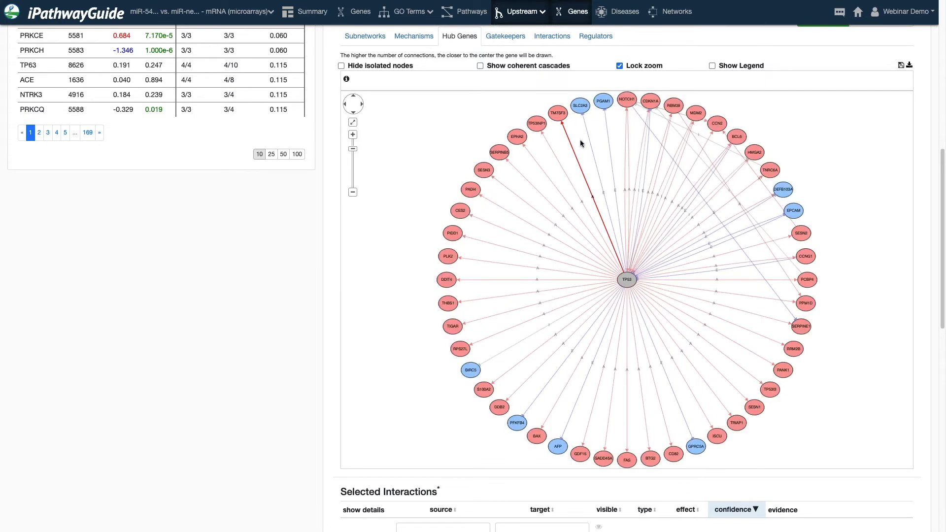
pyautogui.click(830, 151)
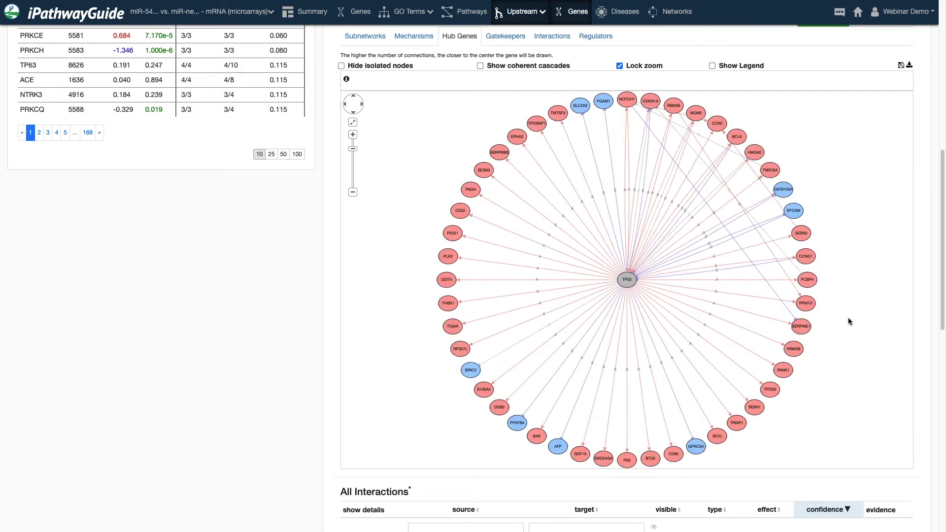
# - Select the TP53–NOTCH1 interaction in the network, review its supporting evidence, and clear the selection
pyautogui.scroll(-1, 858, 329)
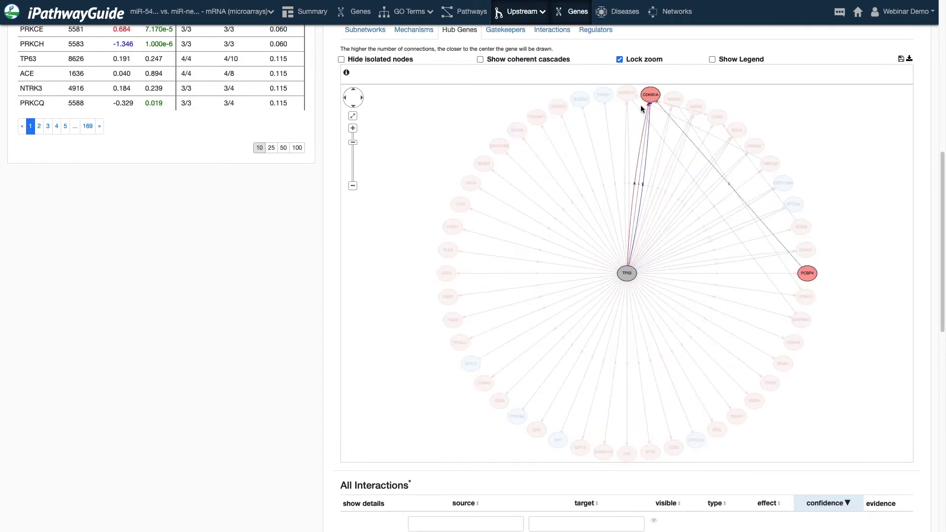
pyautogui.click(626, 132)
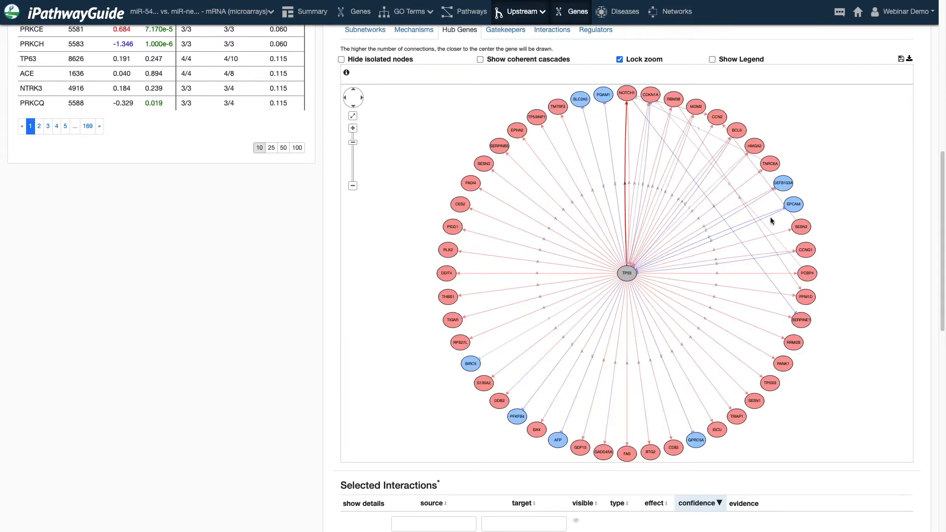
pyautogui.scroll(-4, 867, 211)
pyautogui.scroll(5, 868, 211)
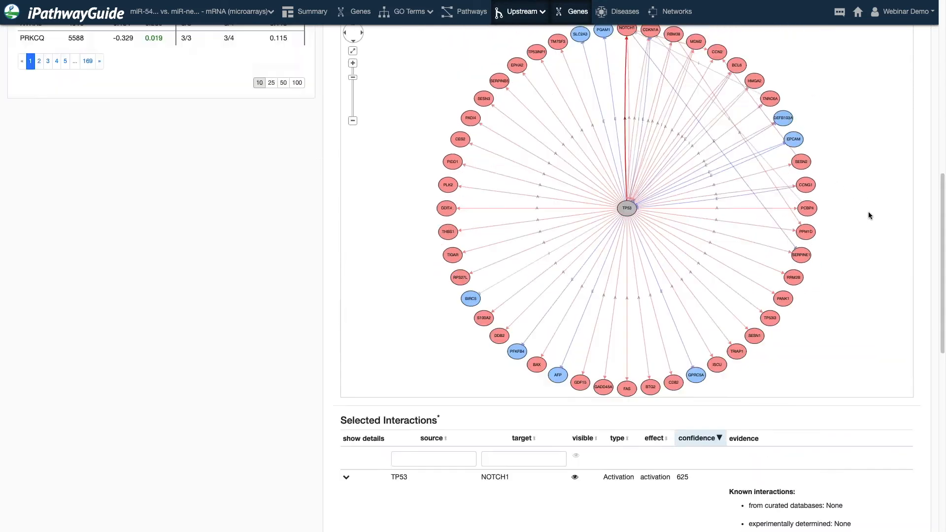
pyautogui.scroll(-5, 867, 196)
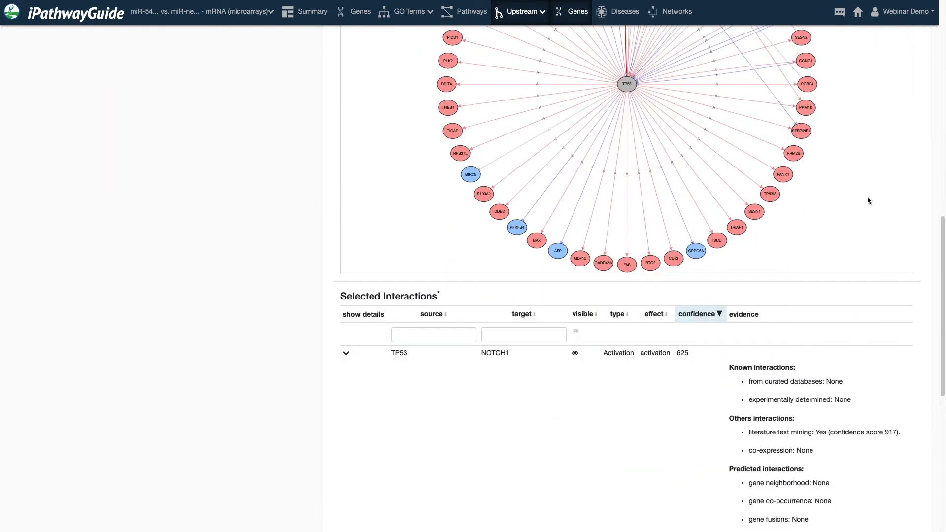
pyautogui.scroll(-4, 867, 197)
pyautogui.scroll(5, 867, 200)
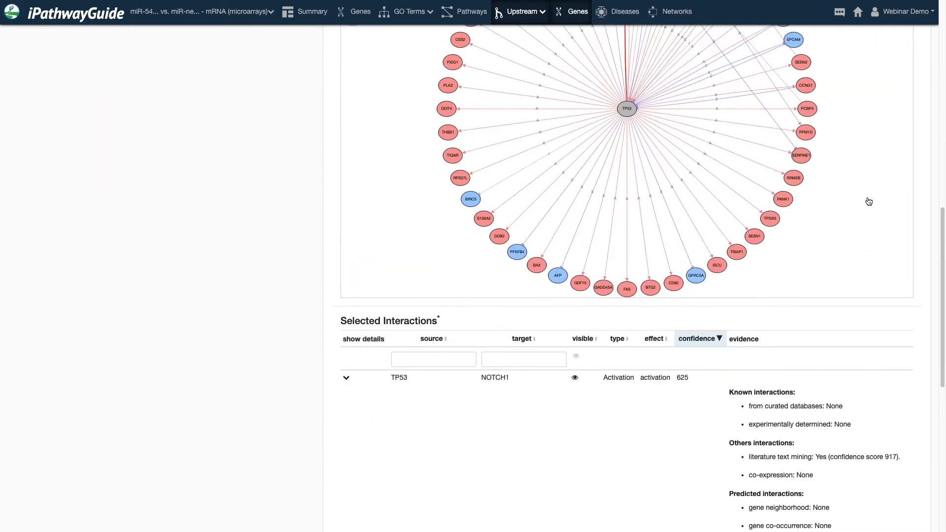
pyautogui.moveTo(622, 85); pyautogui.dragTo(632, 93)
pyautogui.click(857, 95)
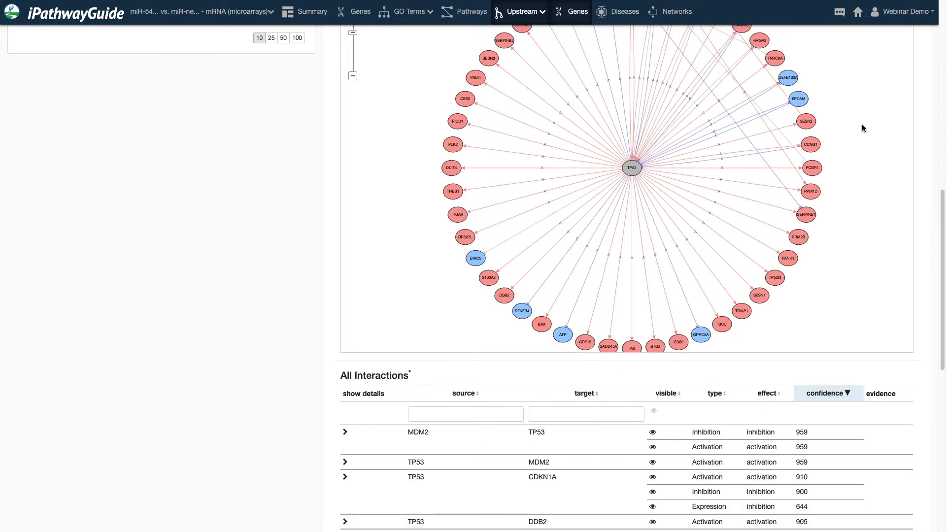
# - Expand the TP53–CDKN1A row in the interactions table and review its evidence and supporting publications
pyautogui.scroll(-4, 861, 125)
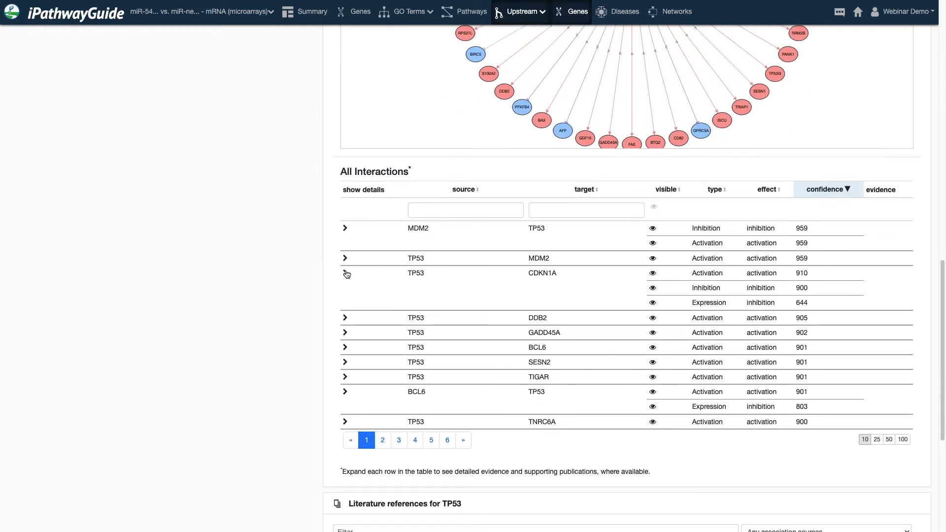
pyautogui.click(344, 273)
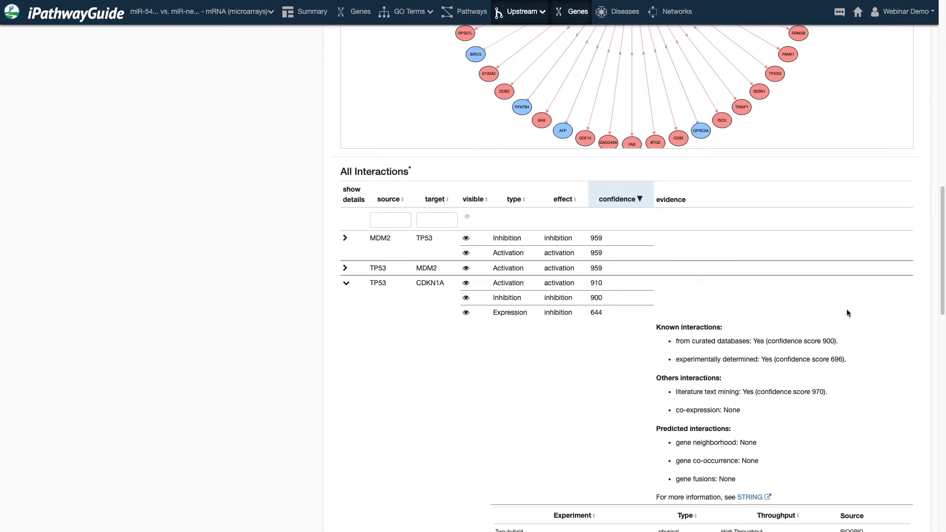
pyautogui.scroll(-3, 851, 302)
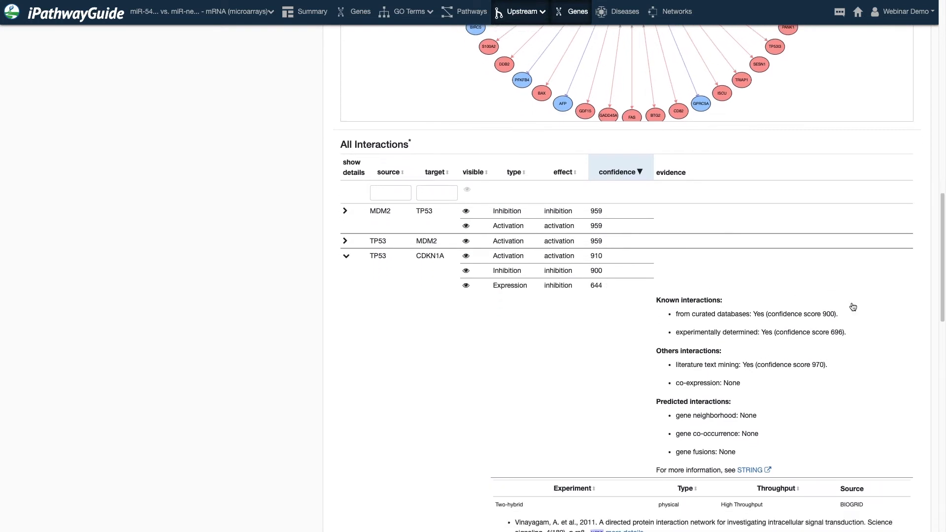
pyautogui.scroll(-3, 854, 306)
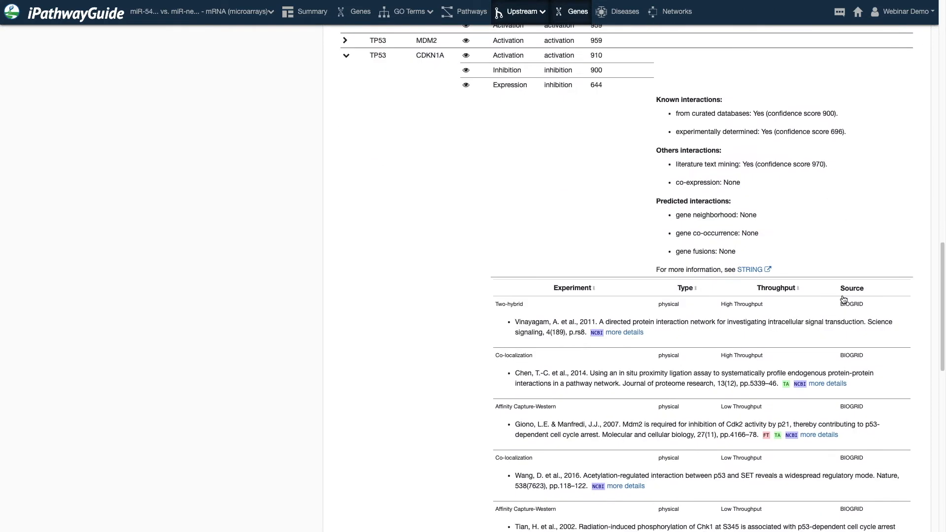
pyautogui.scroll(-1, 834, 265)
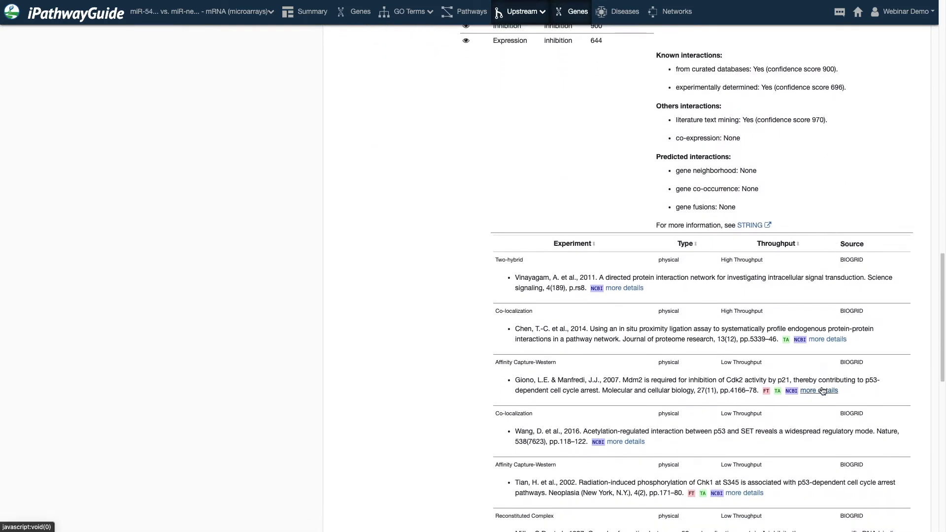
# - Read the abstract of the 2007 publication on Mdm2 and Cdk2 inhibition by p21, and collapse its details
pyautogui.click(824, 392)
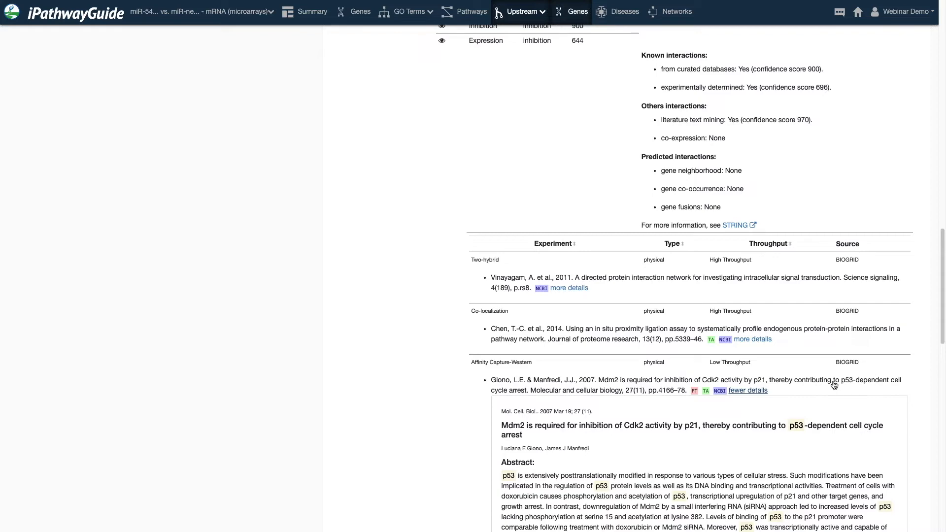
pyautogui.scroll(-3, 890, 428)
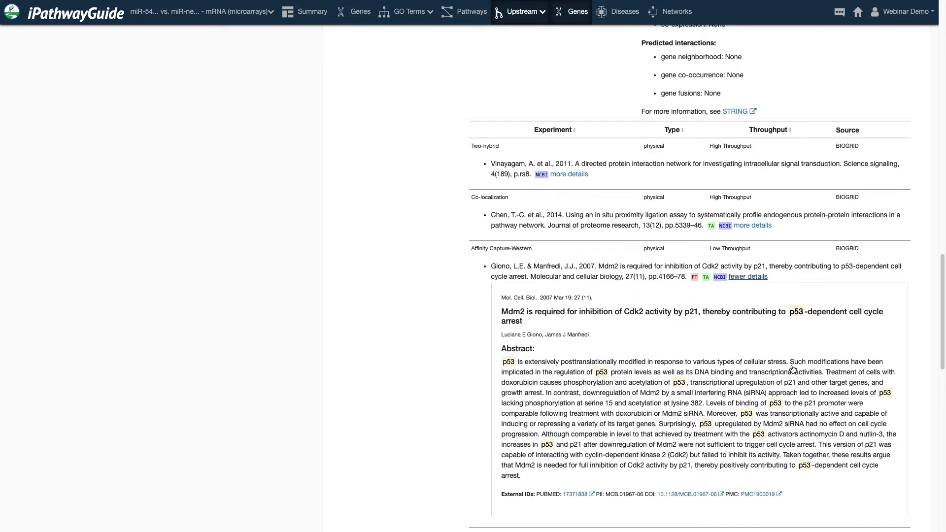
pyautogui.click(756, 278)
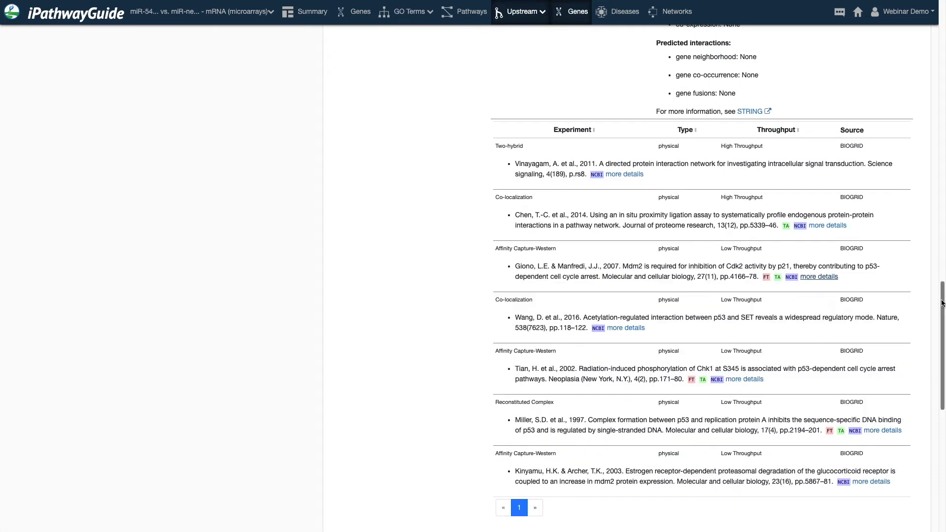
# - Collapse the TP53–CDKN1A interaction details and return to the upstream regulators summary
pyautogui.moveTo(941, 303); pyautogui.dragTo(835, 224)
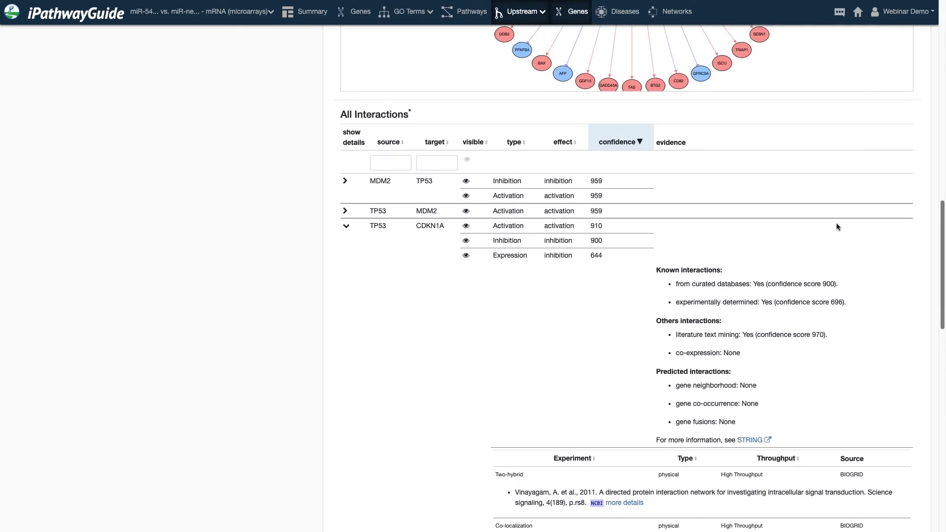
pyautogui.click(346, 228)
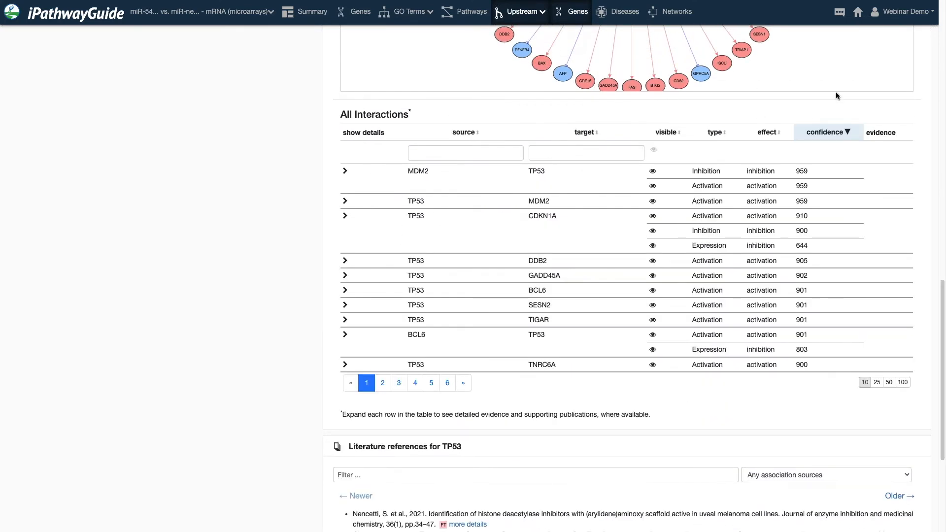
pyautogui.moveTo(942, 286); pyautogui.dragTo(921, 123)
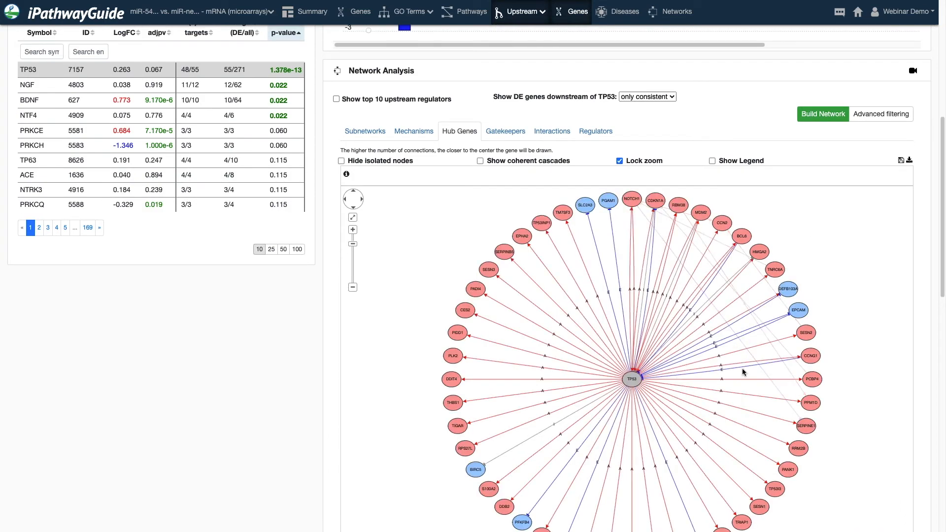
pyautogui.scroll(7, 872, 251)
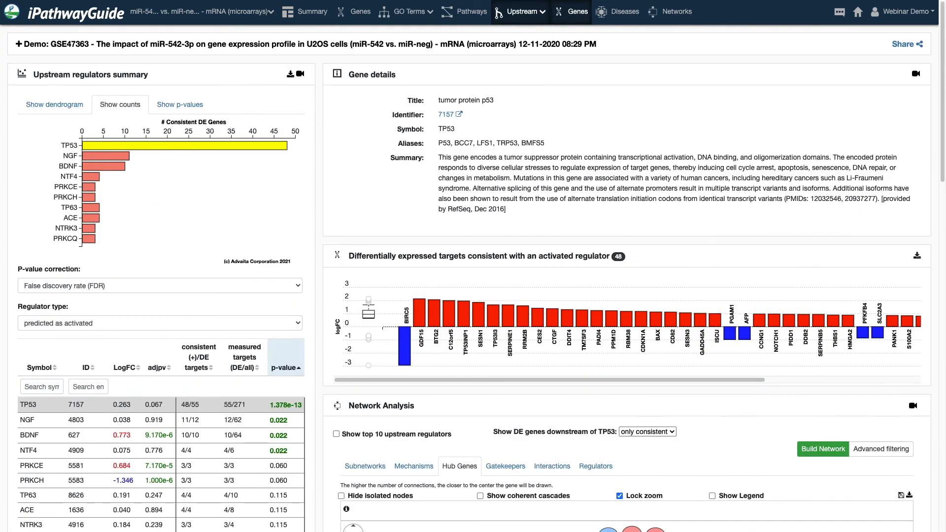
# - Open the upstream miRNAs analysis, apply the Bonferroni p-value correction, and review the hsa-miR-542-3p results
pyautogui.click(522, 12)
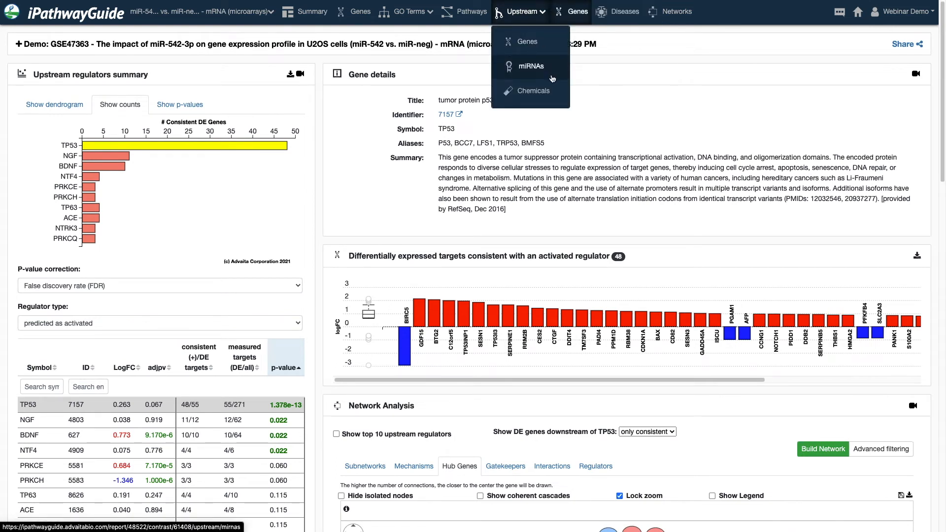
pyautogui.click(537, 67)
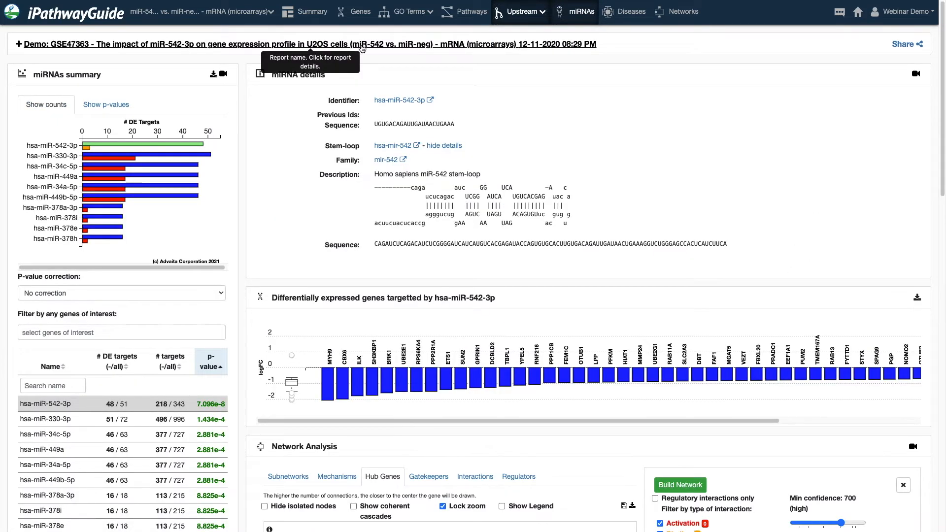
pyautogui.click(182, 299)
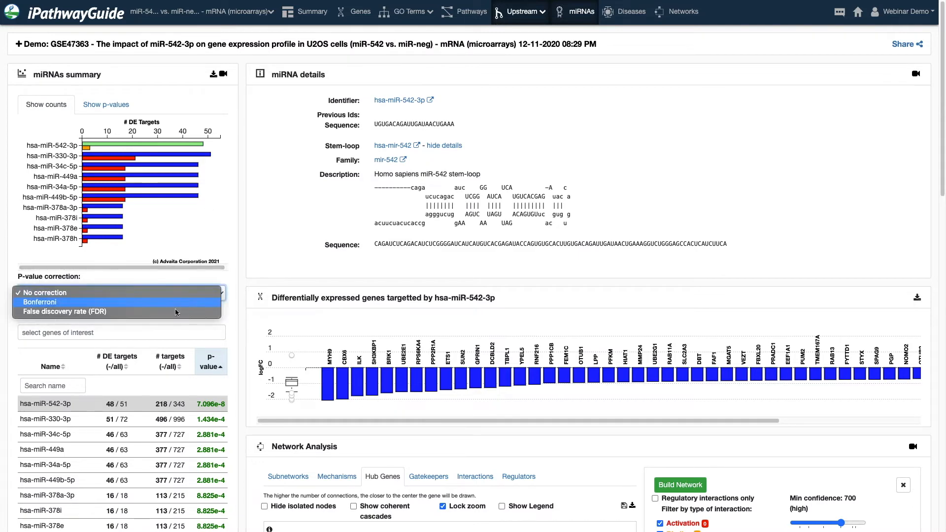
pyautogui.click(178, 302)
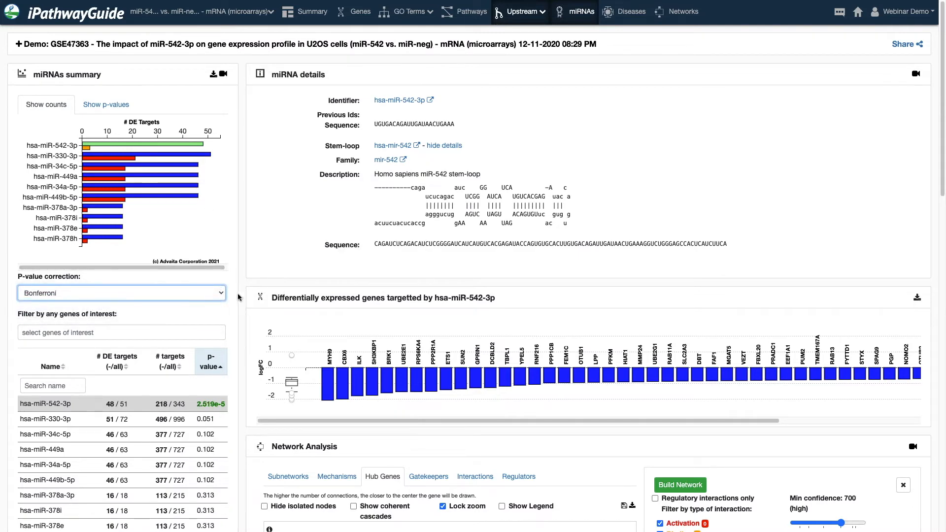
pyautogui.scroll(-3, 227, 297)
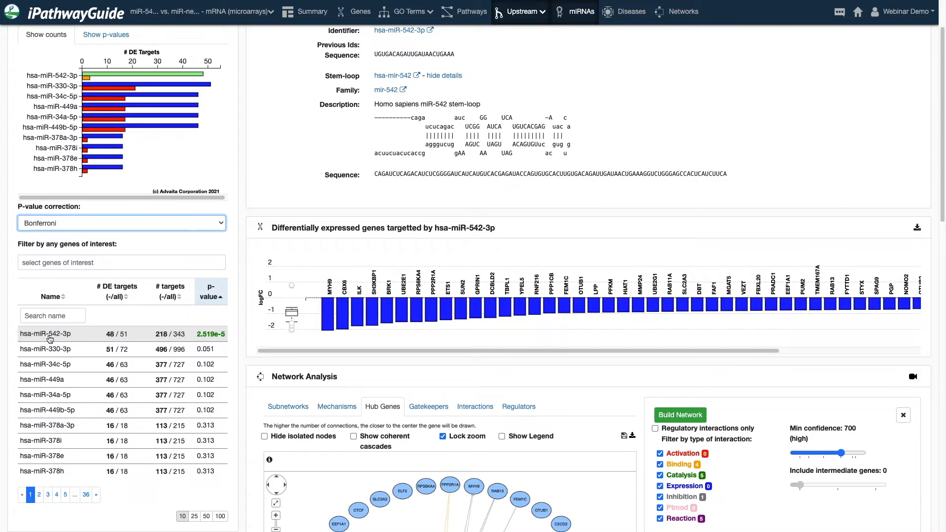
pyautogui.scroll(2, 237, 186)
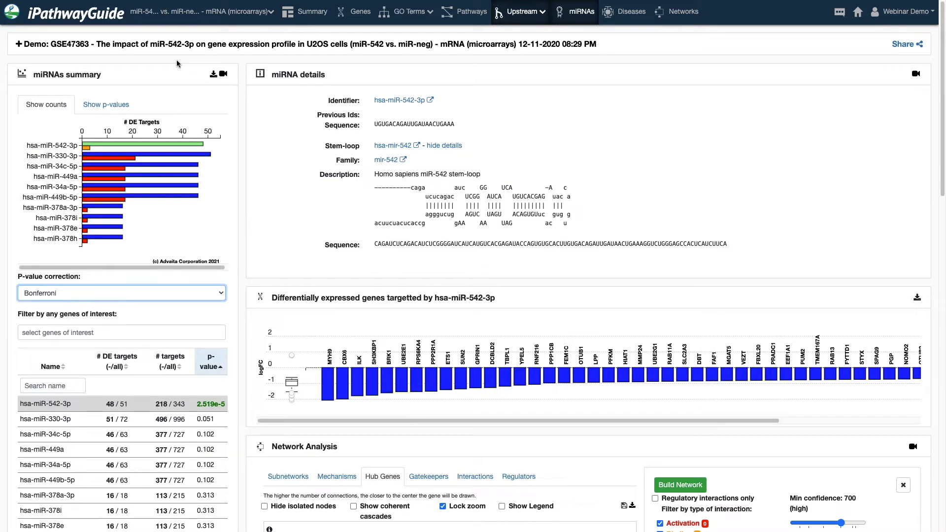
pyautogui.moveTo(573, 422); pyautogui.dragTo(483, 424)
# - Open the upstream chemicals analysis and set the regulator type to "predicted as absent (or insufficient)"
pyautogui.click(522, 11)
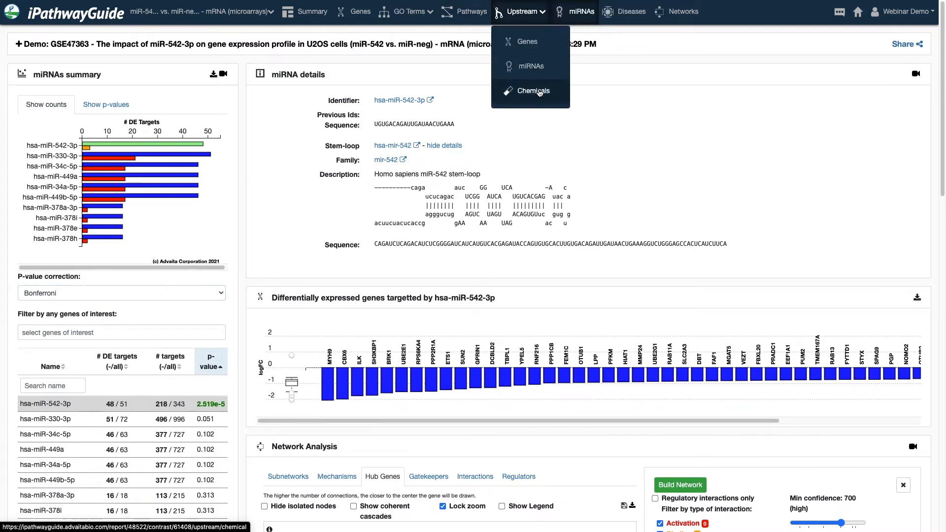
pyautogui.click(539, 91)
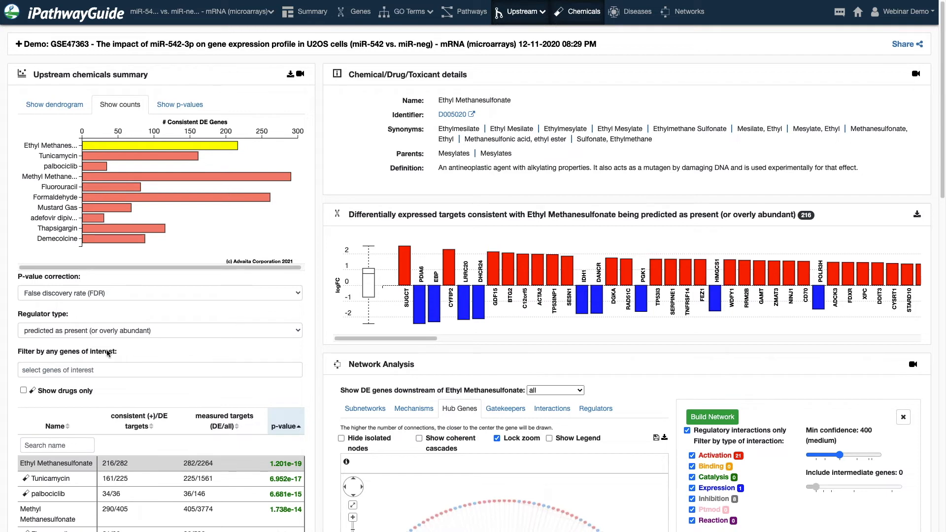
pyautogui.click(192, 331)
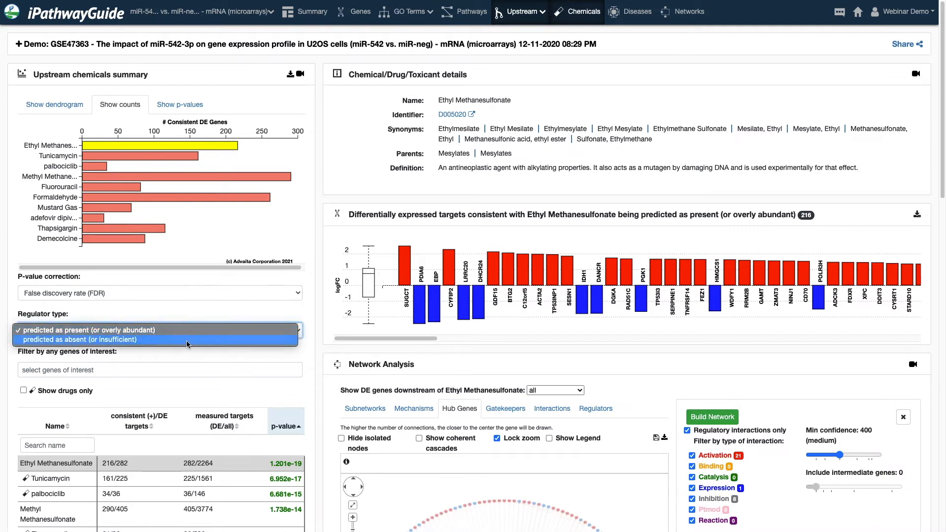
pyautogui.click(187, 340)
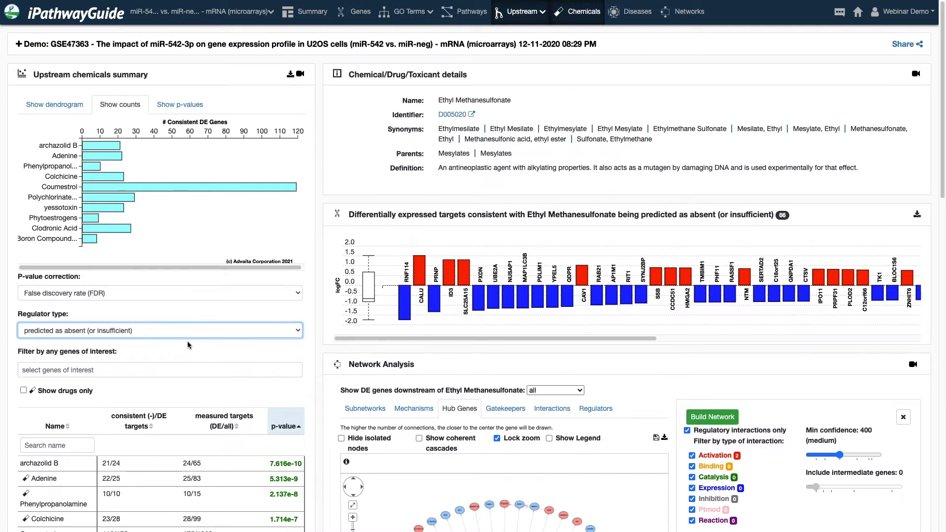
# - Select Adenine among the upstream chemicals and review its consistent differentially expressed targets and network
pyautogui.scroll(-3, 251, 360)
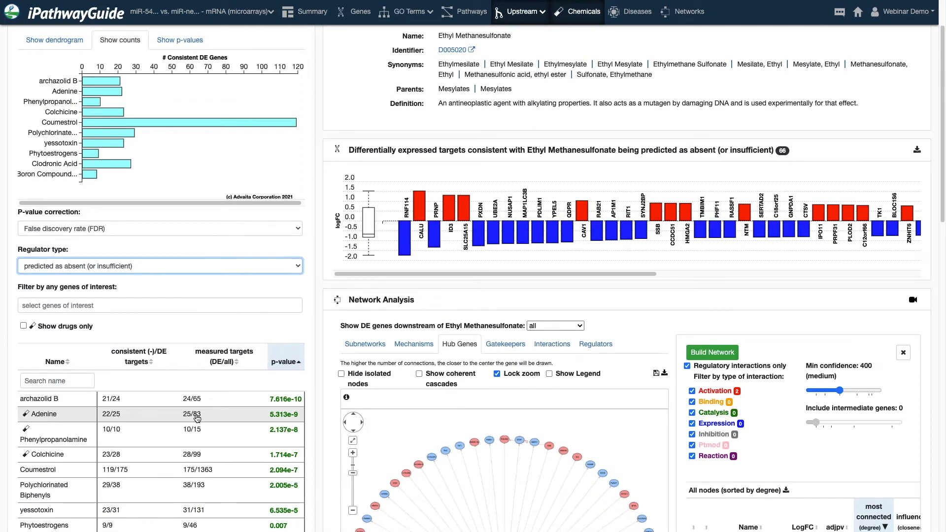
pyautogui.click(196, 418)
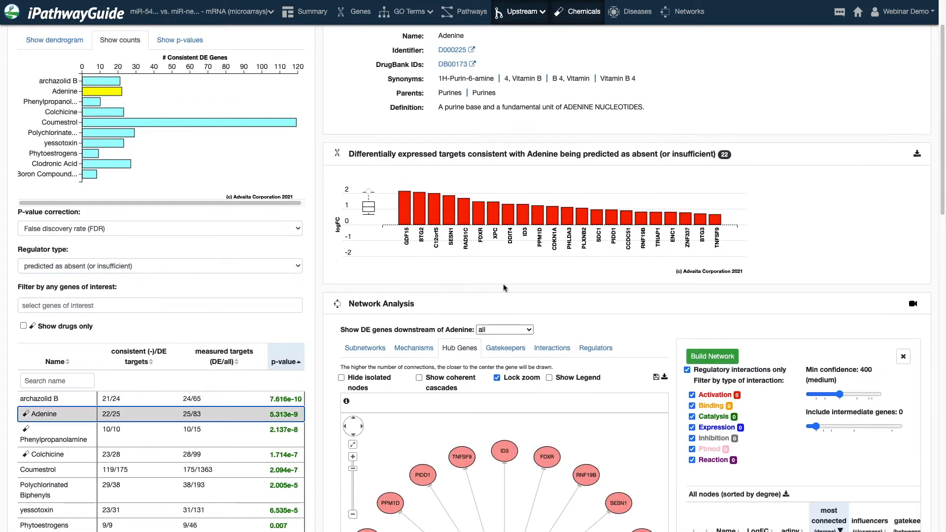
pyautogui.scroll(-2, 804, 197)
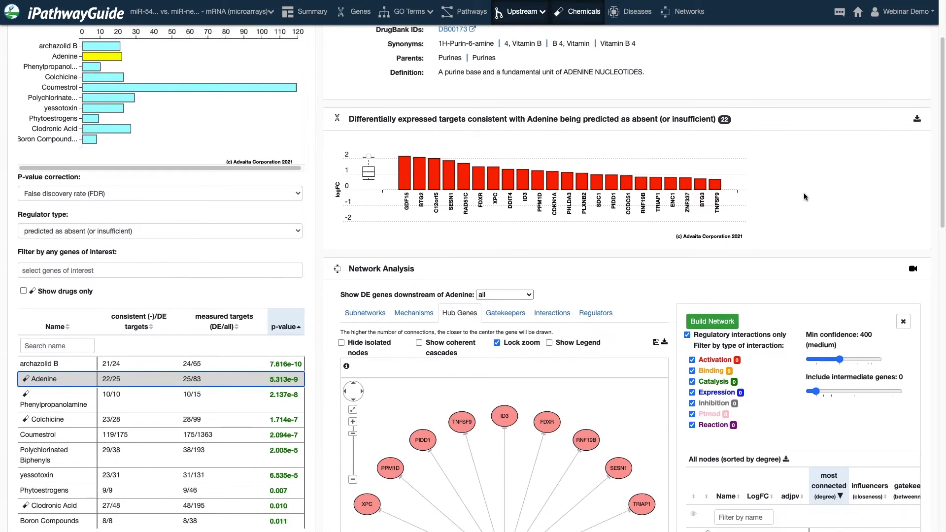
pyautogui.scroll(-2, 788, 194)
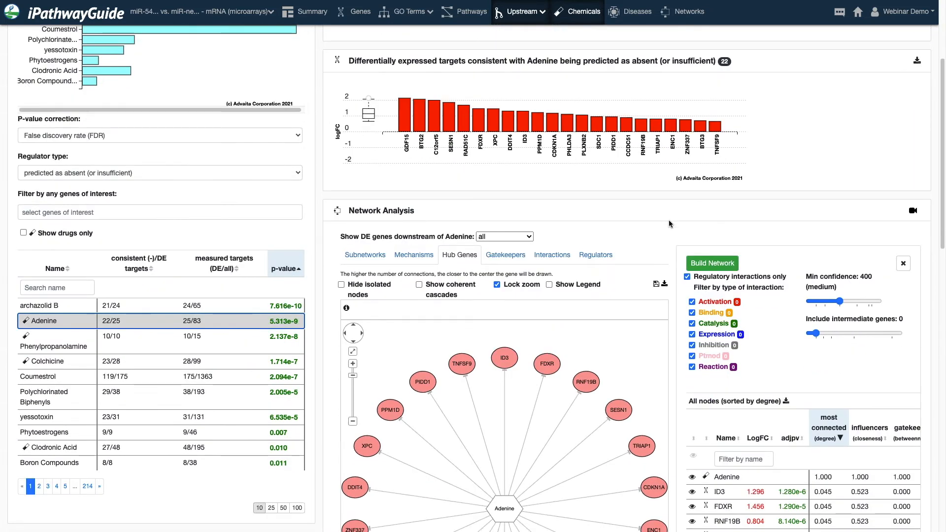
pyautogui.scroll(-5, 660, 222)
pyautogui.scroll(1, 640, 219)
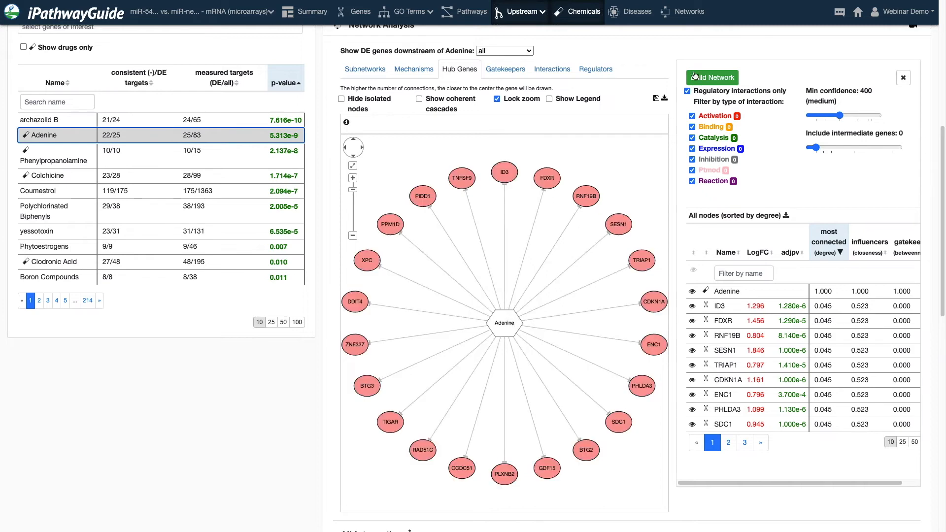
# - Hide the advanced network filters, show the Adenine network in the Regulators layout, and place the Adenine node above its target genes
pyautogui.click(903, 78)
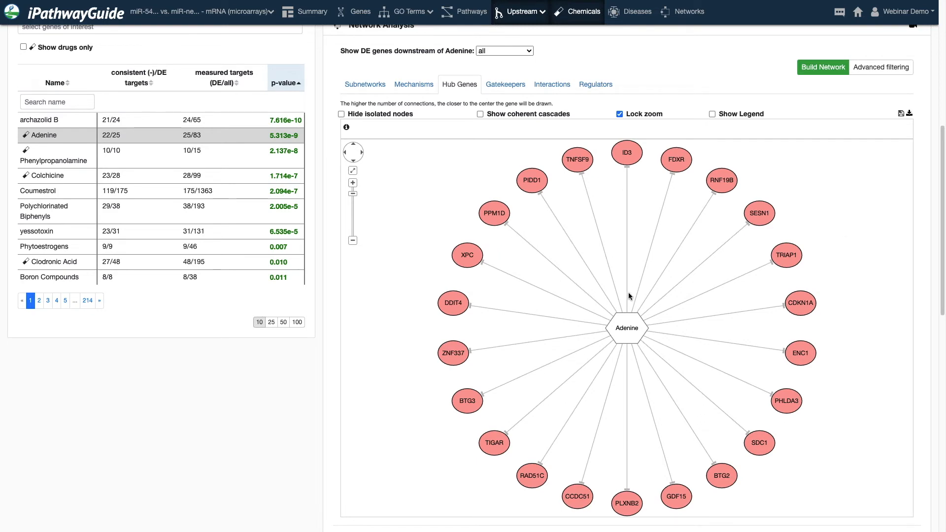
pyautogui.click(593, 89)
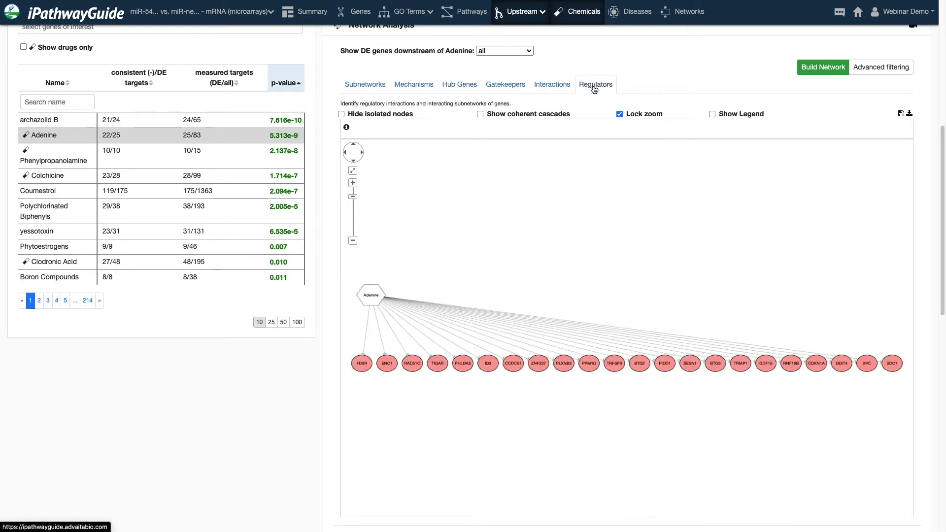
pyautogui.moveTo(364, 289); pyautogui.dragTo(476, 239)
pyautogui.moveTo(530, 199); pyautogui.dragTo(527, 200)
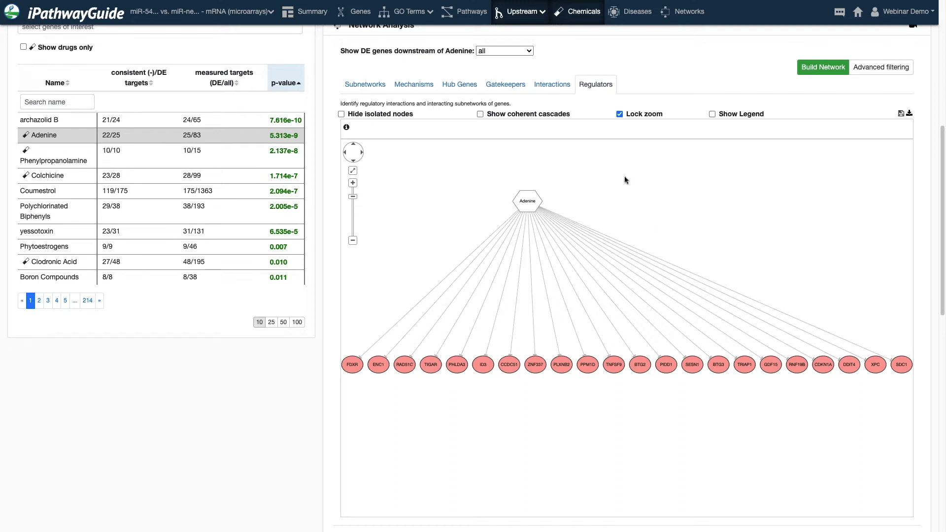
# - Open the Networks analysis and look over its gene selection, linking mechanisms and network sections
pyautogui.moveTo(942, 156); pyautogui.dragTo(942, 24)
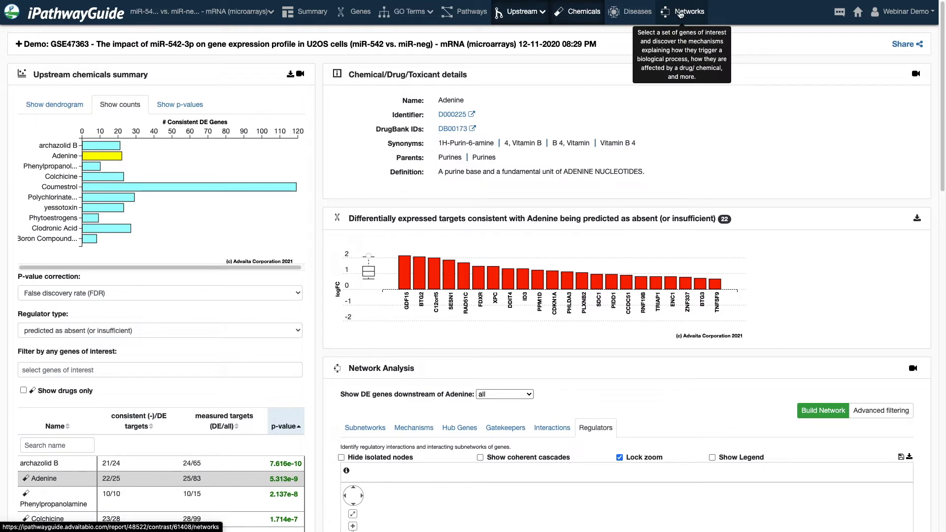
pyautogui.click(679, 15)
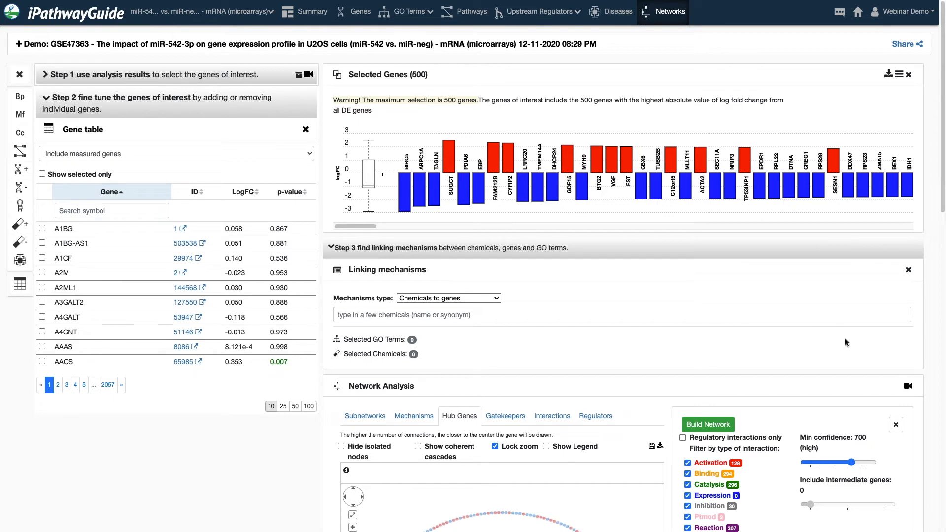
pyautogui.scroll(-8, 845, 339)
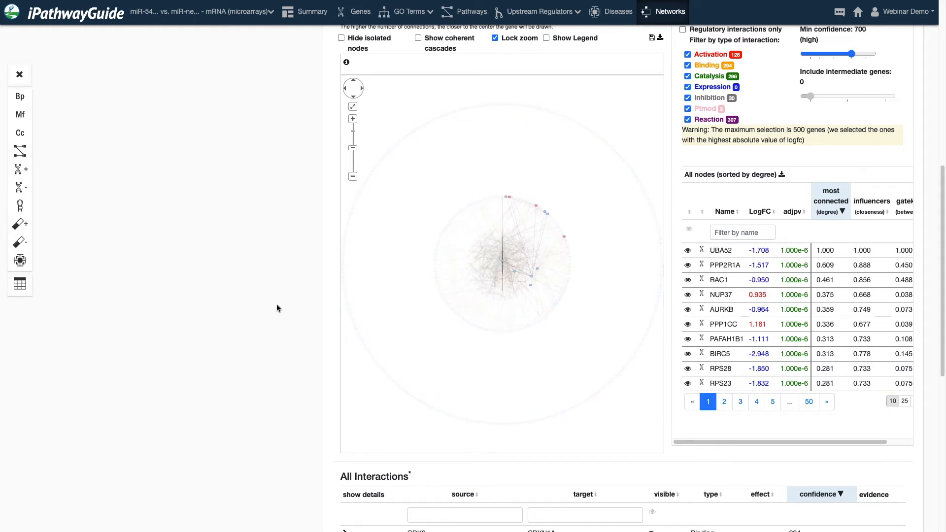
pyautogui.scroll(7, 277, 306)
pyautogui.scroll(1, 521, 271)
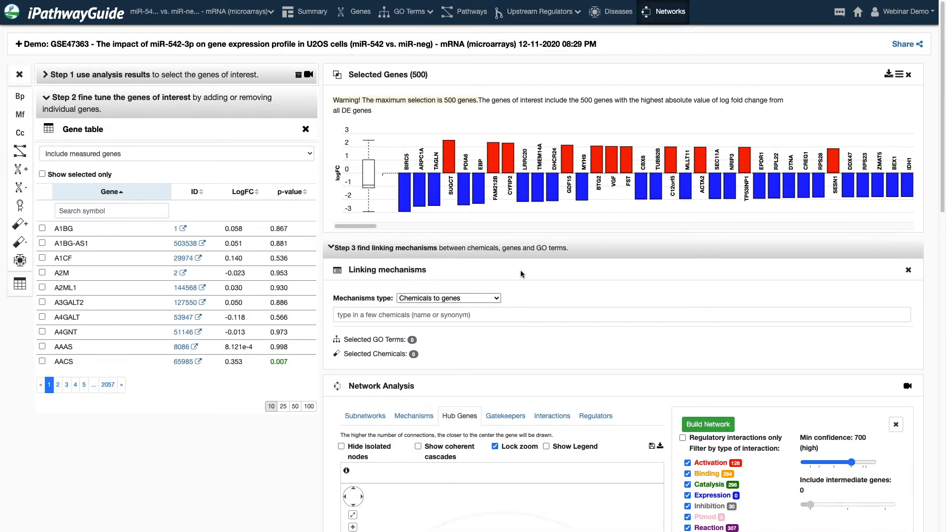
pyautogui.scroll(-1, 595, 259)
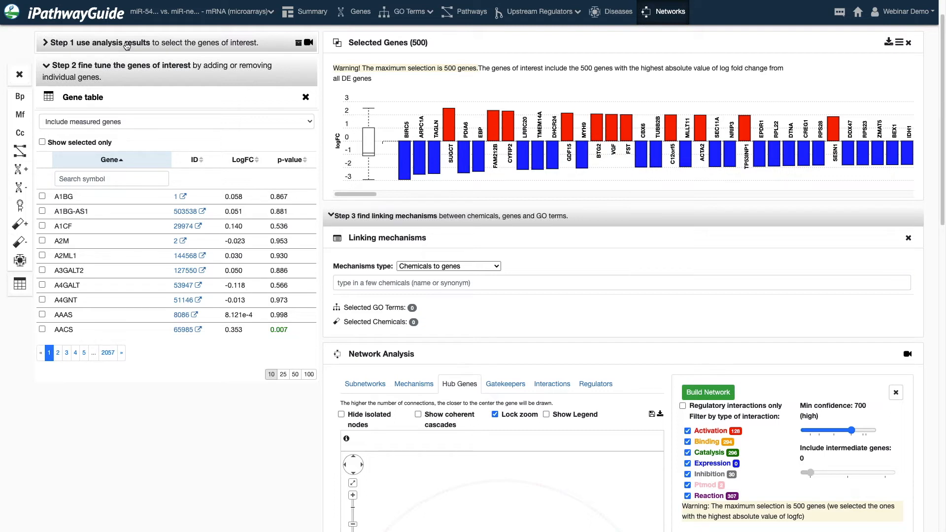
# - Select TP53 among the activated upstream genes as the source of the genes of interest, and collapse that list
pyautogui.click(126, 44)
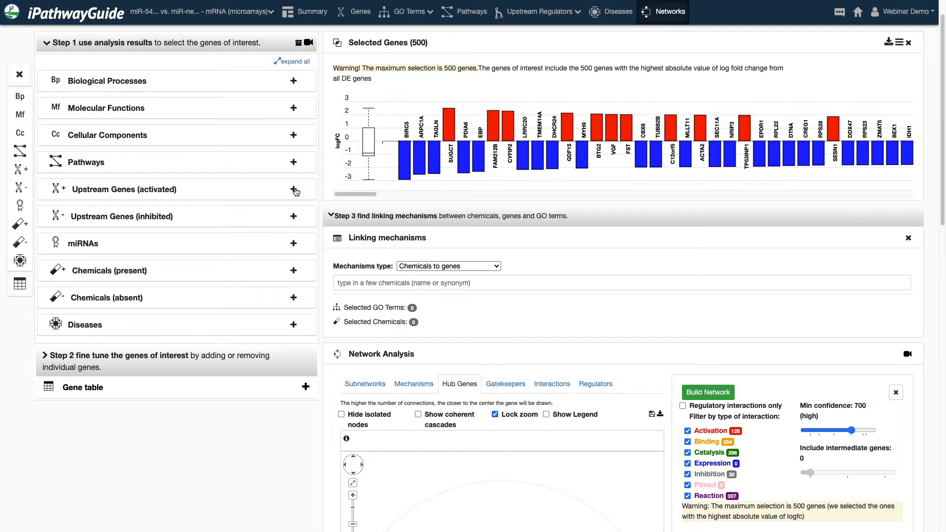
pyautogui.click(293, 190)
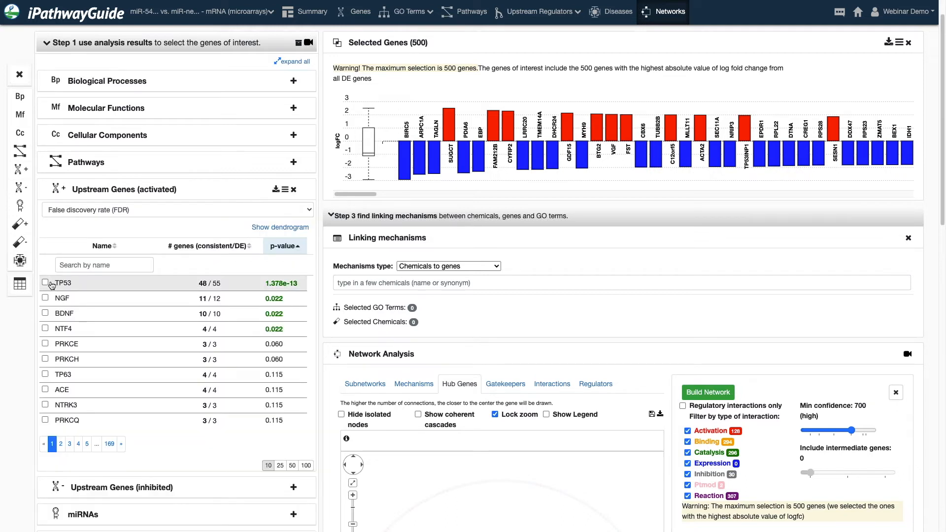
pyautogui.click(45, 283)
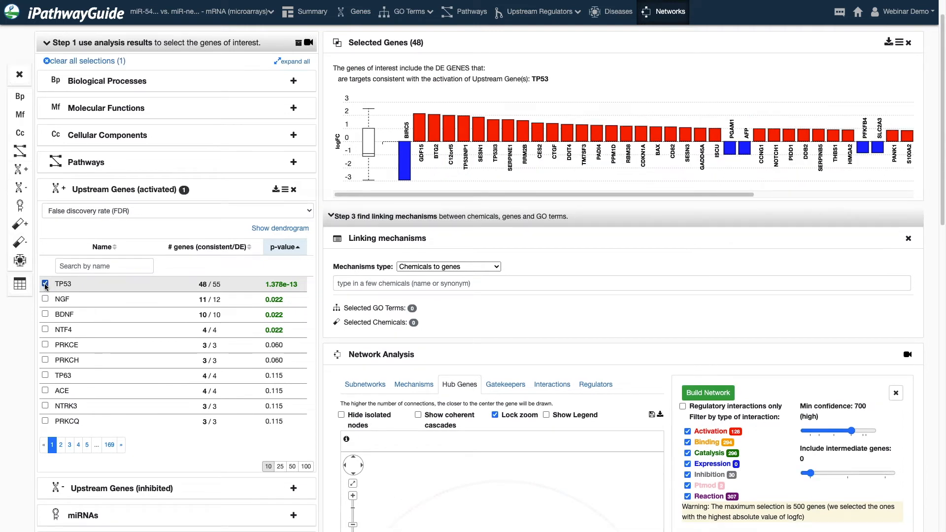
pyautogui.click(294, 192)
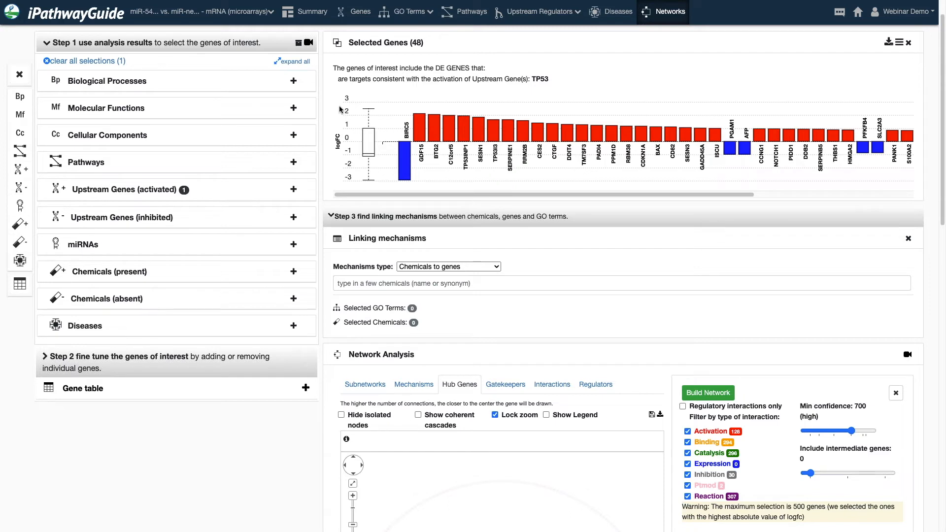
# - Apply high-specificity pruning to the biological processes and add "negative regulation of cell population proliferation" to the gene selection criteria
pyautogui.click(294, 81)
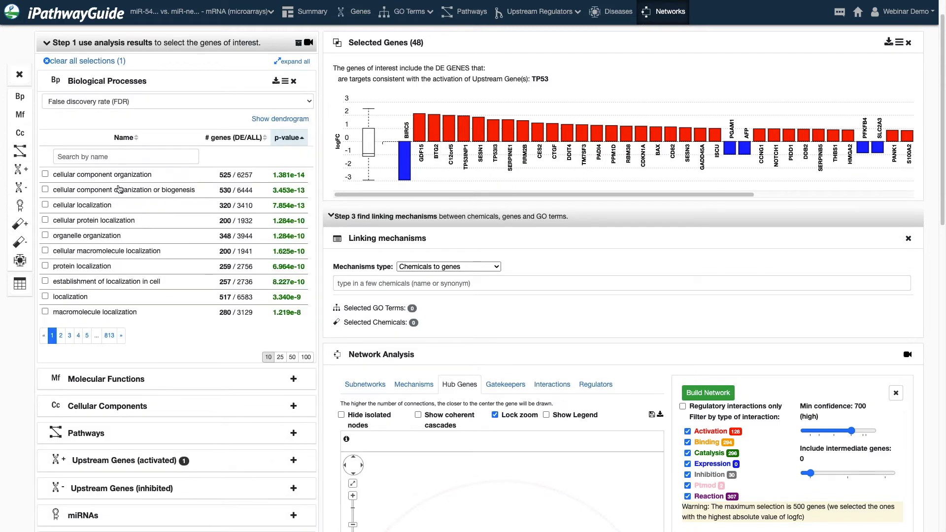
pyautogui.click(259, 102)
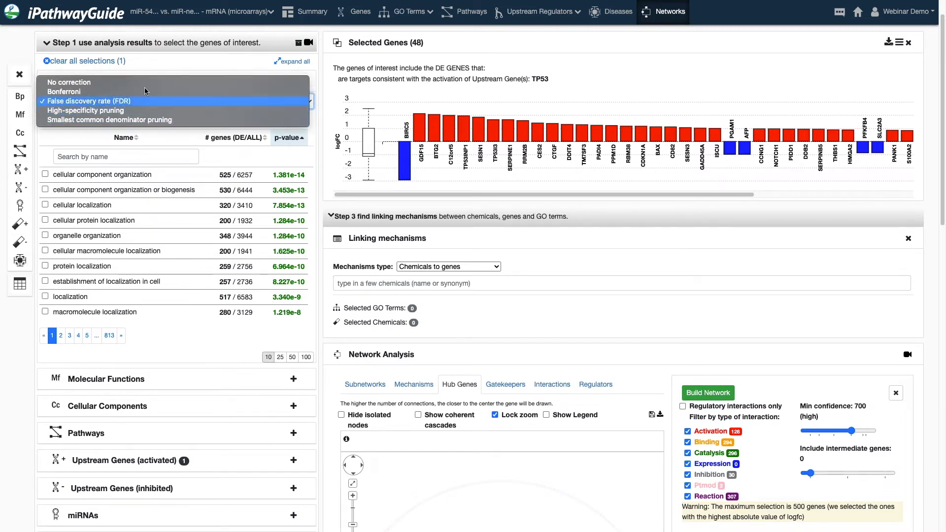
pyautogui.click(54, 135)
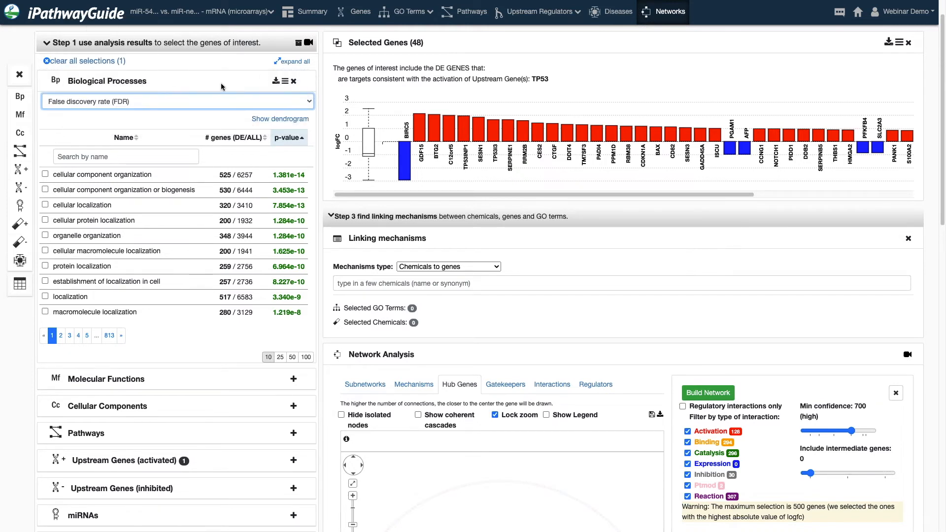
pyautogui.click(122, 106)
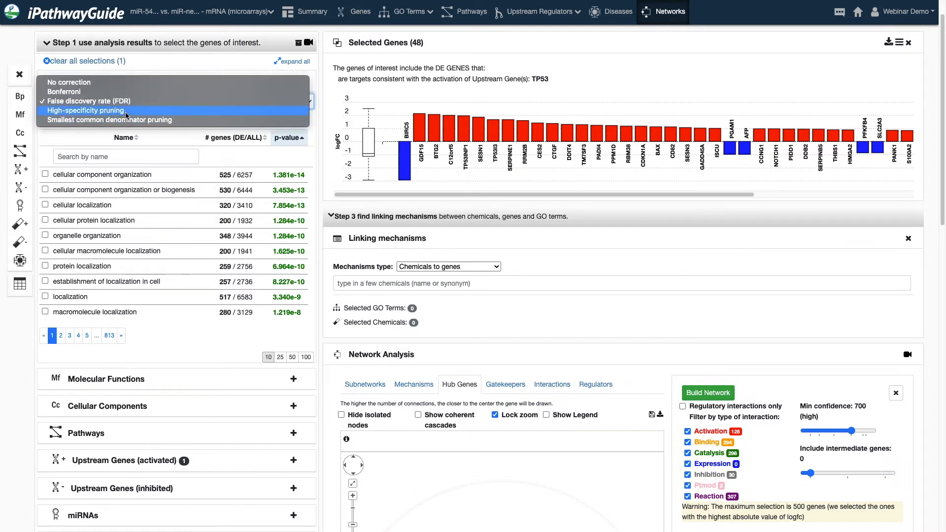
pyautogui.click(126, 110)
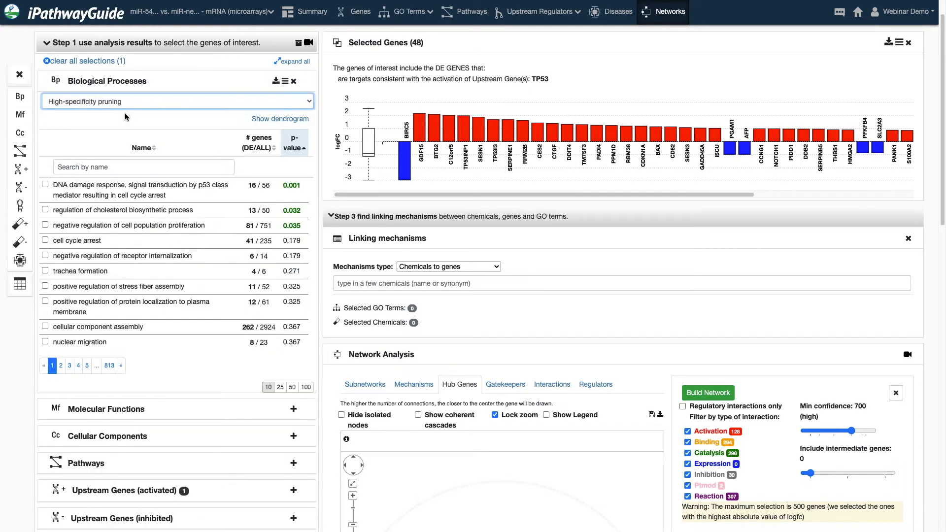
pyautogui.click(45, 225)
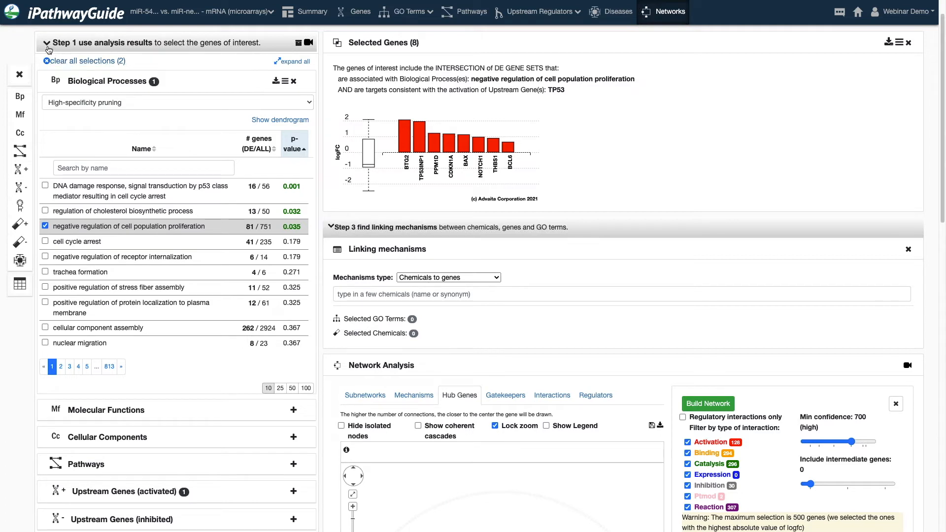
# - Find tp53 in the fine-tuning gene table and add the TP53 gene to the genes of interest
pyautogui.click(48, 44)
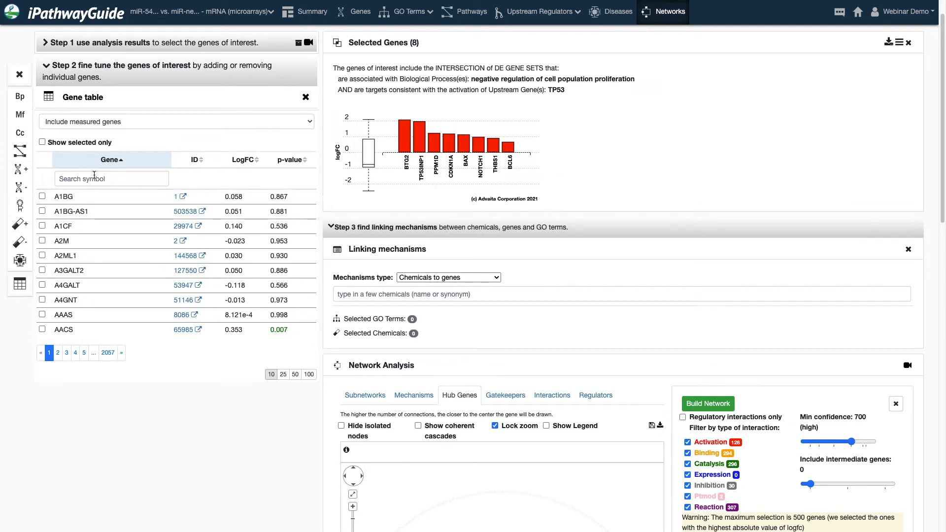
pyautogui.click(93, 180)
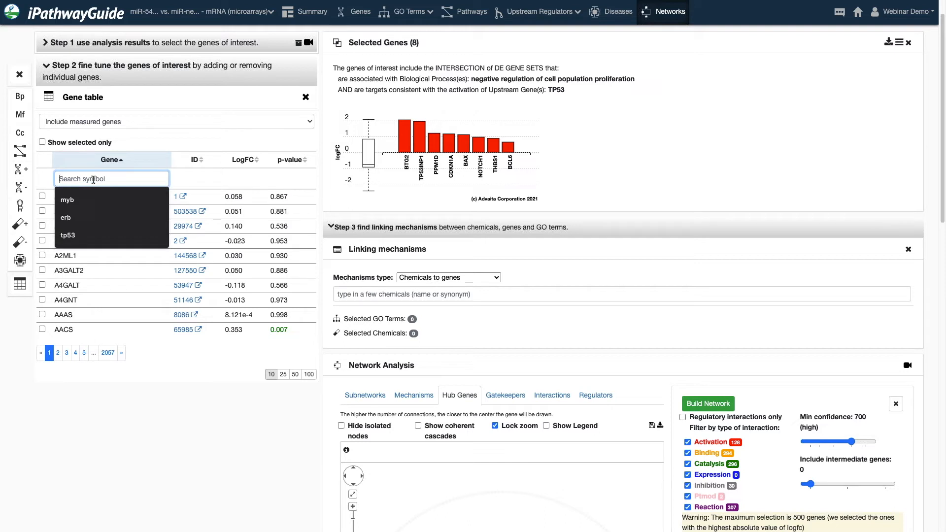
pyautogui.write('tp53')
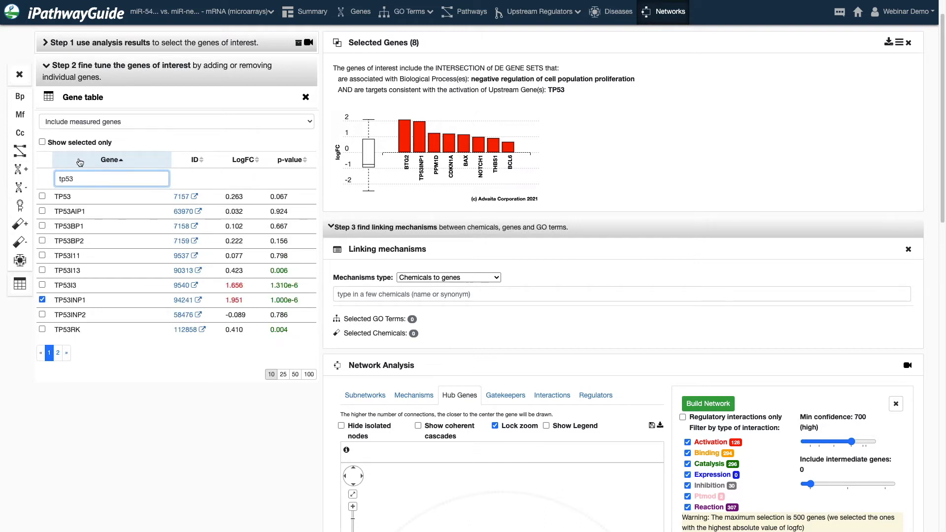
pyautogui.click(42, 197)
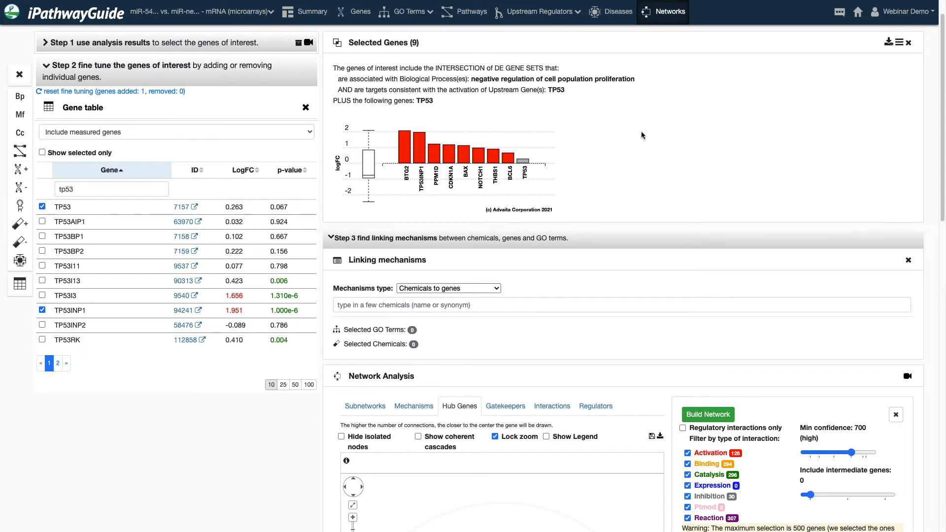
# - Build the interaction network for the selected genes of interest
pyautogui.scroll(-3, 760, 166)
pyautogui.scroll(3, 760, 165)
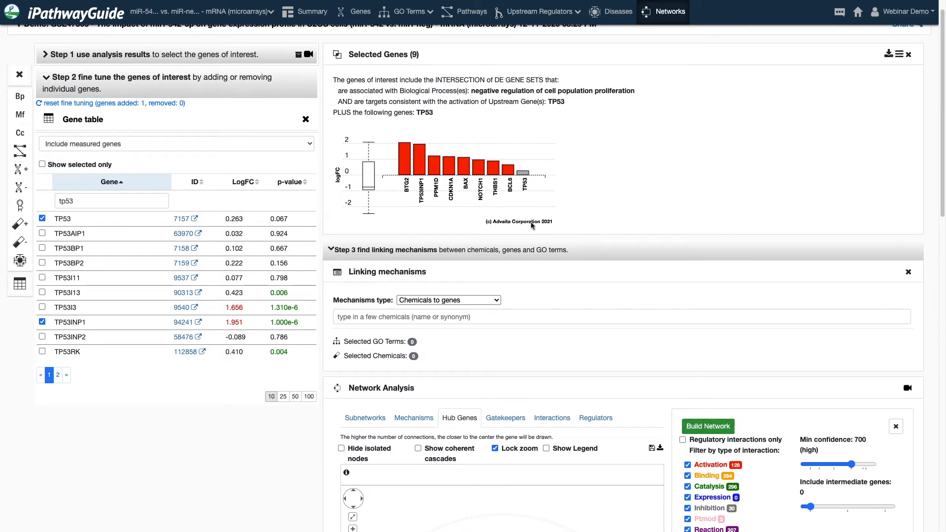
pyautogui.click(722, 426)
pyautogui.scroll(-6, 752, 288)
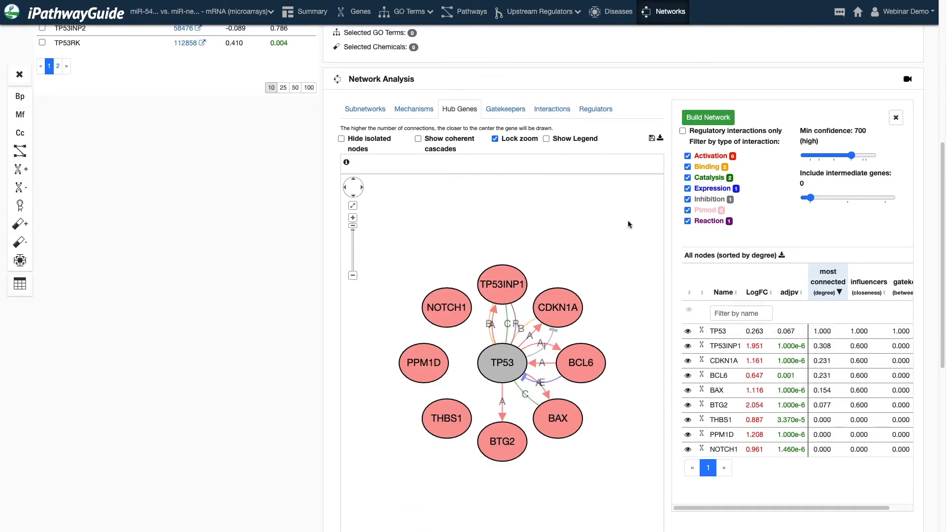
# - Rebuild the network with a minimum confidence of 450 and place TP53 above its target genes in the Regulators layout
pyautogui.scroll(1, 650, 152)
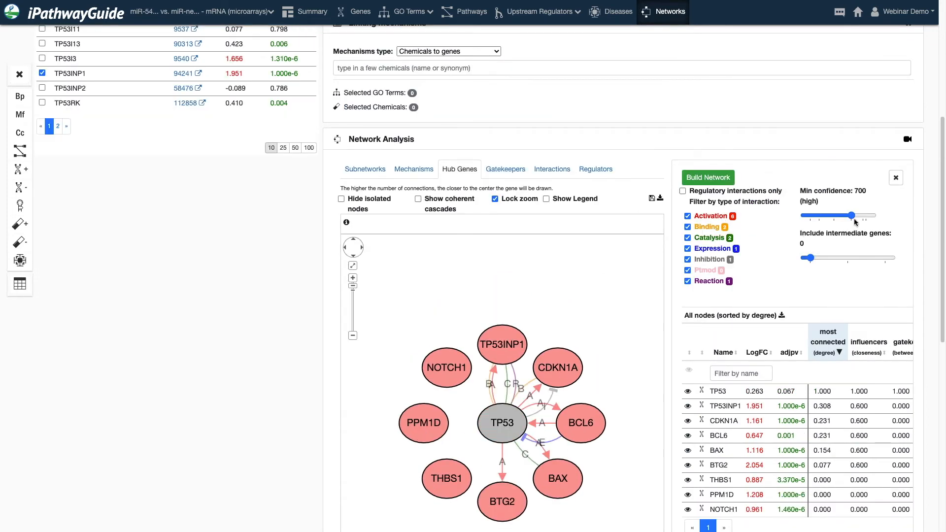
pyautogui.moveTo(851, 217); pyautogui.dragTo(836, 217)
pyautogui.click(730, 176)
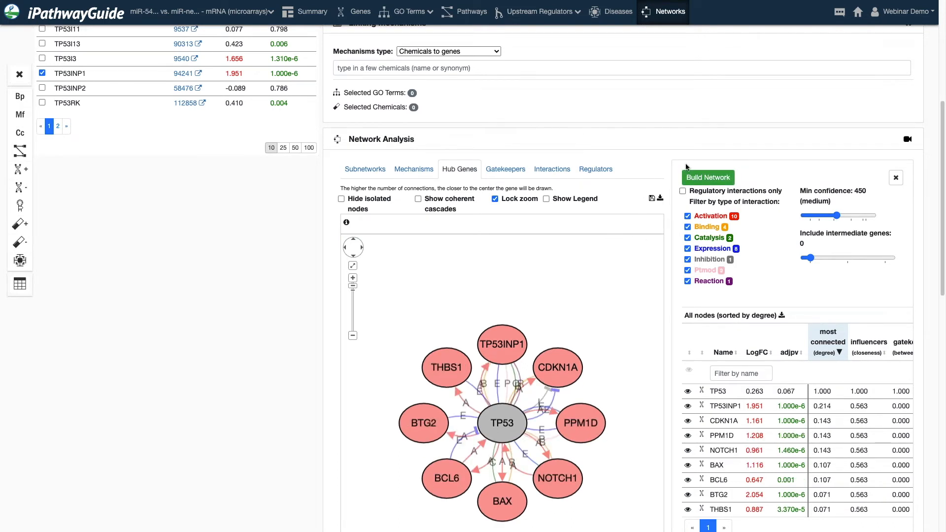
pyautogui.click(596, 170)
pyautogui.moveTo(368, 353); pyautogui.dragTo(472, 313)
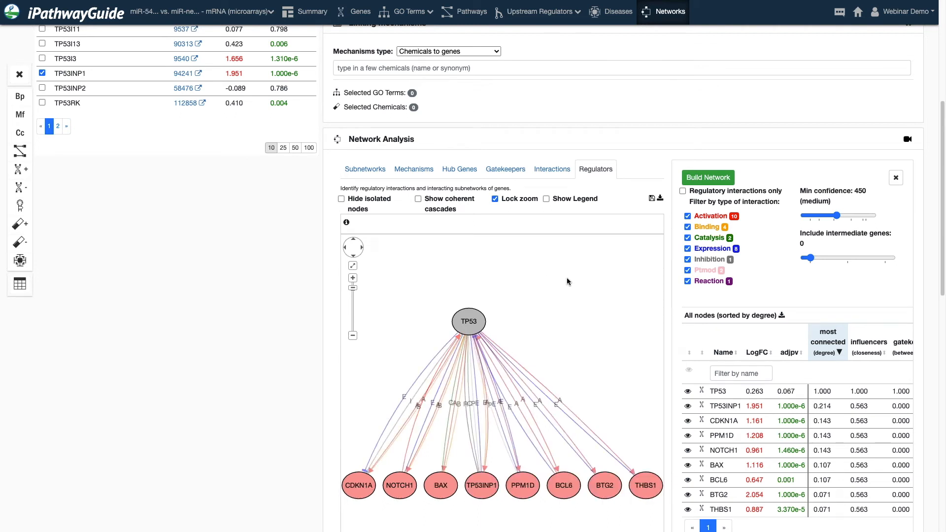
# - Set the linking mechanisms type to "genes to Biological Processes"
pyautogui.scroll(3, 591, 257)
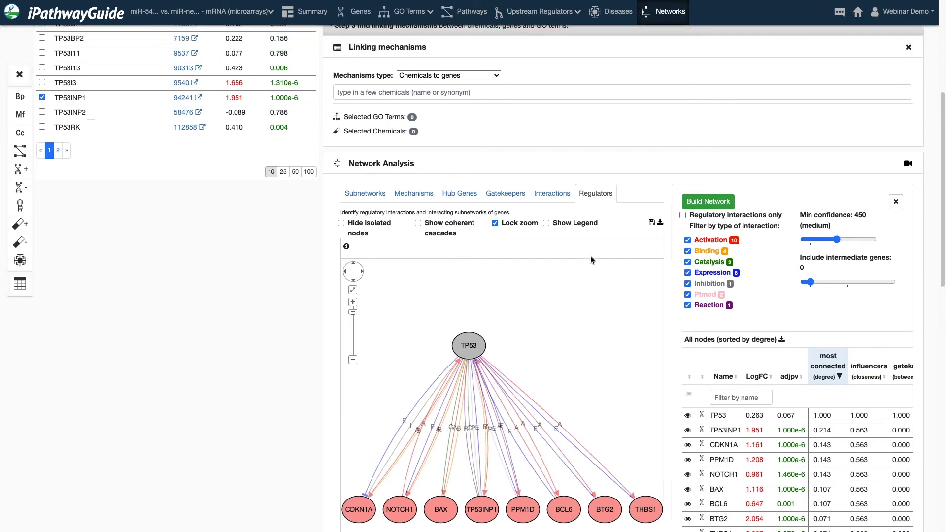
pyautogui.click(488, 116)
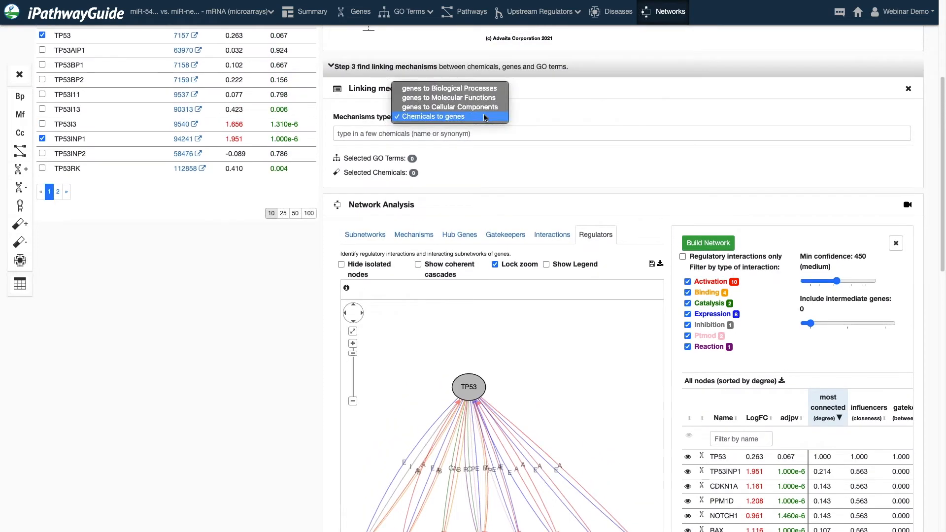
pyautogui.click(491, 89)
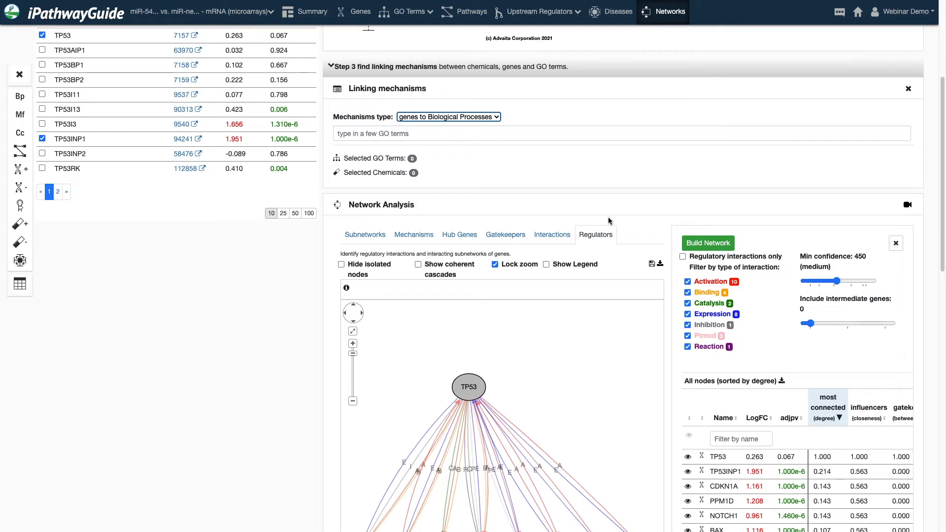
# - Add the GO term "DNA damage response, signal transduction by p53 class mediator resulting in cell cycle arrest" as a linking mechanism and rebuild the network
pyautogui.click(543, 134)
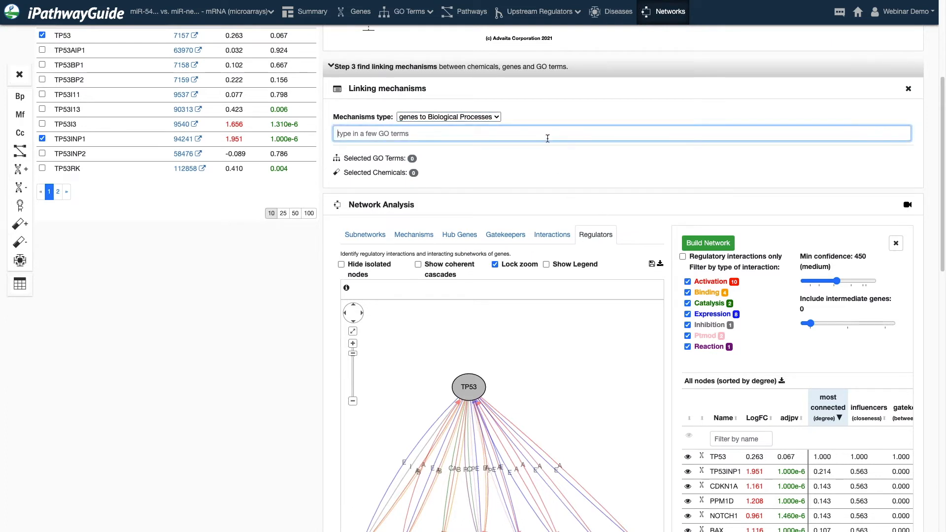
pyautogui.write('dna dama')
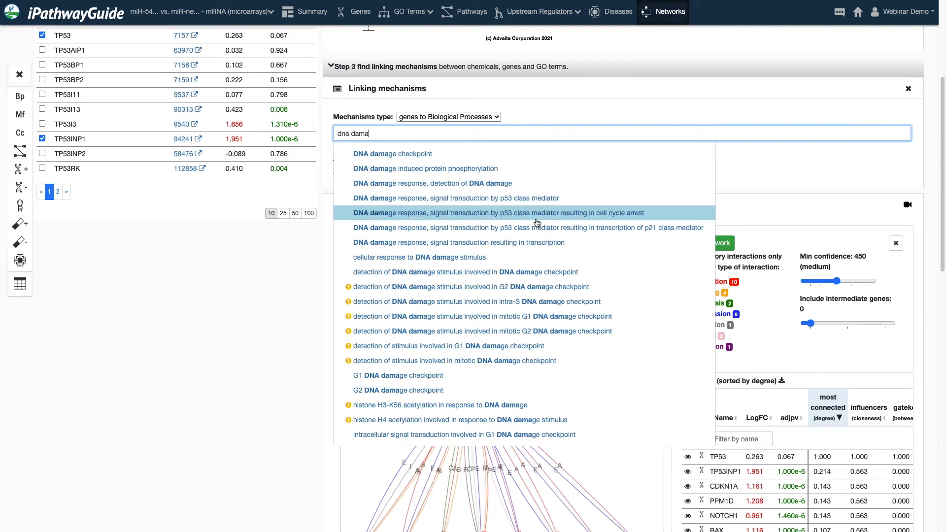
pyautogui.click(538, 216)
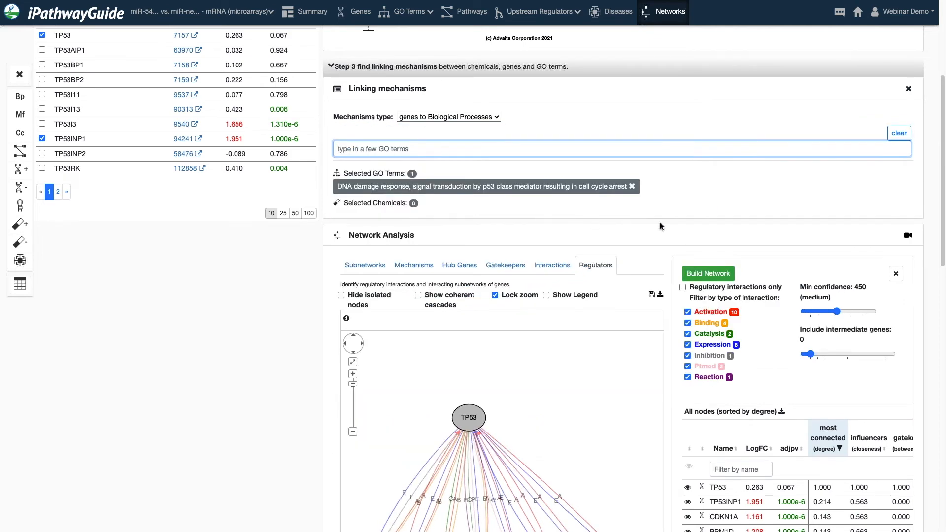
pyautogui.click(721, 275)
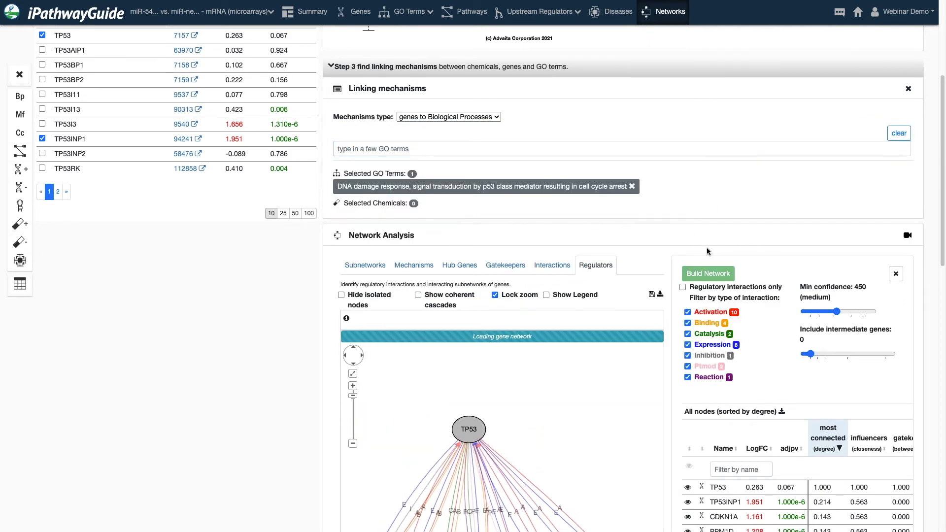
# - Arrange the rebuilt network with TP53 centred above its target genes and the DNA damage response term below them
pyautogui.scroll(-4, 714, 261)
pyautogui.moveTo(528, 411); pyautogui.dragTo(537, 464)
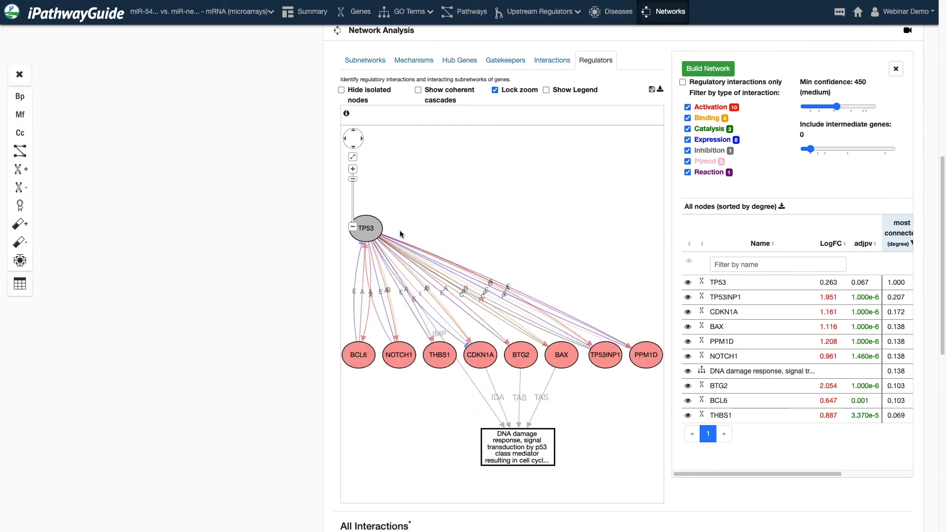
pyautogui.moveTo(371, 230); pyautogui.dragTo(476, 203)
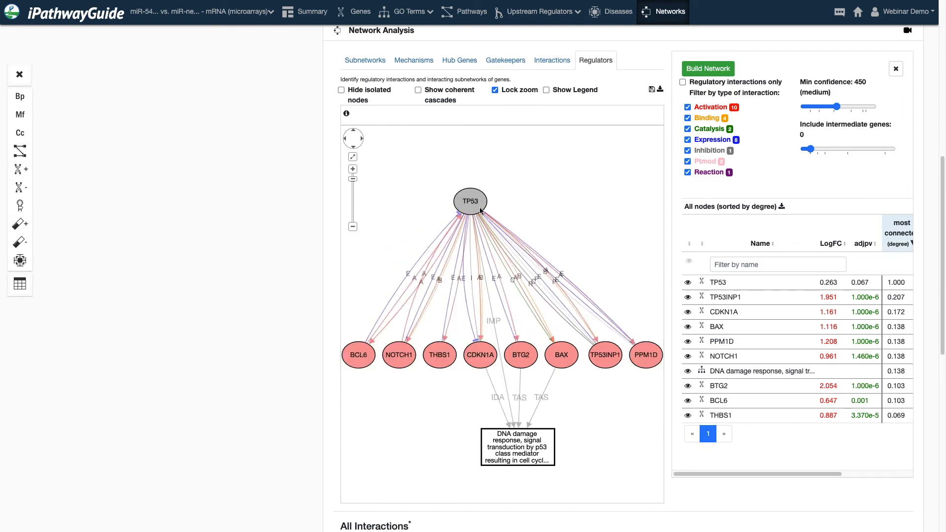
pyautogui.moveTo(523, 455); pyautogui.dragTo(524, 456)
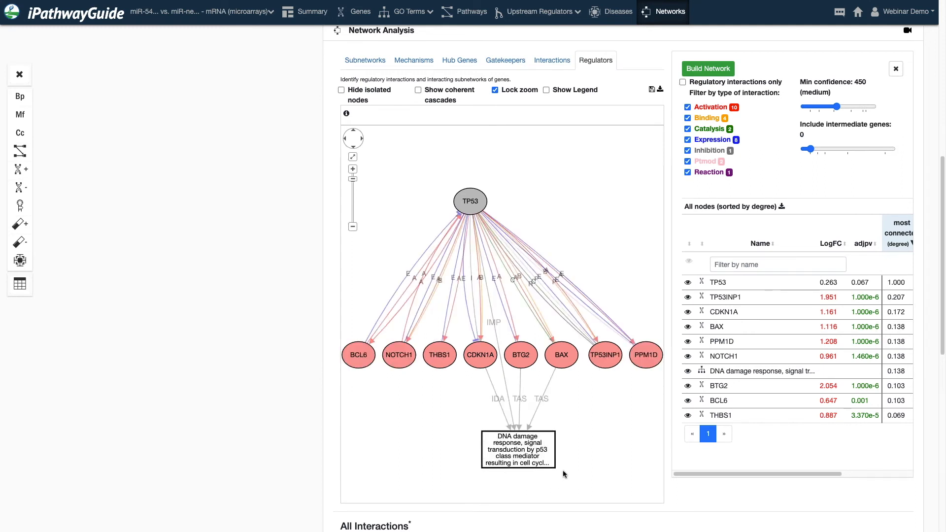
pyautogui.click(555, 274)
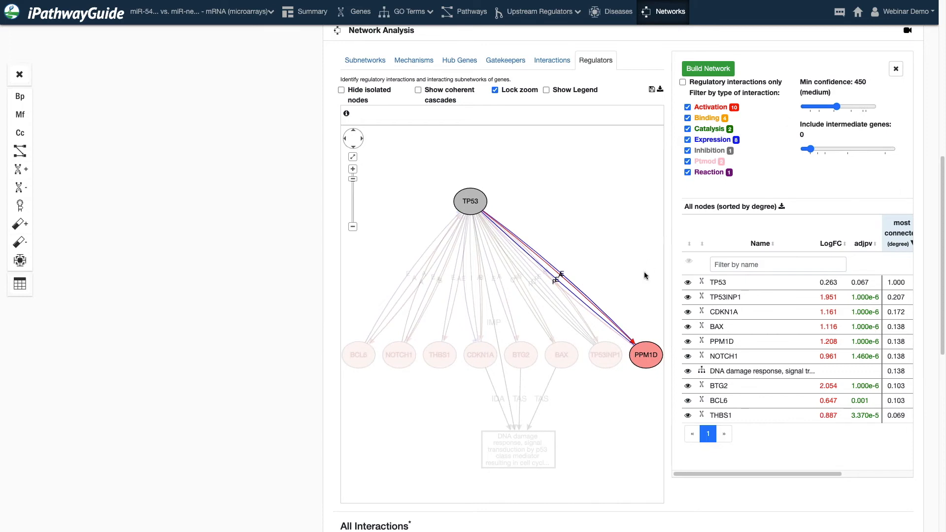
# - Collapse the gene selection sidebar and rebuild the network with regulatory interactions only
pyautogui.click(19, 74)
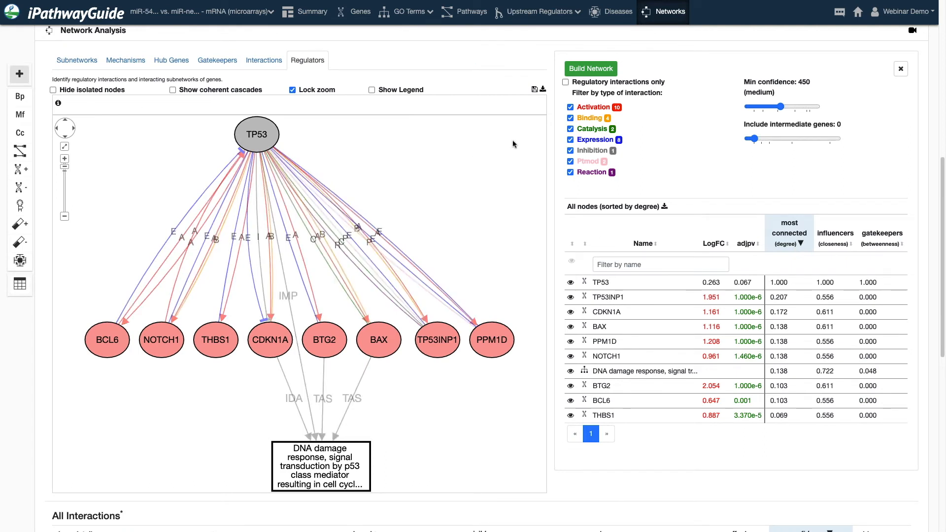
pyautogui.click(565, 82)
pyautogui.click(579, 72)
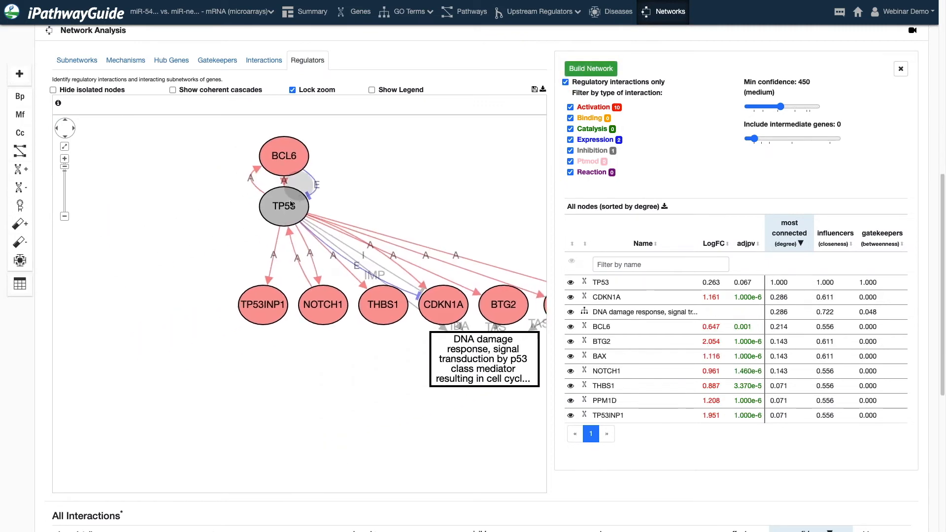
# - Reposition TP53 beside BCL6 above the target gene row and lower the DNA damage response box in the regulatory-only network
pyautogui.click(141, 263)
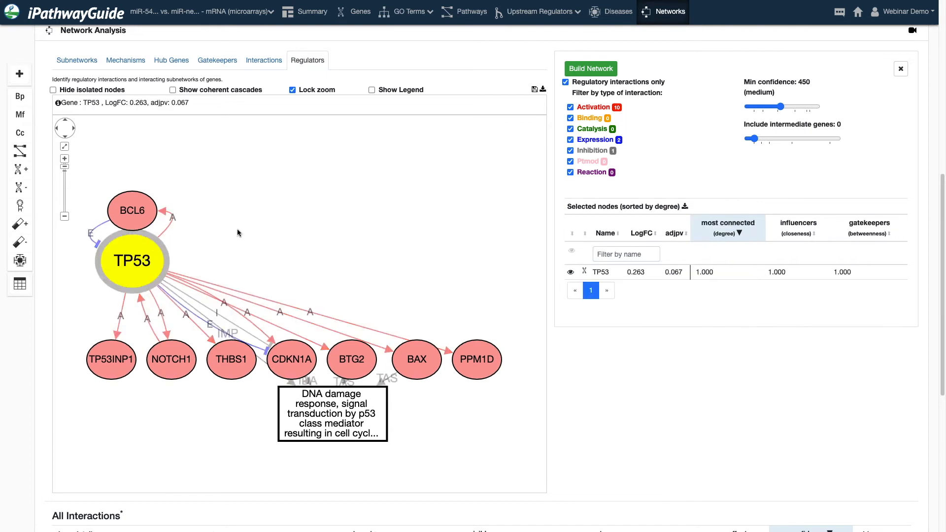
pyautogui.click(396, 184)
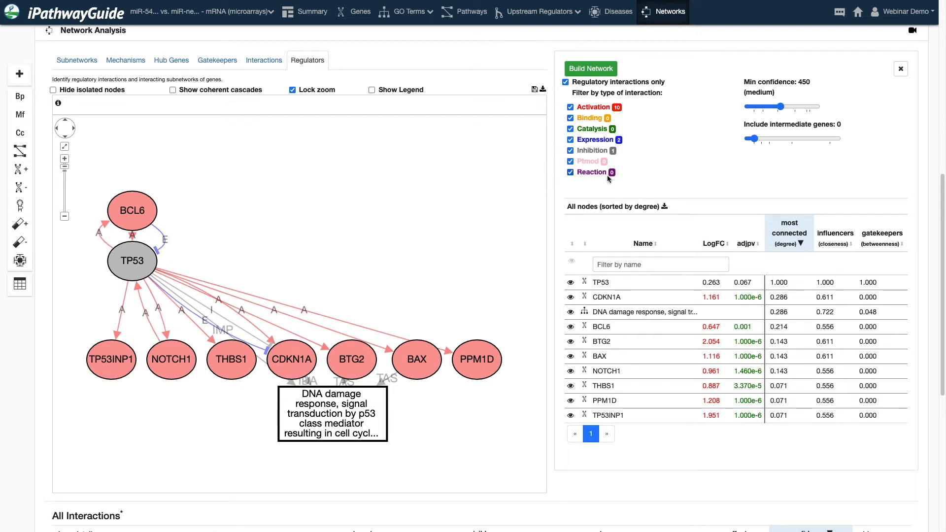
pyautogui.moveTo(134, 267); pyautogui.dragTo(296, 181)
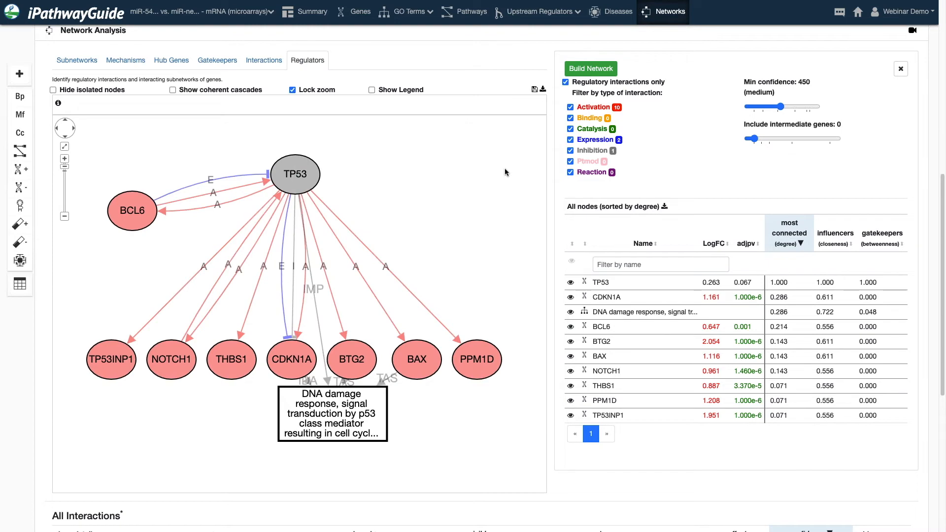
pyautogui.moveTo(367, 415); pyautogui.dragTo(371, 449)
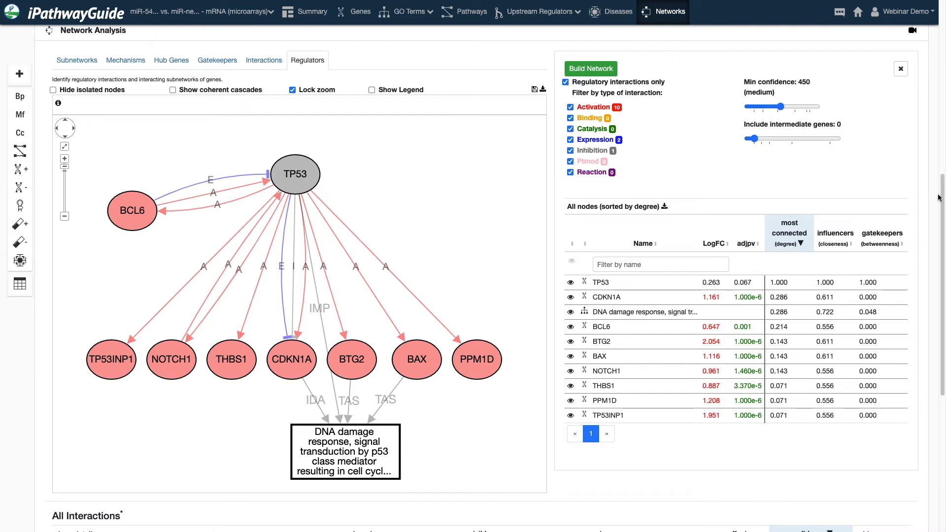
# - Switch the linking mechanisms type to "Chemicals to genes", add the chemical Adenine, and rebuild the network
pyautogui.moveTo(941, 200); pyautogui.dragTo(941, 199)
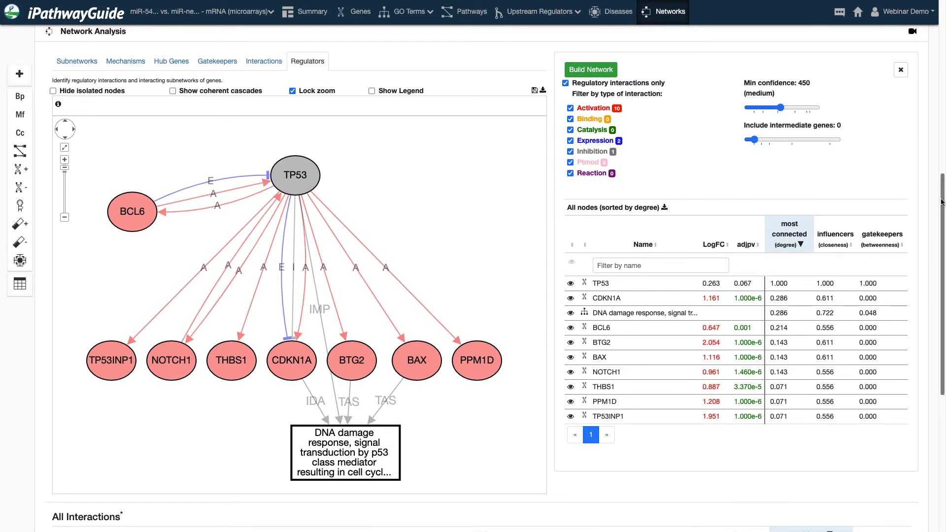
pyautogui.moveTo(941, 202); pyautogui.dragTo(941, 191)
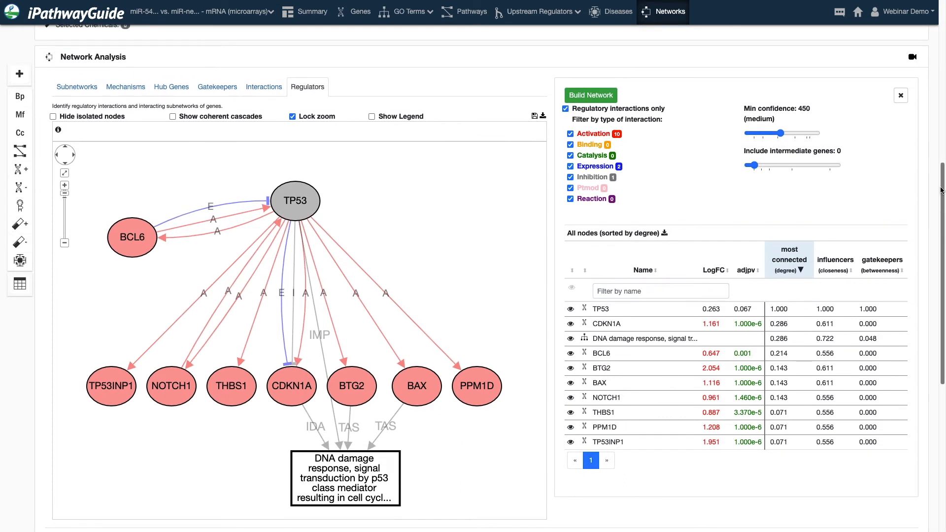
pyautogui.scroll(3, 941, 191)
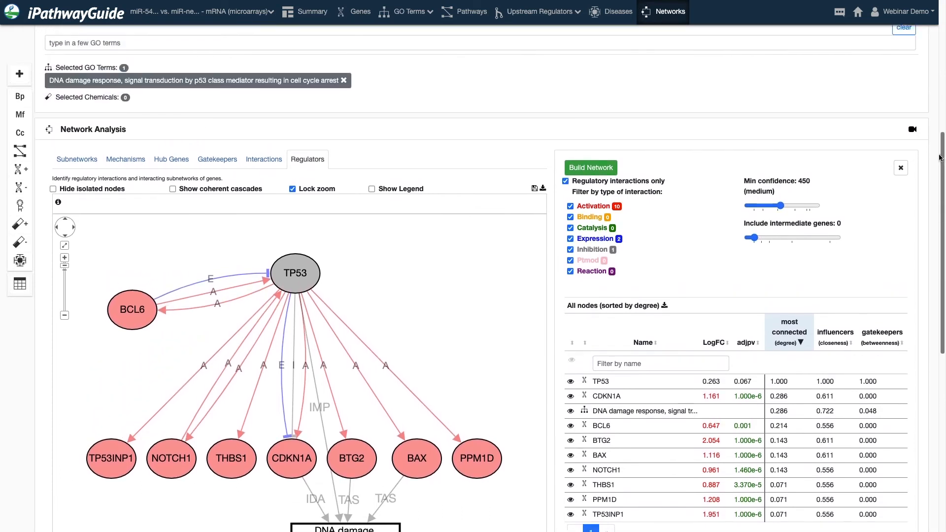
pyautogui.scroll(-5, 942, 191)
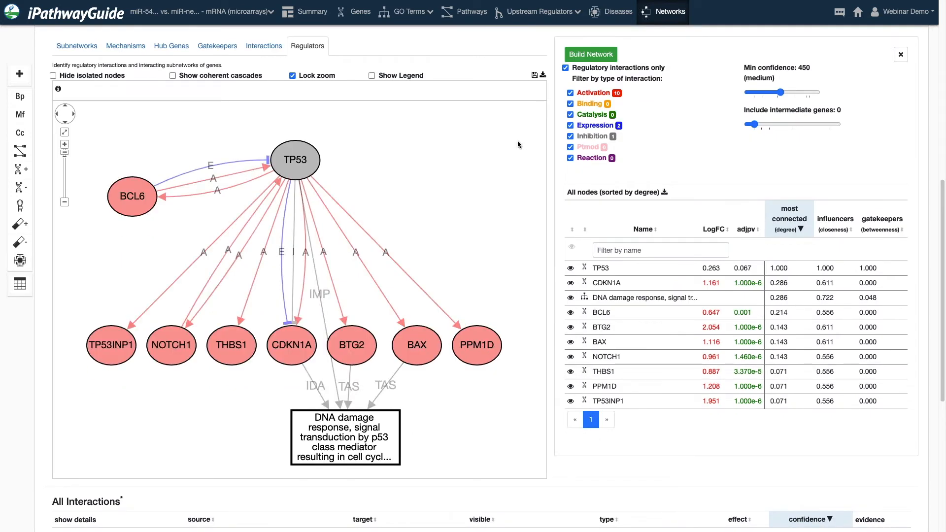
pyautogui.scroll(8, 524, 135)
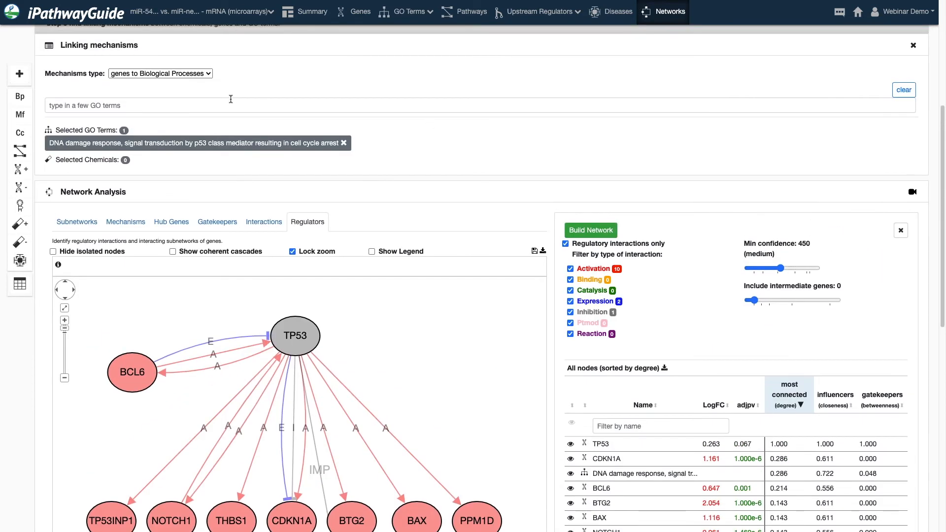
pyautogui.click(172, 74)
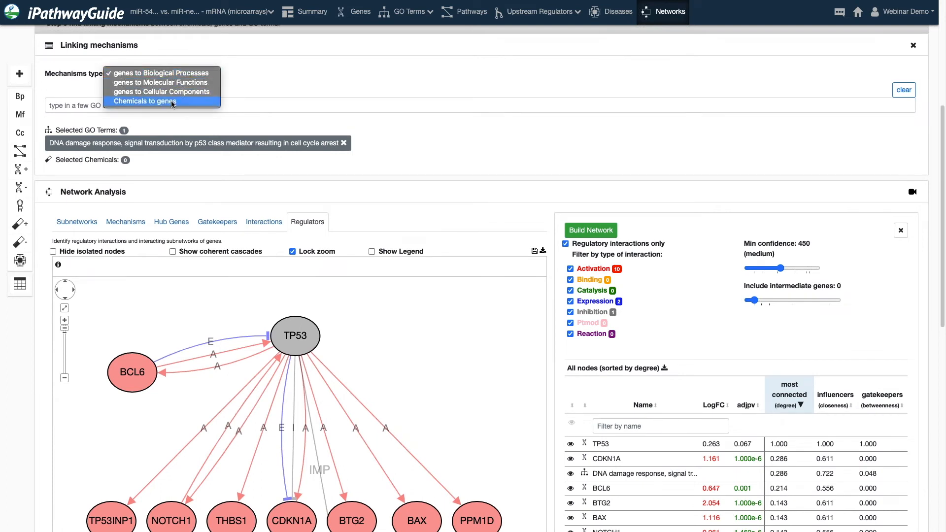
pyautogui.click(163, 101)
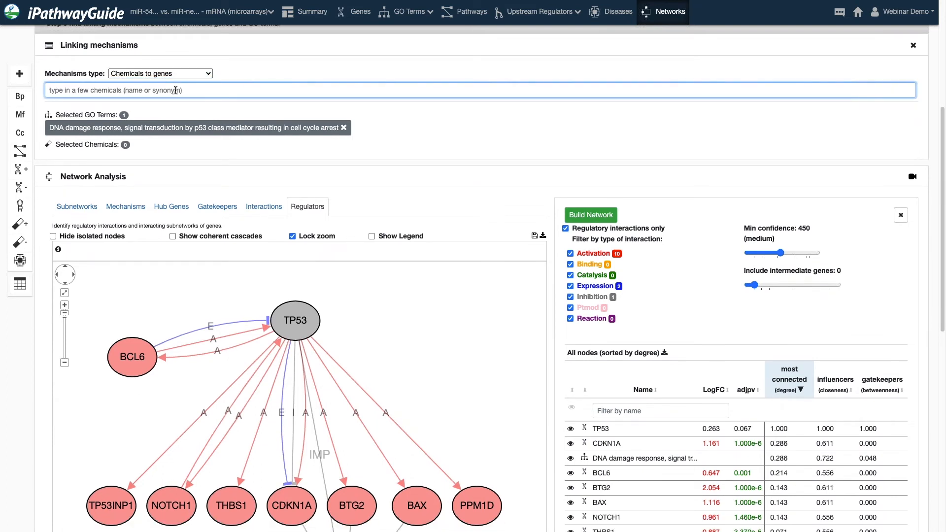
pyautogui.write('ade')
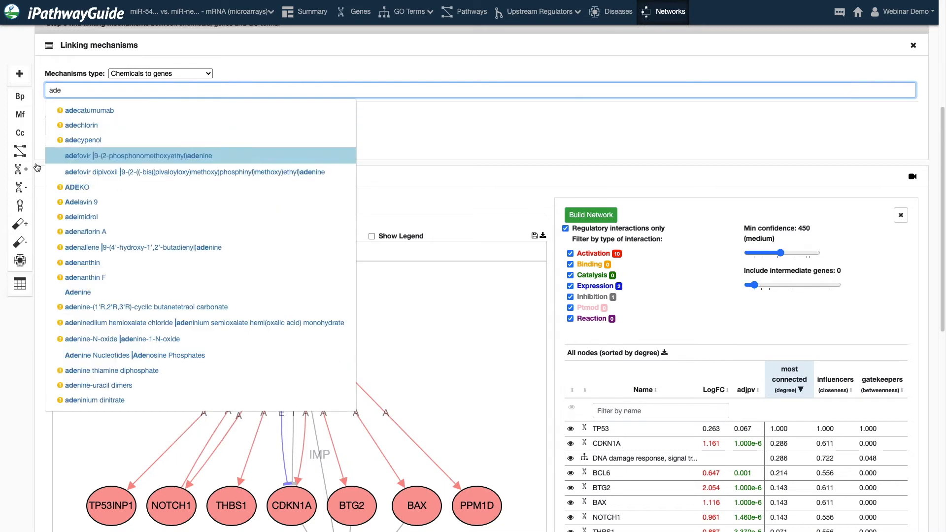
pyautogui.click(79, 294)
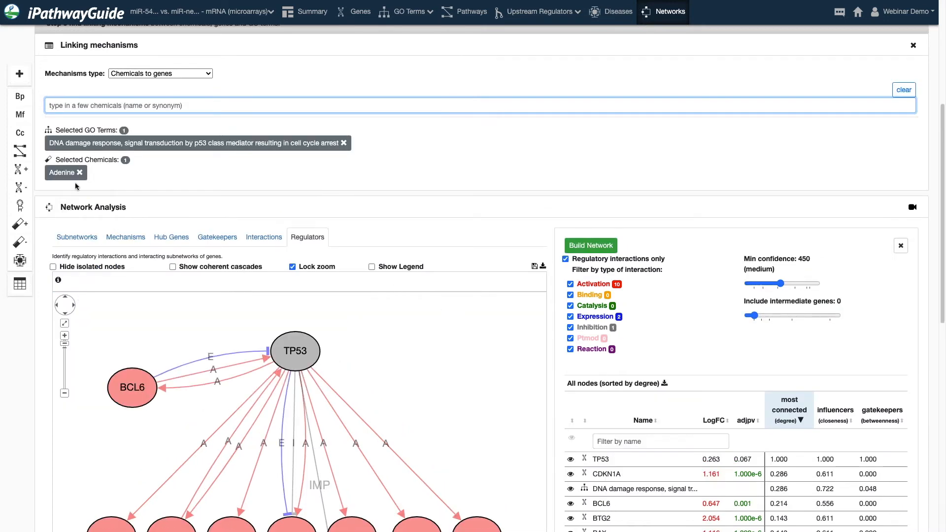
pyautogui.click(588, 246)
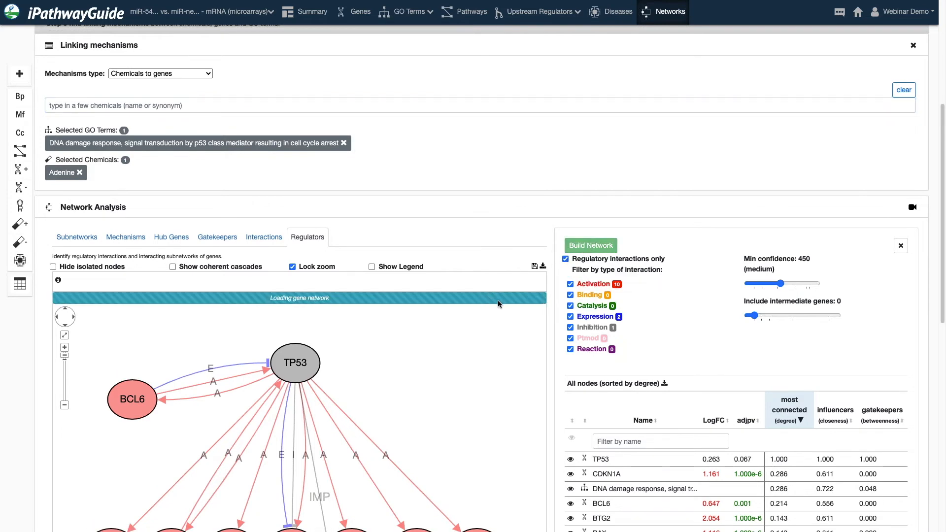
# - Move the DNA damage response box clear below the genes in the Adenine network and fit the graph to its frame
pyautogui.scroll(-7, 484, 299)
pyautogui.moveTo(221, 261); pyautogui.dragTo(220, 319)
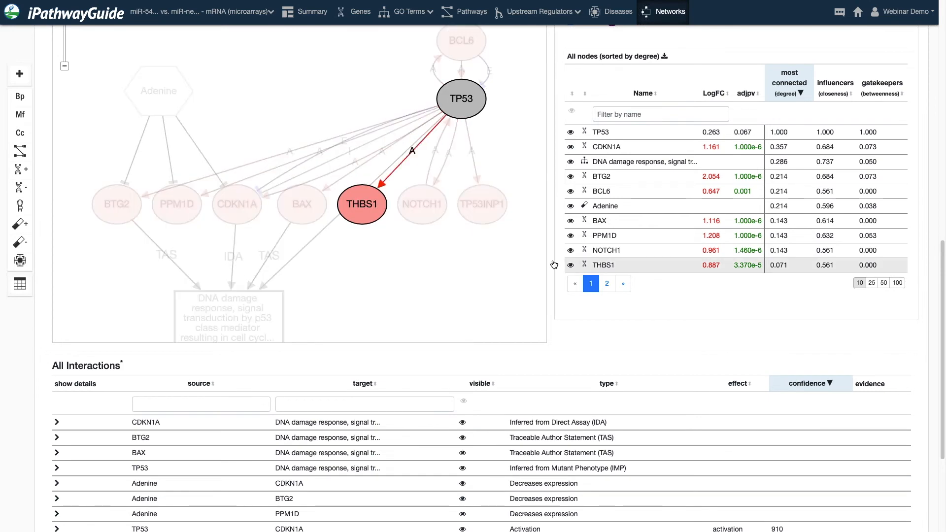
pyautogui.moveTo(262, 311); pyautogui.dragTo(260, 298)
pyautogui.moveTo(943, 247); pyautogui.dragTo(943, 198)
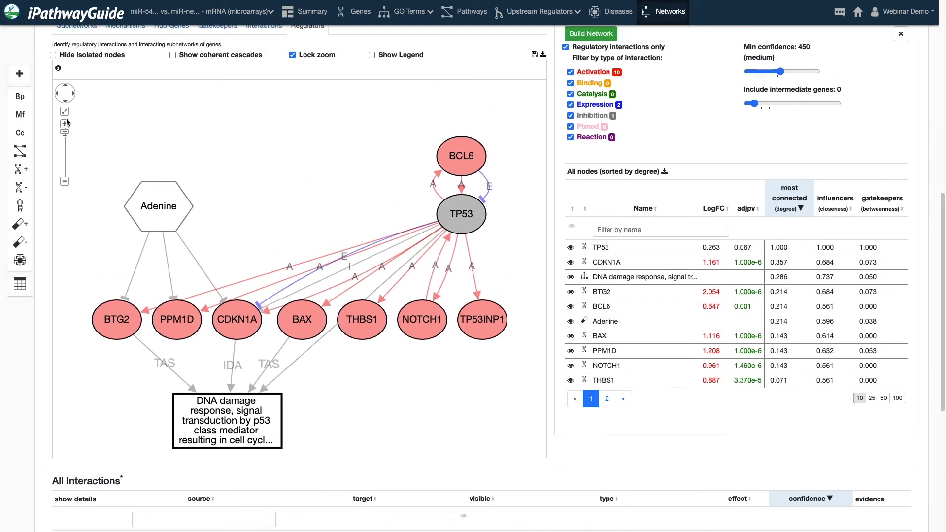
pyautogui.click(68, 112)
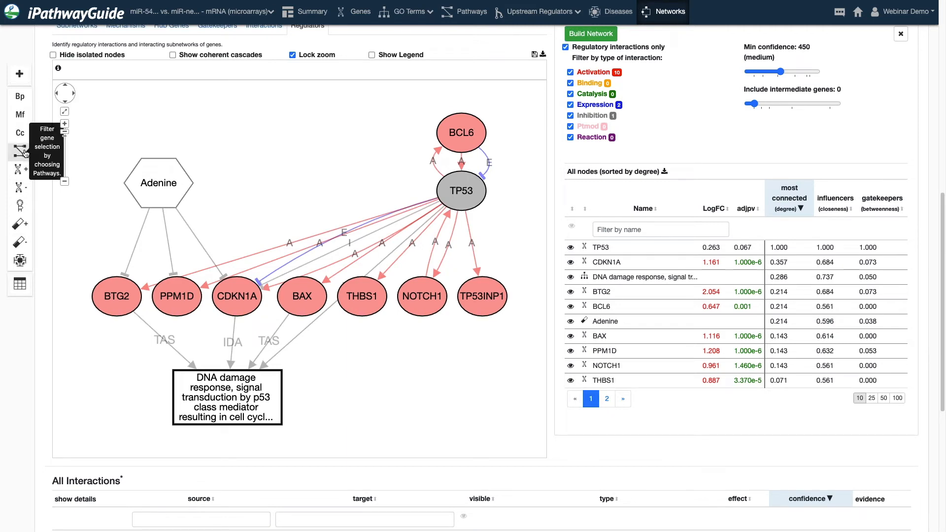
# - Clear all selections from the genes of interest and select all DE genes instead
pyautogui.scroll(10, 908, 134)
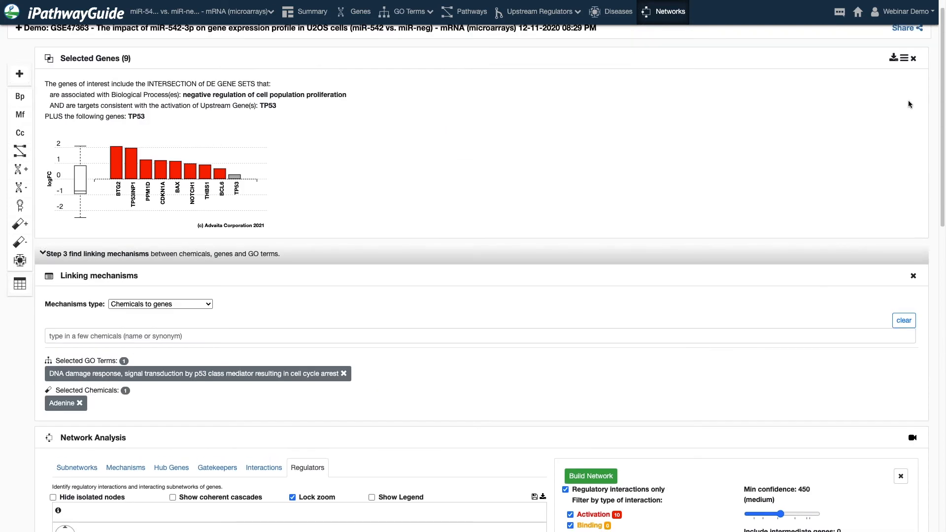
pyautogui.click(905, 59)
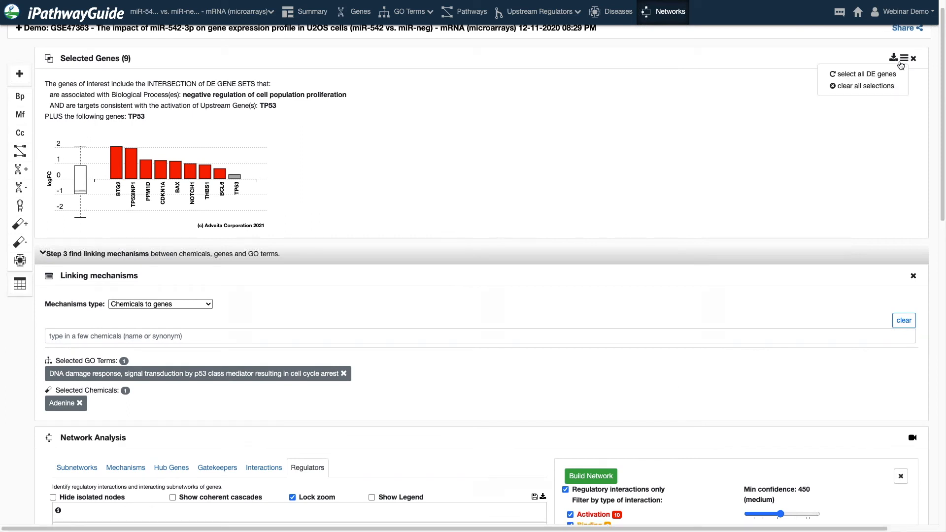
pyautogui.click(881, 87)
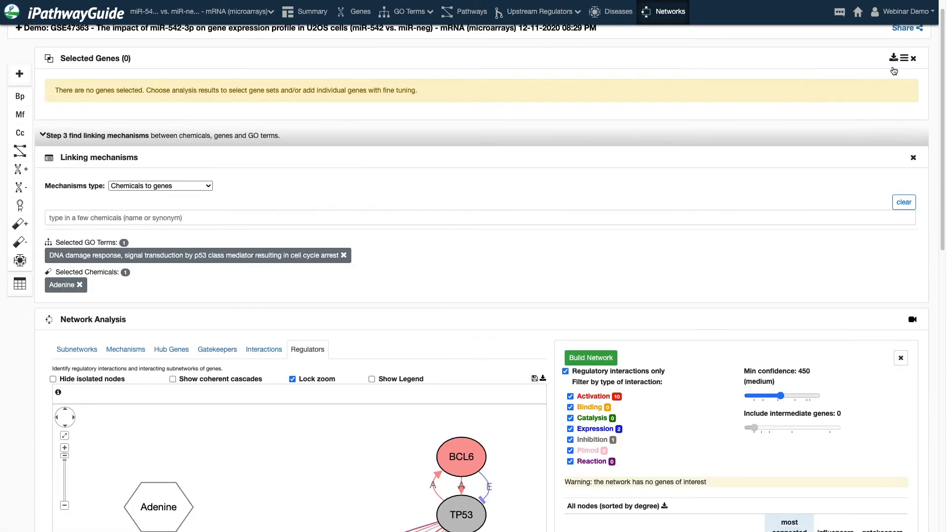
pyautogui.click(903, 59)
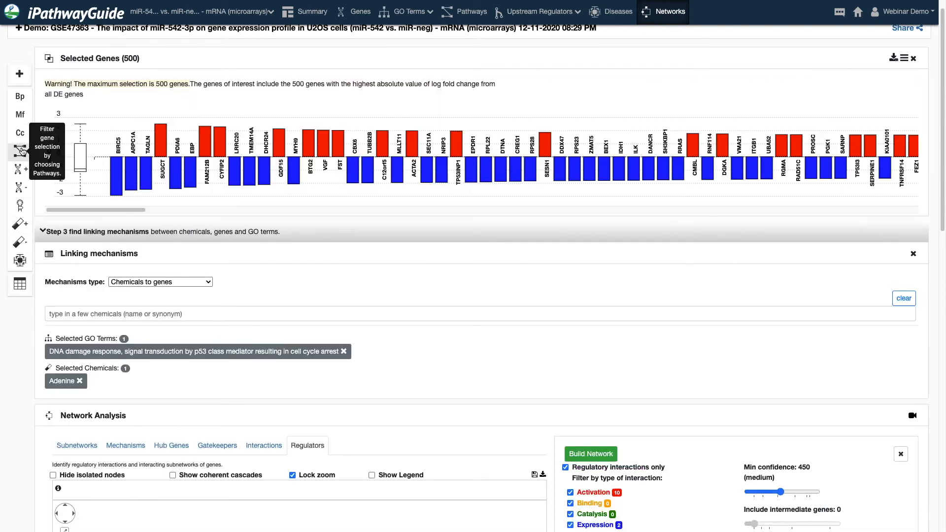
# - Restrict the genes of interest to the Pathogenic Escherichia coli infection pathway and remove Adenine from the selected chemicals
pyautogui.click(21, 151)
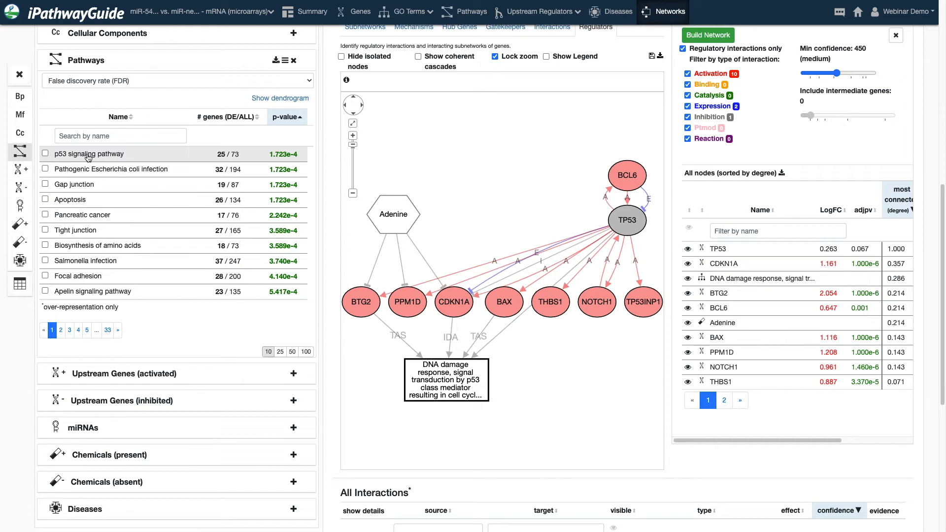
pyautogui.click(46, 169)
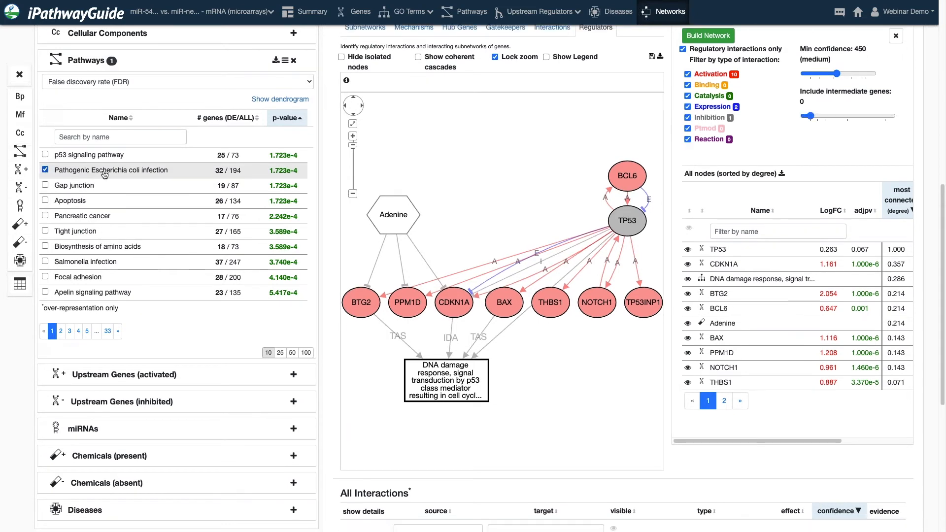
pyautogui.scroll(9, 478, 111)
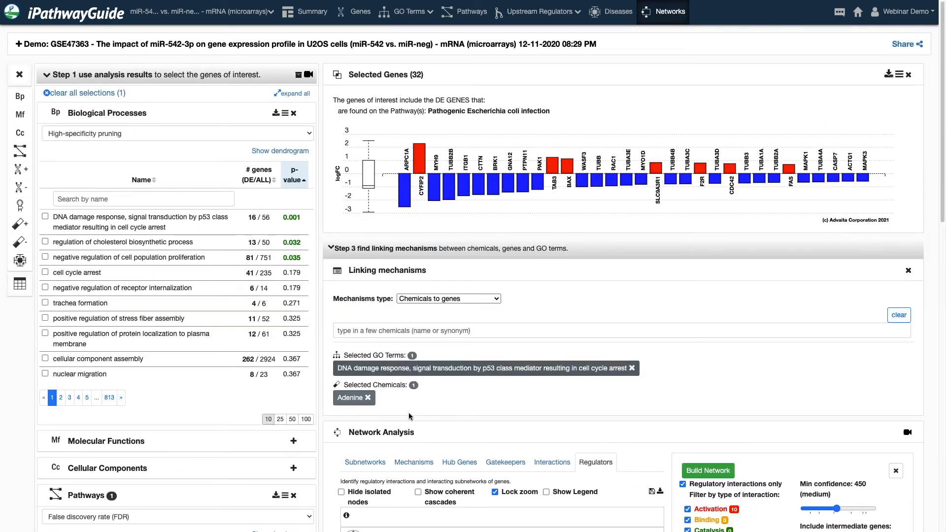
pyautogui.click(367, 398)
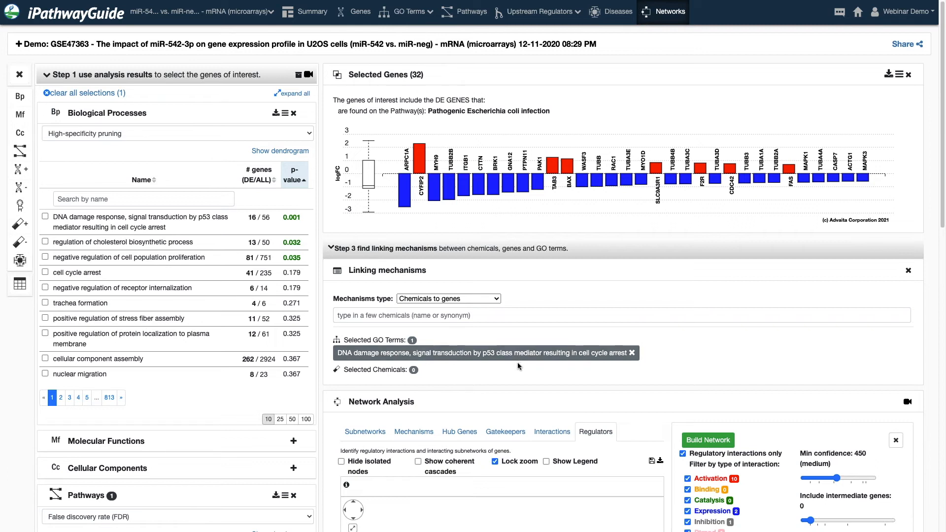
# - Set the minimum interaction confidence to 700 (high) and build the network for the Pathogenic Escherichia coli infection genes
pyautogui.scroll(-3, 750, 308)
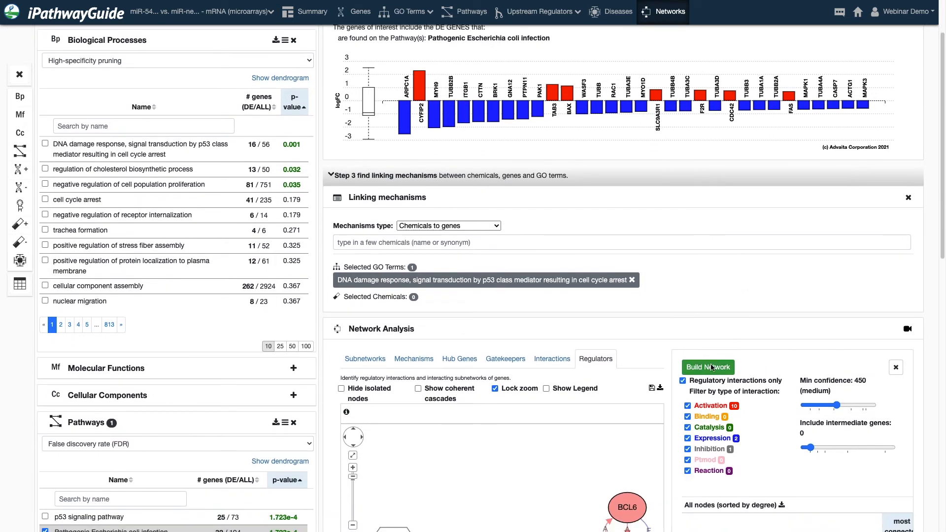
pyautogui.moveTo(836, 405); pyautogui.dragTo(851, 405)
pyautogui.click(708, 368)
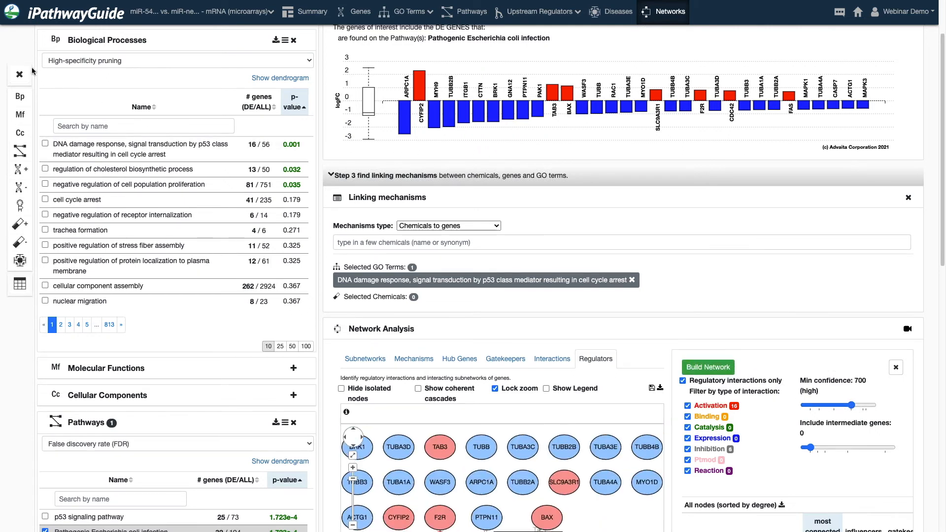
# - Collapse the analysis results filters to widen the network view and move the DNA damage response box well below BAX
pyautogui.click(19, 75)
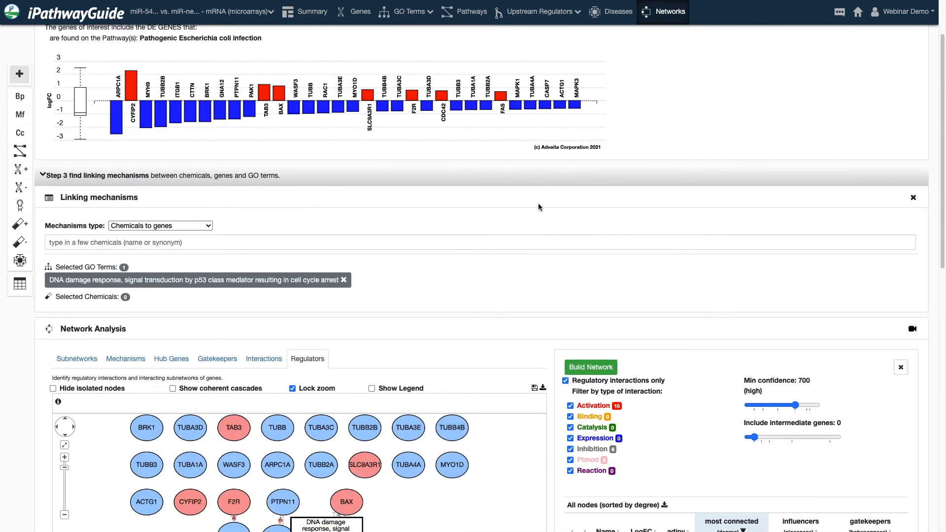
pyautogui.scroll(-5, 539, 207)
pyautogui.scroll(-3, 582, 202)
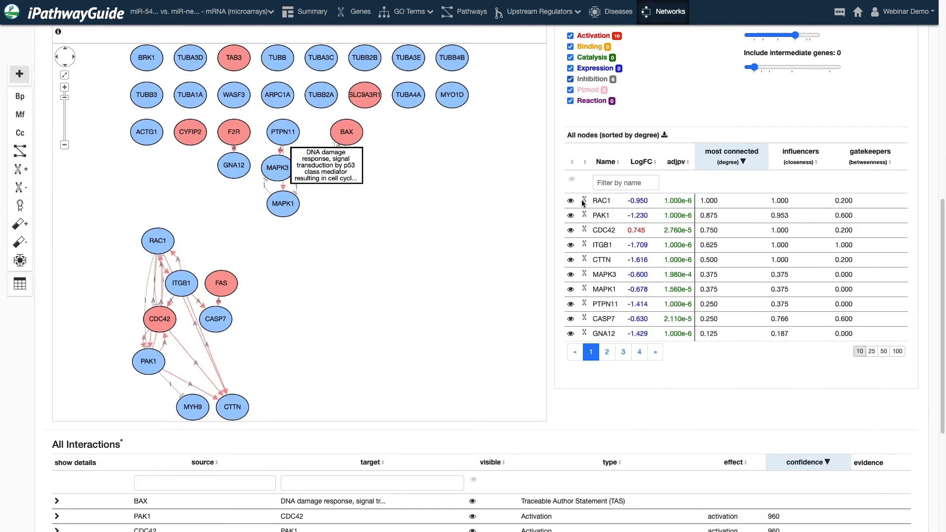
pyautogui.moveTo(351, 186); pyautogui.dragTo(365, 258)
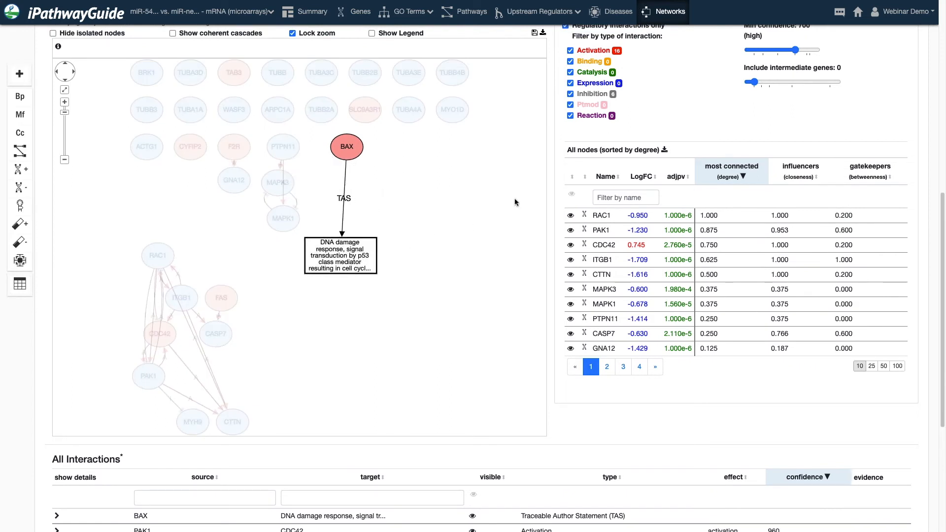
pyautogui.moveTo(366, 264); pyautogui.dragTo(372, 261)
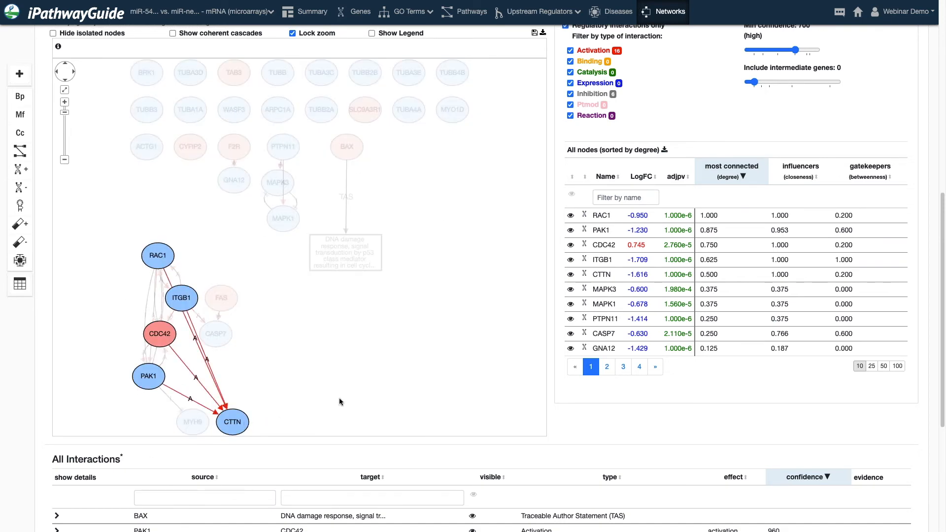
# - Hide the isolated nodes in the network and move PAK1 outward, away from CDC42 and ITGB1
pyautogui.click(53, 33)
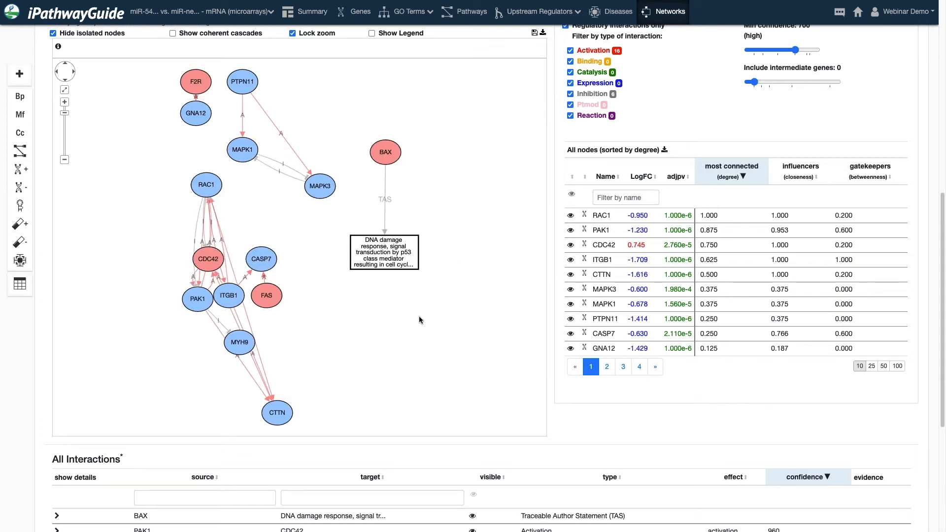
pyautogui.moveTo(198, 301); pyautogui.dragTo(157, 314)
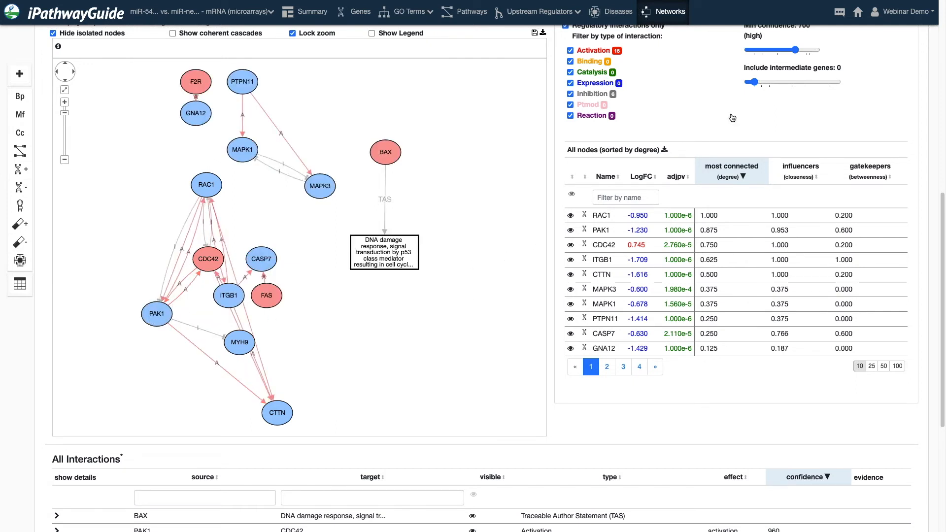
# - Include 1 intermediate gene, lift the restriction to regulatory interactions only, and rebuild the network
pyautogui.scroll(1, 693, 122)
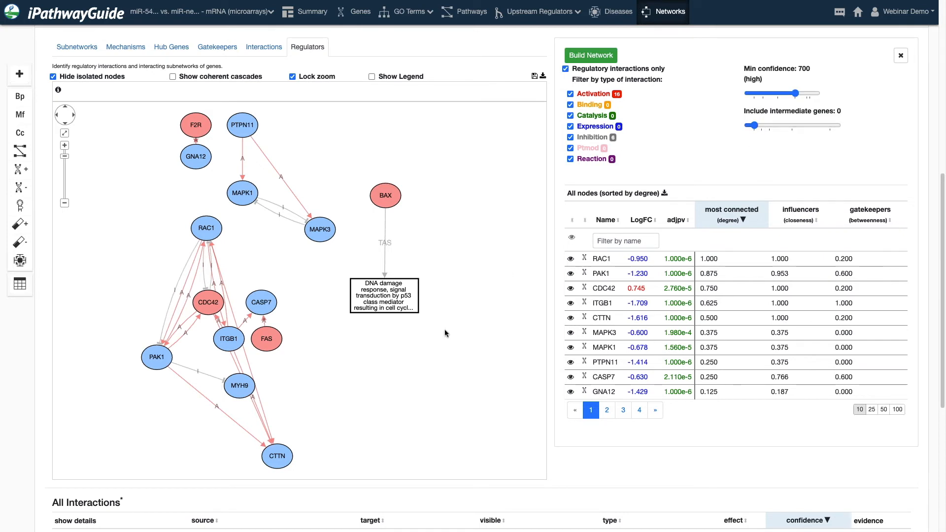
pyautogui.moveTo(755, 125); pyautogui.dragTo(762, 125)
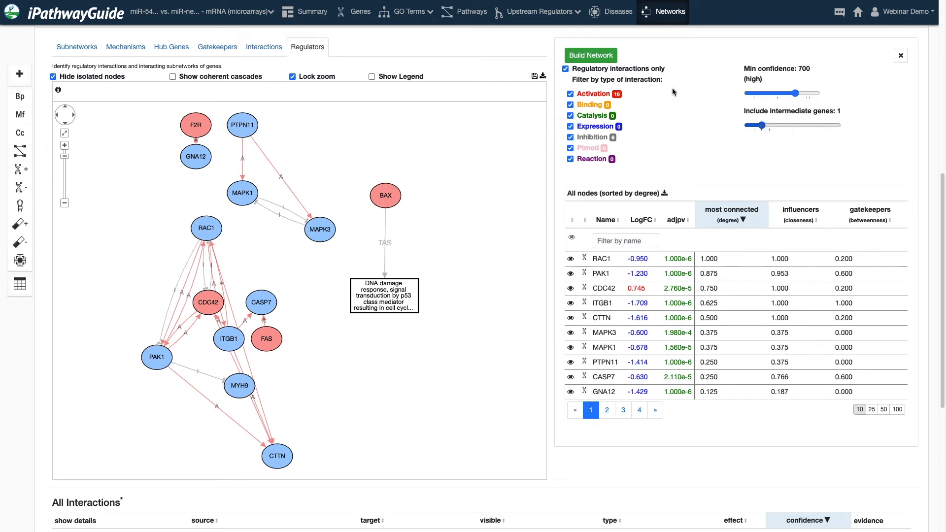
pyautogui.click(596, 57)
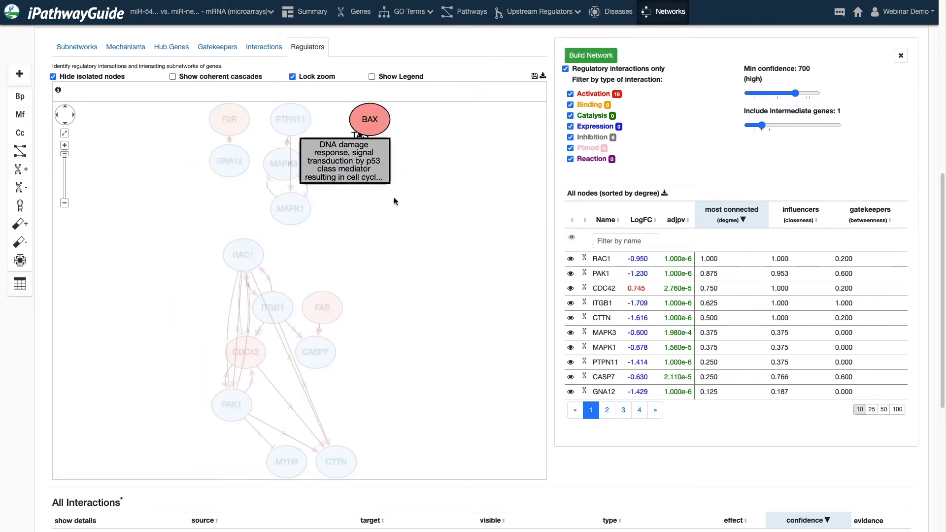
pyautogui.click(566, 69)
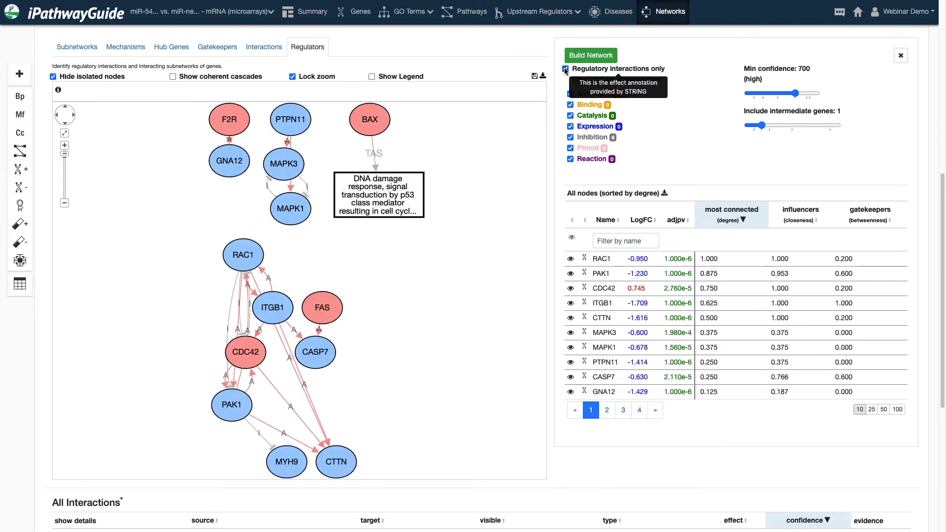
pyautogui.click(592, 55)
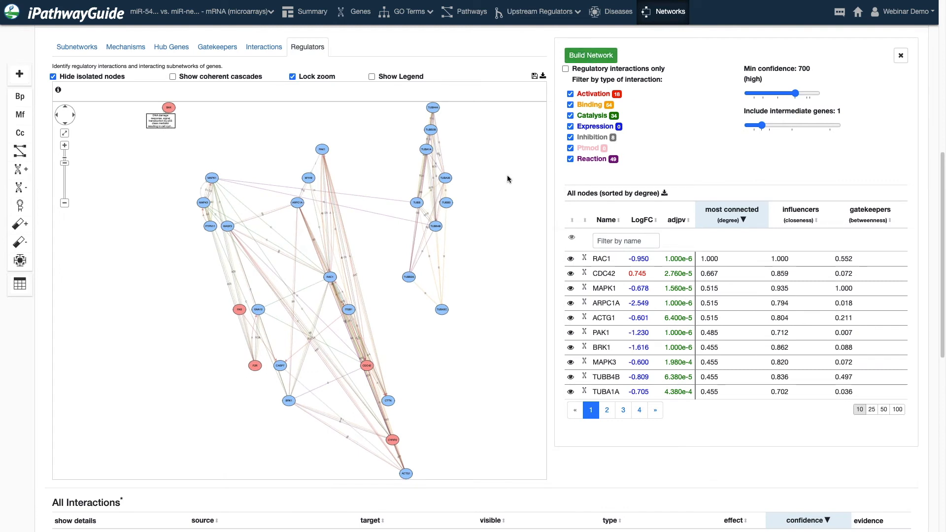
# - Move BAX and the DNA damage response box together to the left of the network, then separate BAX above the box
pyautogui.click(213, 179)
pyautogui.click(351, 219)
pyautogui.moveTo(200, 138); pyautogui.dragTo(129, 98)
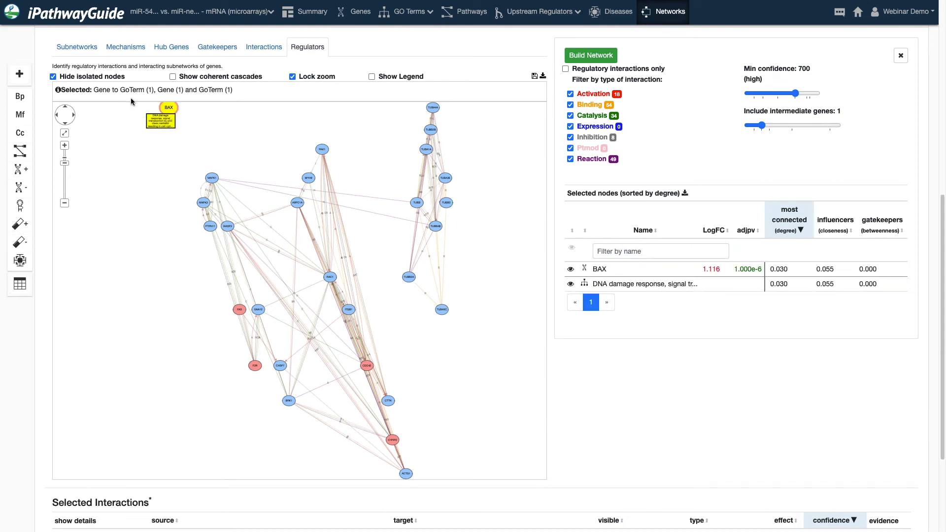
pyautogui.moveTo(165, 124); pyautogui.dragTo(132, 305)
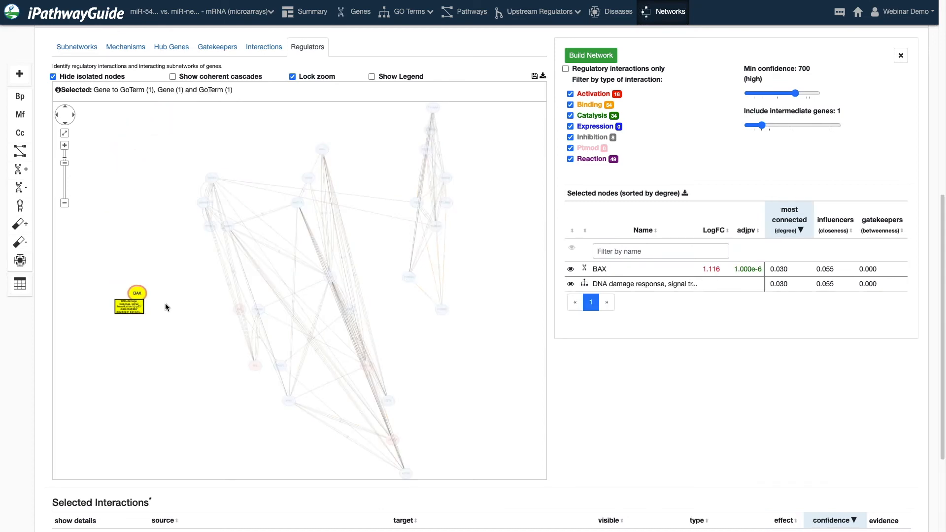
pyautogui.click(165, 302)
pyautogui.click(137, 293)
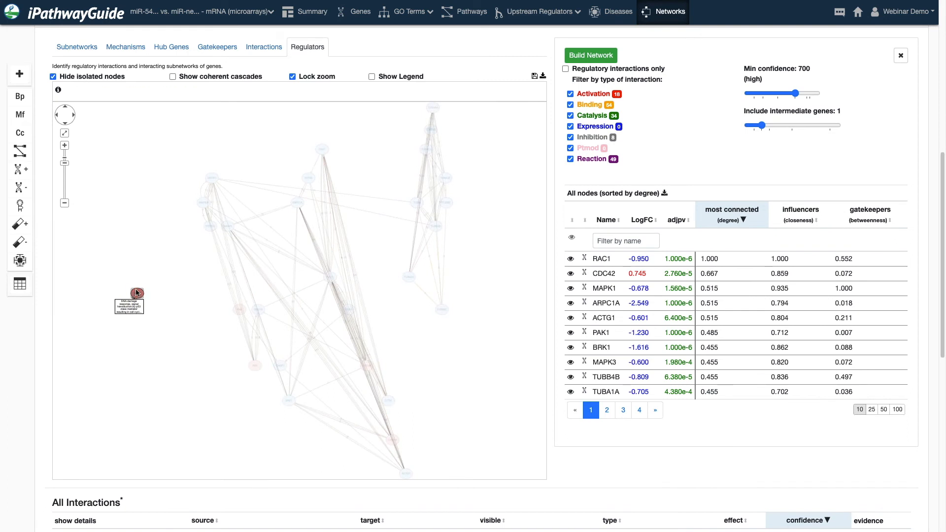
pyautogui.click(154, 294)
pyautogui.moveTo(144, 293); pyautogui.dragTo(139, 260)
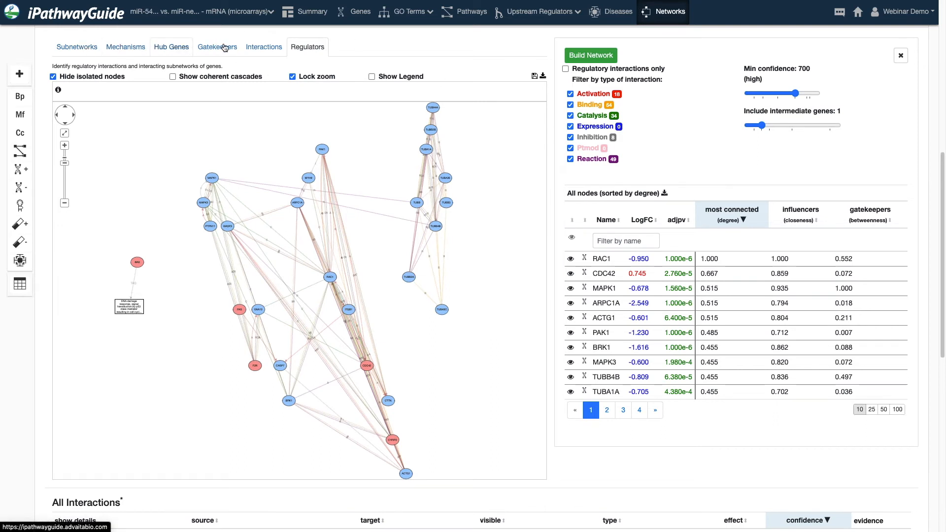
# - View the Subnetworks layout, then in the Mechanisms layout move BRK1 below CYFIP2 and ITGB1 above CDC42
pyautogui.click(83, 51)
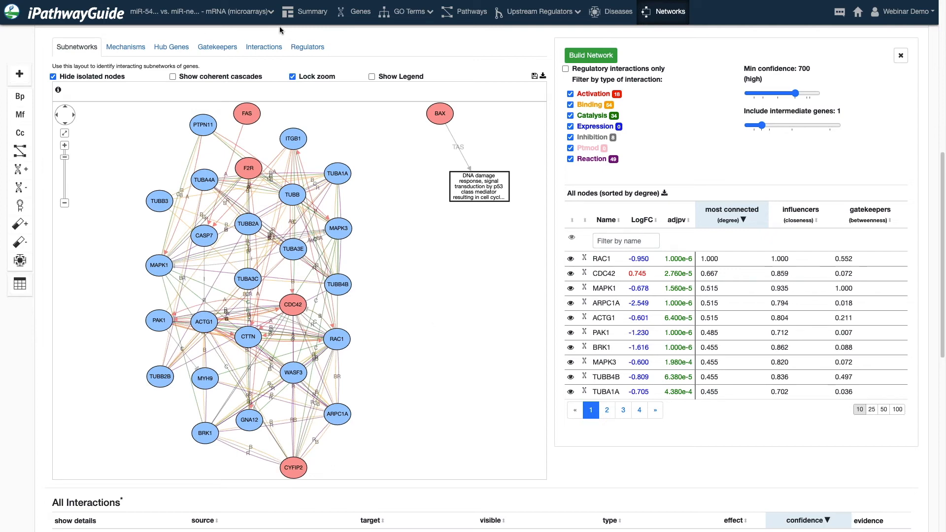
pyautogui.click(125, 46)
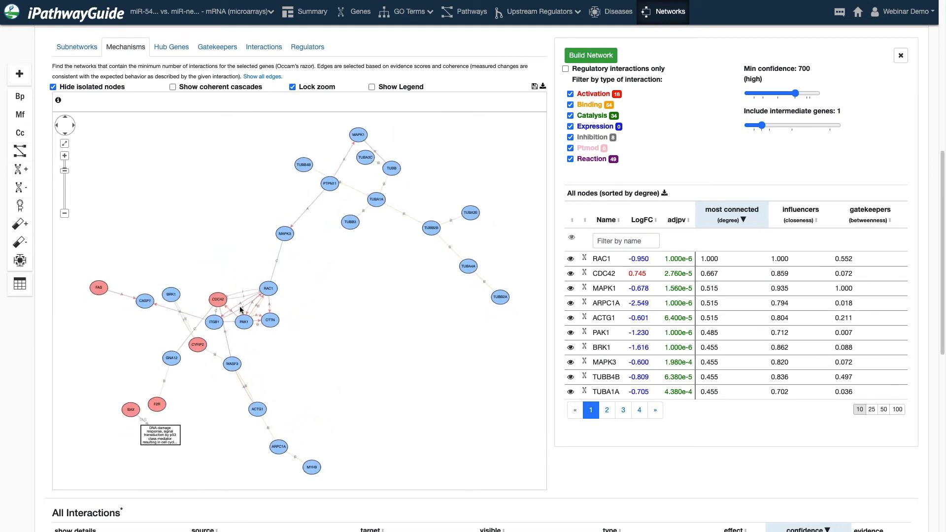
pyautogui.moveTo(171, 296); pyautogui.dragTo(201, 391)
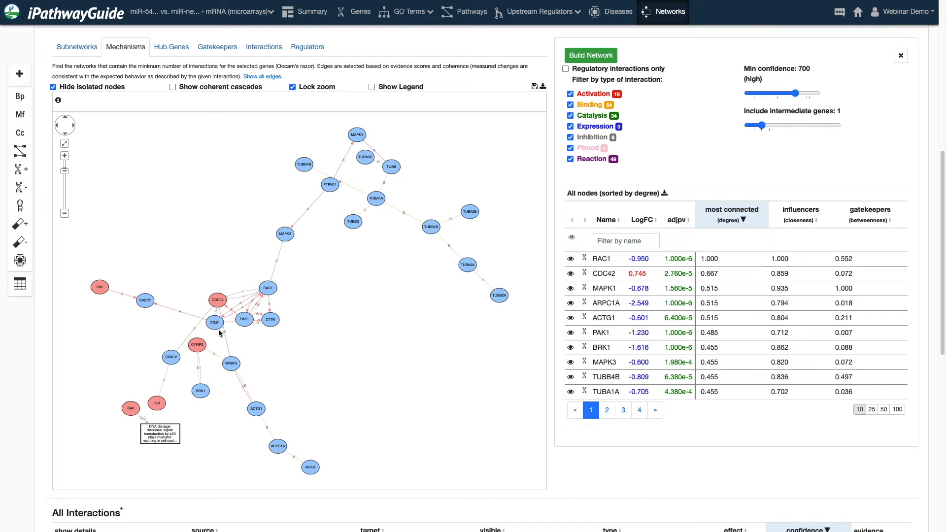
pyautogui.moveTo(219, 327); pyautogui.dragTo(199, 245)
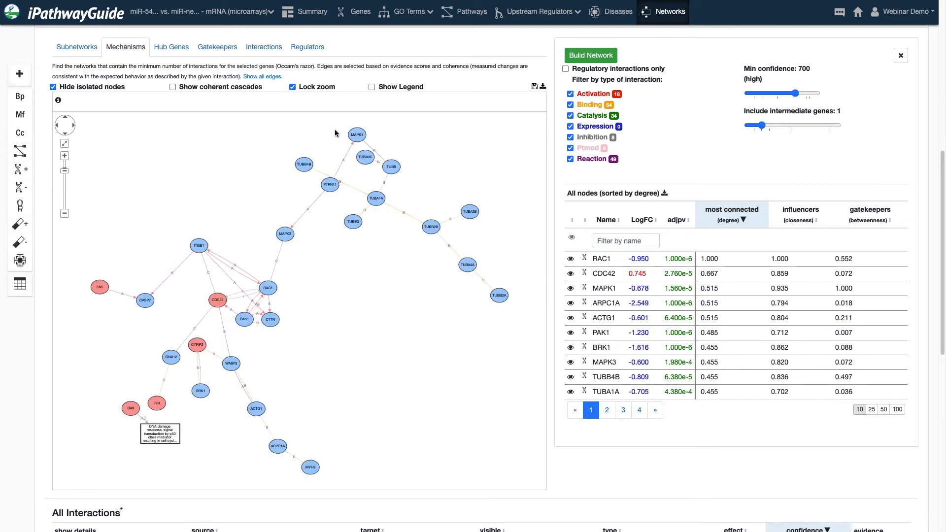
# - Highlight the coherent cascades while moving TUBB4B beside TUBB3, then turn the cascade highlighting off
pyautogui.click(173, 87)
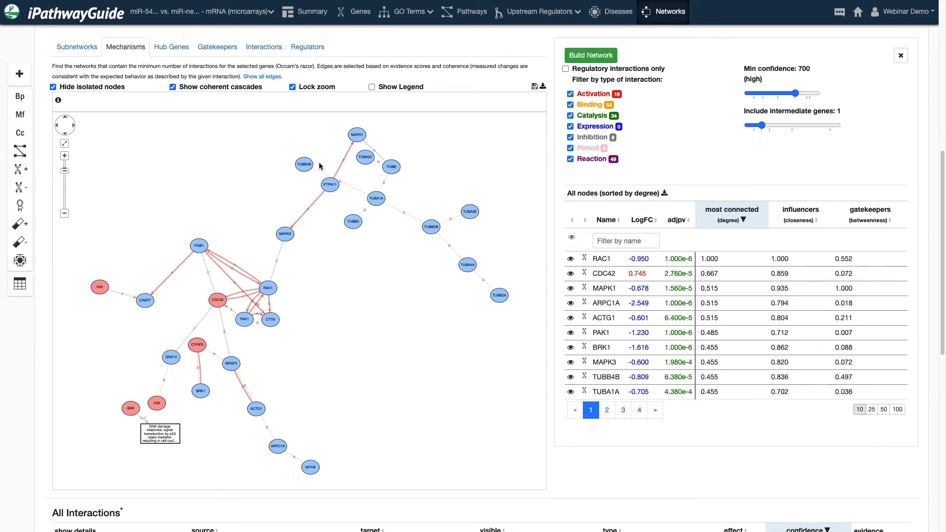
pyautogui.moveTo(304, 165); pyautogui.dragTo(303, 170)
pyautogui.moveTo(302, 225); pyautogui.dragTo(312, 239)
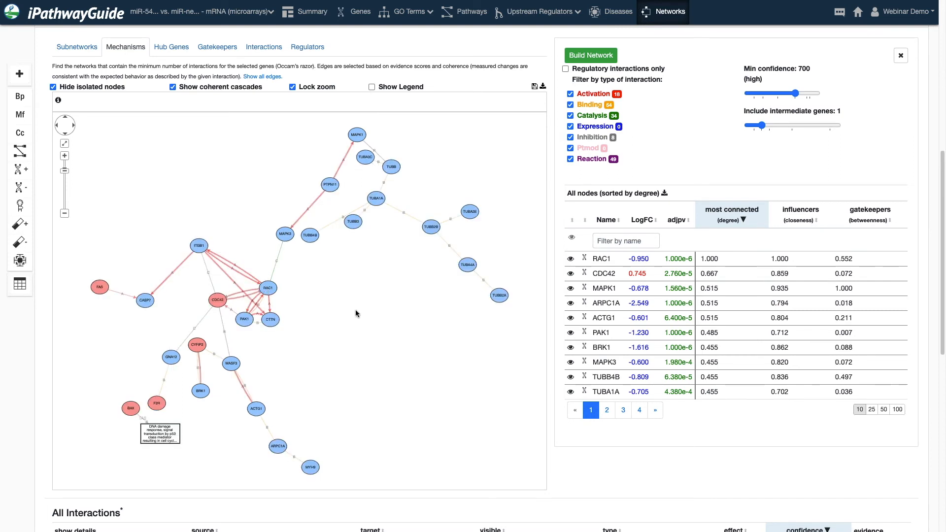
pyautogui.click(173, 88)
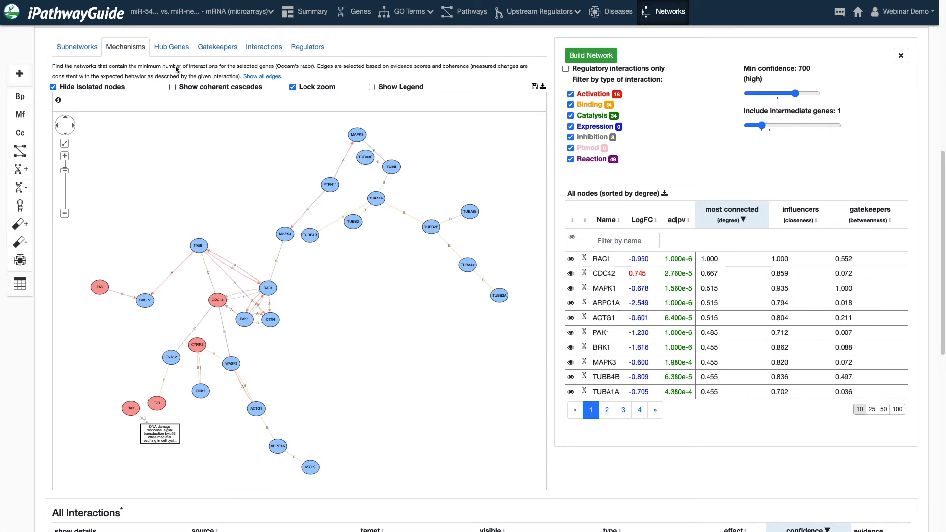
# - Examine the network in the Hub Genes, Gatekeepers and Interactions layouts
pyautogui.click(175, 51)
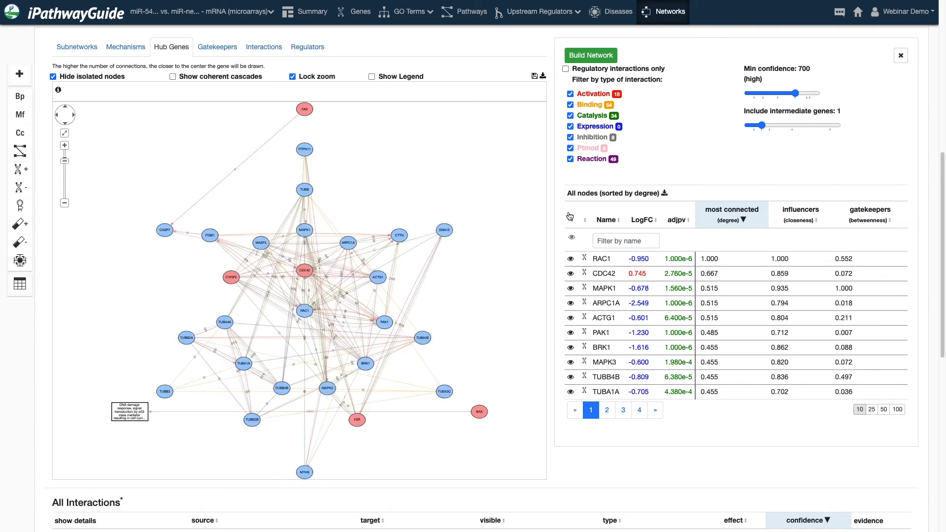
pyautogui.click(220, 48)
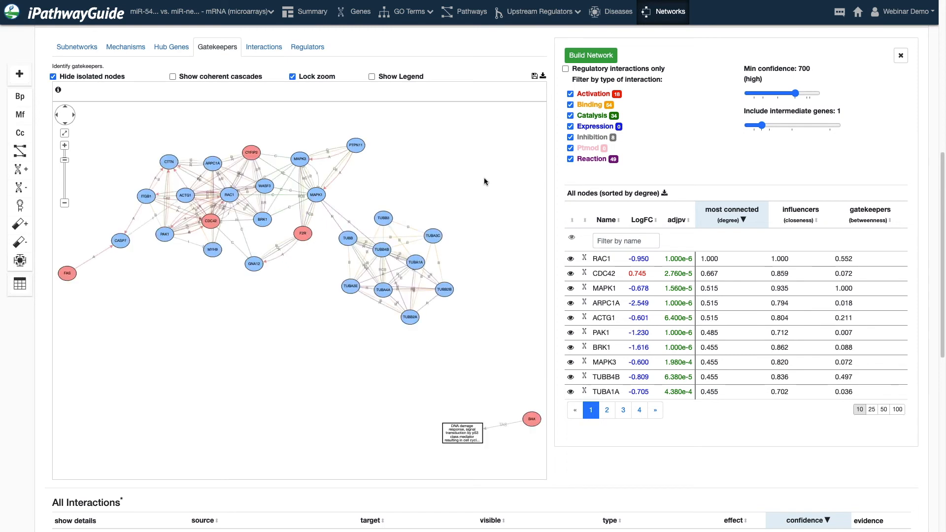
pyautogui.click(264, 48)
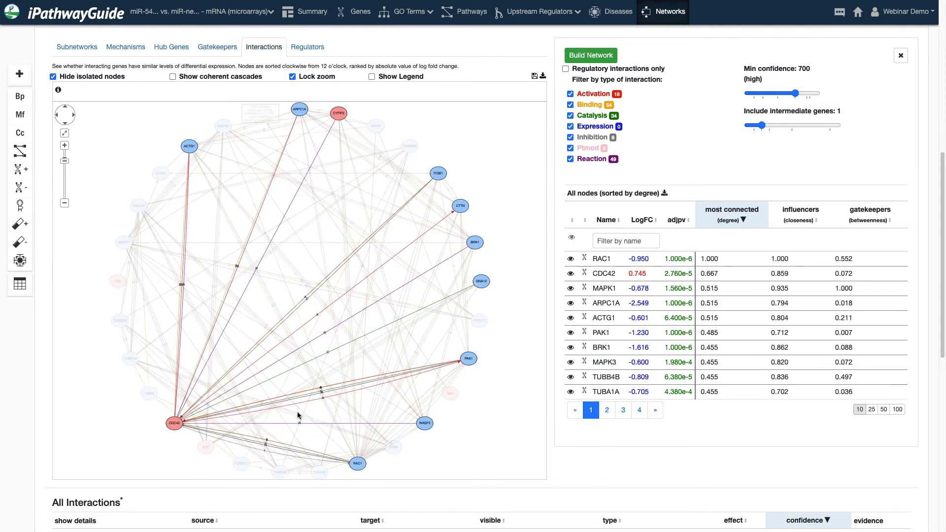
# - Return the network to the Regulators layout and move the DNA damage response box below BAX
pyautogui.click(309, 47)
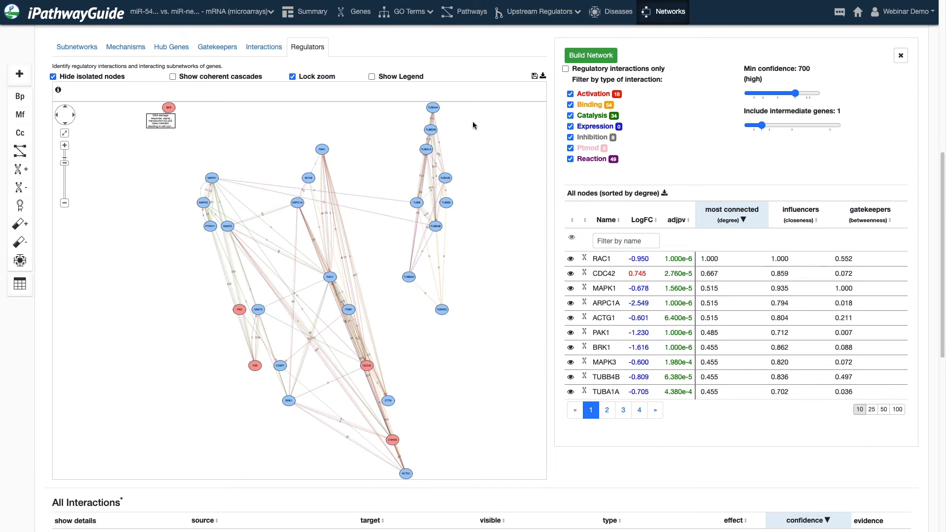
pyautogui.moveTo(163, 125); pyautogui.dragTo(158, 156)
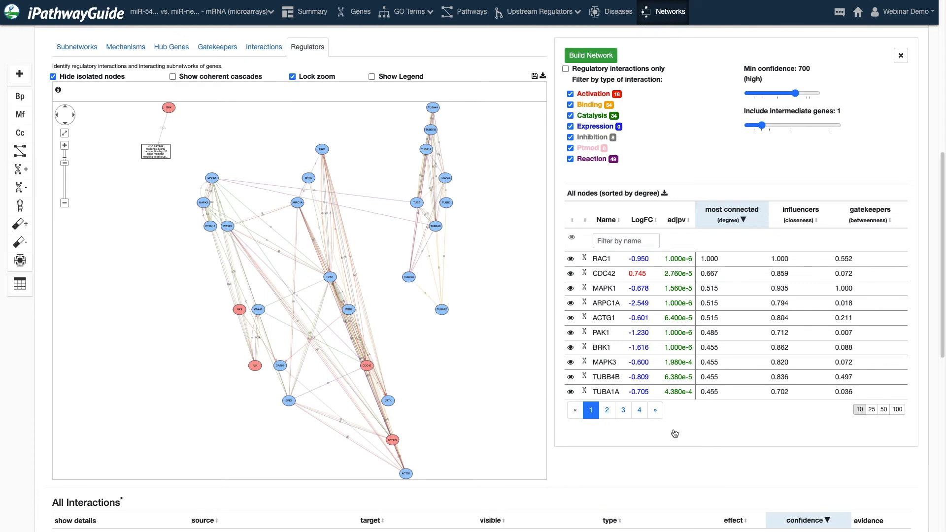
# - Switch to the Keynote presentation, select the "Thank you!" slide 13, and start the slideshow from it
pyautogui.moveTo(535, 528)
pyautogui.moveTo(72, 2)
pyautogui.click(32, 17)
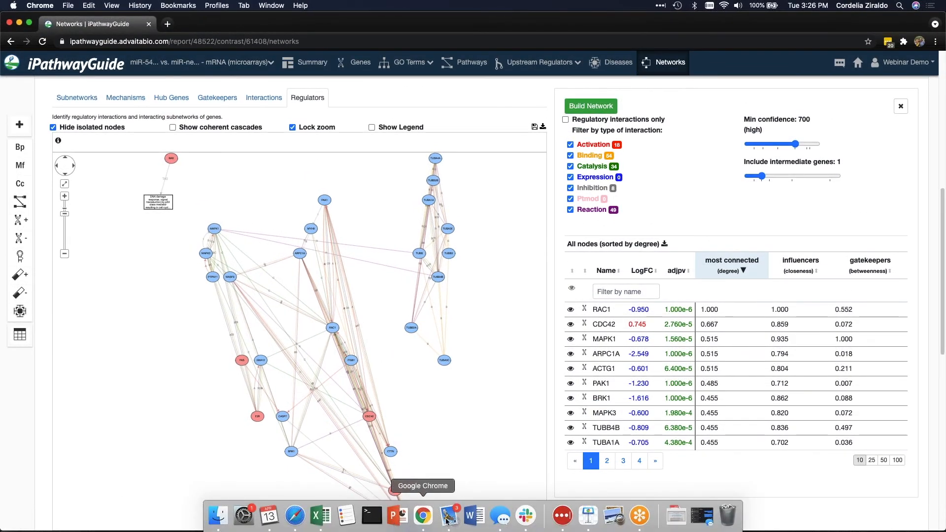
pyautogui.click(588, 514)
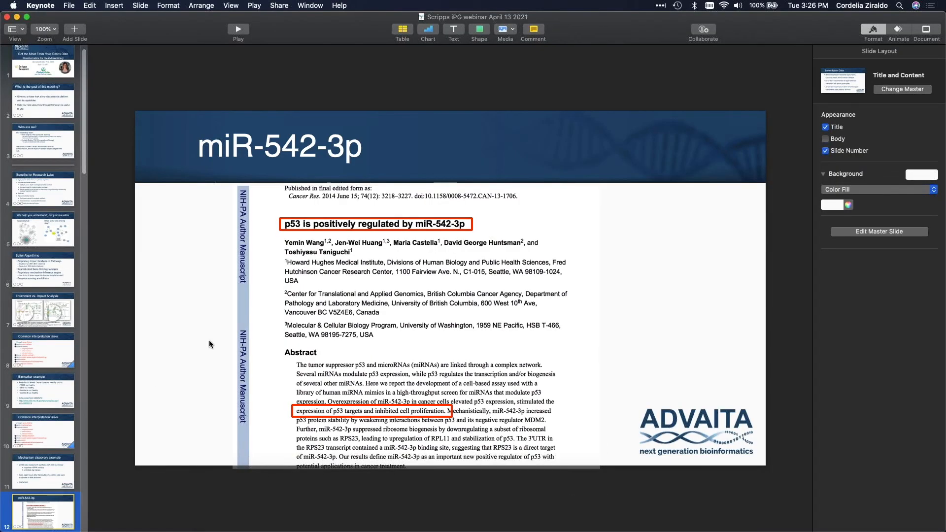
pyautogui.scroll(-5, 46, 431)
pyautogui.click(45, 439)
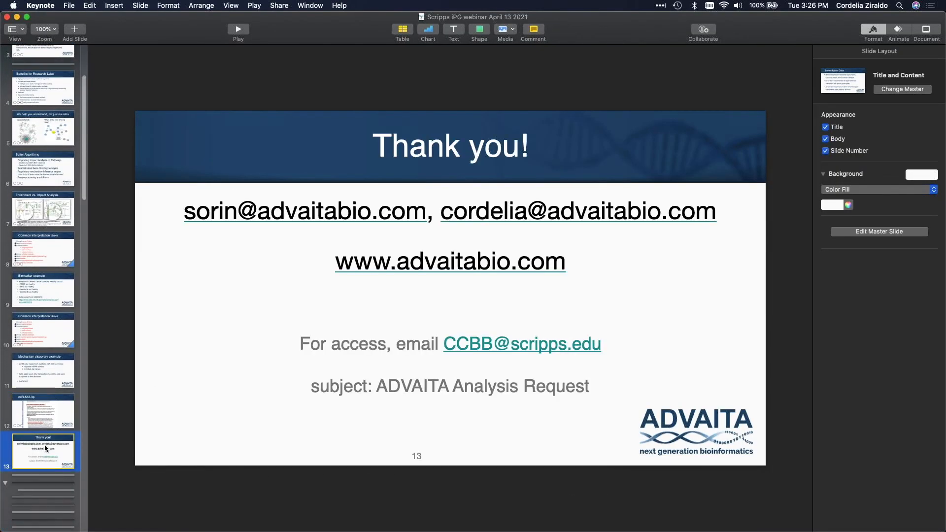
pyautogui.click(230, 34)
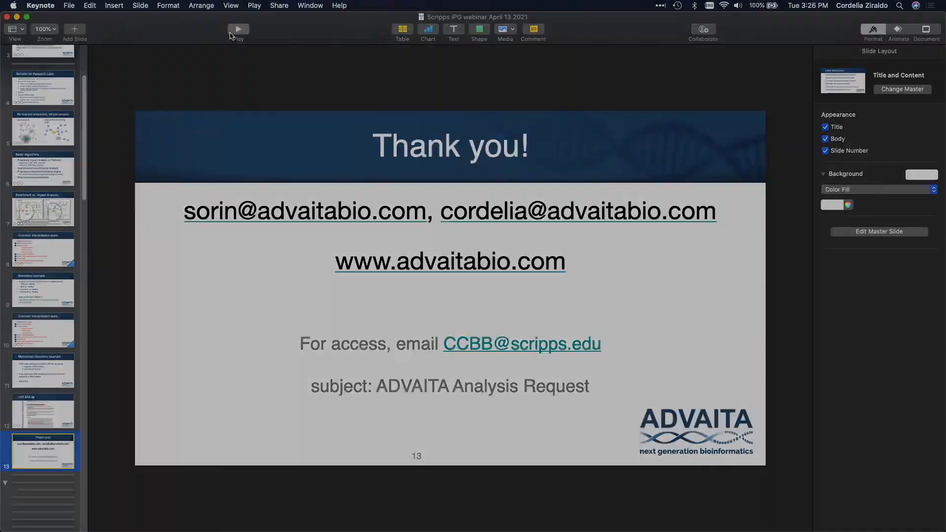